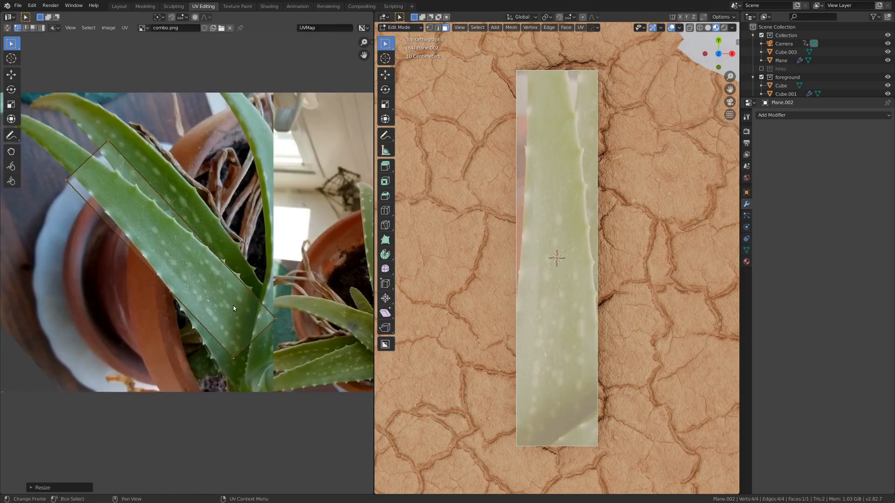
# Step: Position the leaf plane's UVs over the aloe leaf in combo.png and fit them to the leaf's outline
pyautogui.press('g')
pyautogui.click(233, 316)
pyautogui.scroll(-1, 205, 233)
pyautogui.moveTo(175, 177); pyautogui.dragTo(248, 259, button='middle')
pyautogui.scroll(2, 597, 262)
pyautogui.click(597, 263)
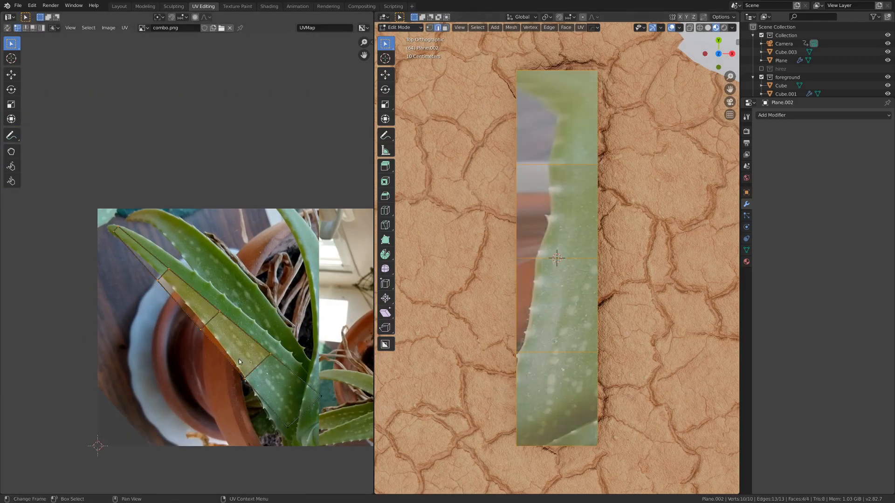
pyautogui.moveTo(162, 276); pyautogui.dragTo(169, 268)
pyautogui.scroll(-1, 646, 311)
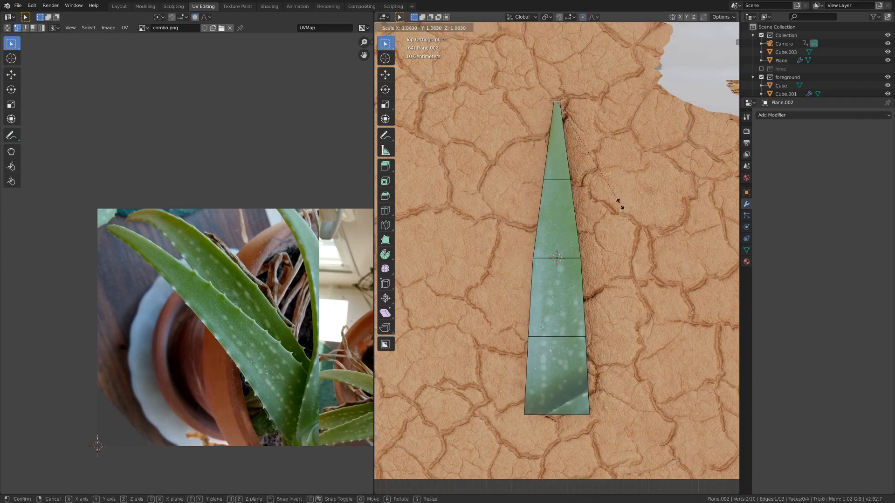
# Step: Move the selected points of the tapered leaf mesh along the Z axis to give the flat leaf some depth
pyautogui.press('g')
pyautogui.press('z')
pyautogui.moveTo(559, 336)
pyautogui.mouseDown(button='middle')
pyautogui.moveTo(555, 291)
pyautogui.moveTo(552, 373)
pyautogui.moveTo(554, 298)
pyautogui.moveTo(588, 338)
pyautogui.moveTo(606, 279)
pyautogui.moveTo(699, 266)
pyautogui.mouseUp(button='middle')
# Step: Give the leaf a Subdivision modifier with viewport level 1 and a Solidify modifier
pyautogui.press('Tab')
pyautogui.hotkey('ctrl', '1')
pyautogui.hotkey('shift', 'z')
pyautogui.hotkey('shift', 'z')
pyautogui.scroll(-4, 606, 280)
pyautogui.click(783, 115)
pyautogui.click(723, 243)
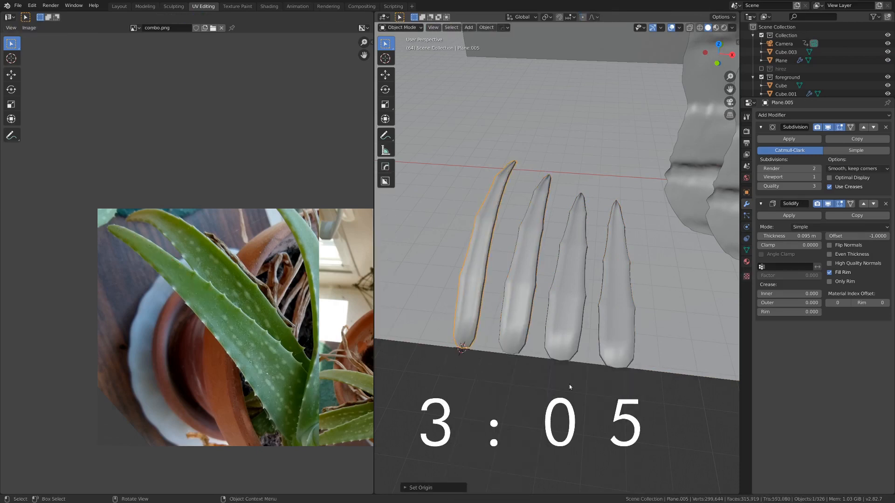
# Step: Resize the selected leaf copy at the end of the row
pyautogui.moveTo(569, 387); pyautogui.dragTo(554, 297, button='middle')
pyautogui.click(467, 315)
pyautogui.press('s')
pyautogui.click(467, 315)
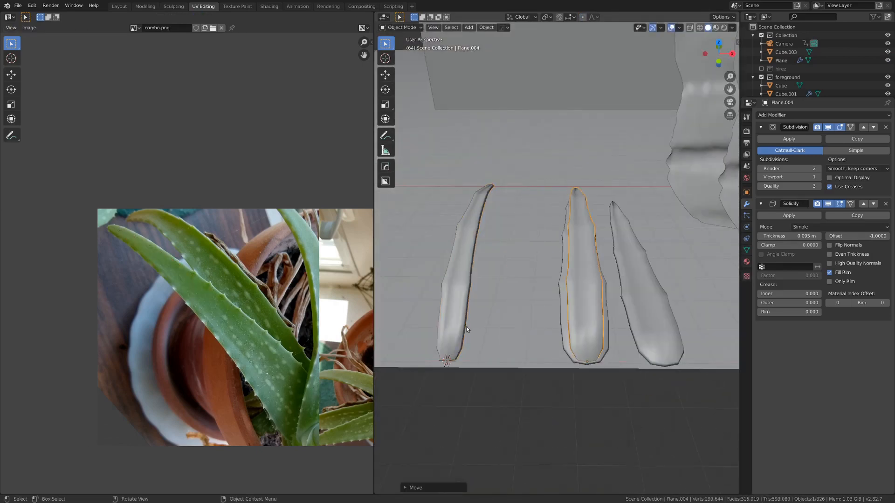
# Step: Duplicate leaves onto a shared base point, scaling and freely rotating a copy to form a cluster
pyautogui.hotkey('shift', 'd')
pyautogui.click(539, 363)
pyautogui.moveTo(539, 363); pyautogui.dragTo(605, 308, button='middle')
pyautogui.hotkey('shift', 'd')
pyautogui.press('s')
pyautogui.click(514, 281)
pyautogui.press('r')
pyautogui.press('r')
pyautogui.click(536, 266)
# Step: Rotate the tip of one leaf in the cluster in Edit Mode to bend it
pyautogui.press('Tab')
pyautogui.scroll(-3, 322, 317)
pyautogui.scroll(1, 322, 317)
pyautogui.scroll(2, 550, 299)
pyautogui.click(529, 182)
pyautogui.press('r')
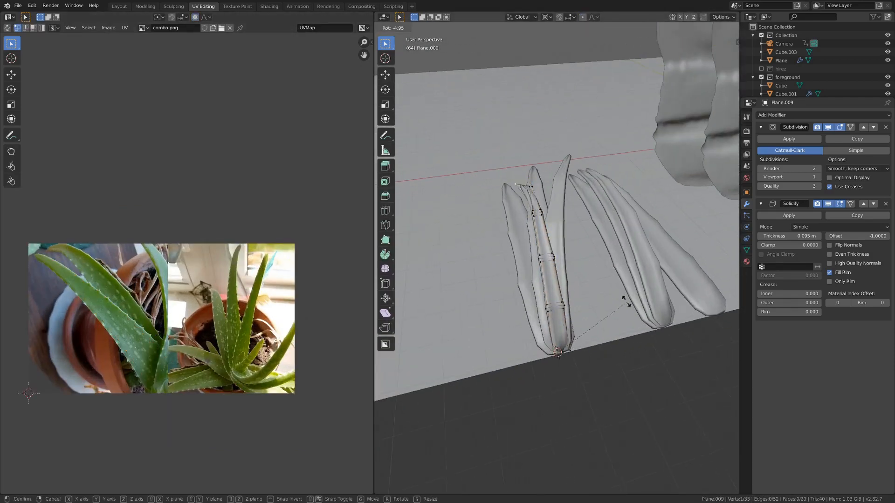
pyautogui.moveTo(556, 226); pyautogui.dragTo(592, 264, button='middle')
pyautogui.press('Tab')
# Step: Place a duplicate of the leaf cluster beside the original and scale its mesh along the X axis
pyautogui.keyDown('shift'); pyautogui.click(578, 265); pyautogui.keyUp('shift')
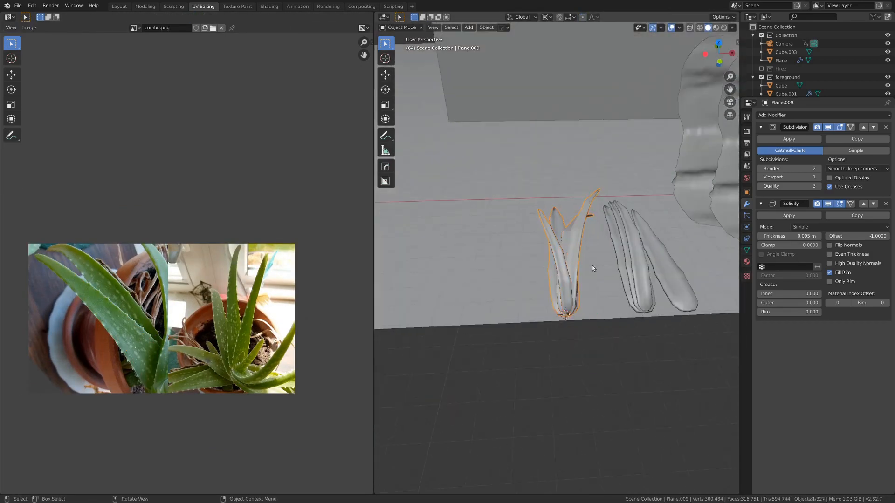
pyautogui.hotkey('shift', 'd')
pyautogui.click(504, 298)
pyautogui.moveTo(503, 298); pyautogui.dragTo(529, 319, button='middle')
pyautogui.press('Tab')
pyautogui.press('s')
pyautogui.press('x')
pyautogui.click(529, 319)
# Step: Maximize the 3D viewport and rotate the leaf cluster, starting about the X axis
pyautogui.hotkey('ctrl', 'space')
pyautogui.press('Tab')
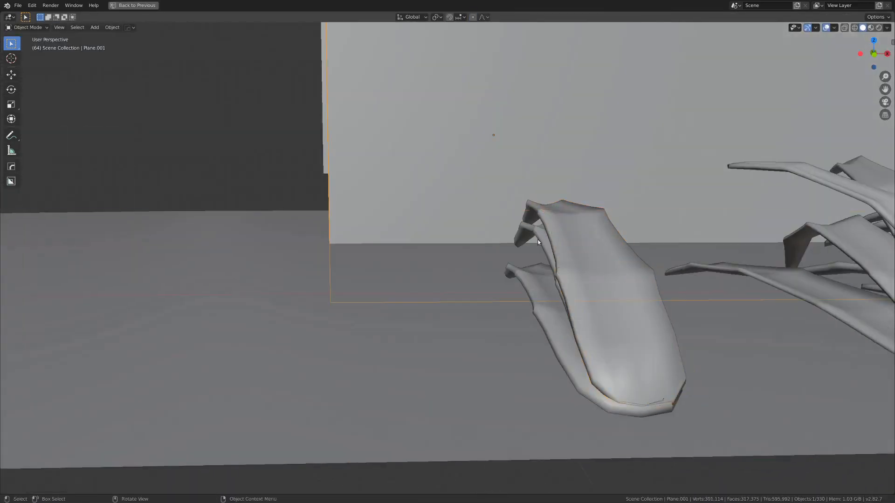
pyautogui.moveTo(559, 261); pyautogui.dragTo(727, 280, button='middle')
pyautogui.press('r')
pyautogui.press('x')
pyautogui.press('r')
pyautogui.click(513, 298)
# Step: Scale a leaf in the cluster to vary its size and restore the split workspace
pyautogui.moveTo(513, 298); pyautogui.dragTo(550, 242, button='middle')
pyautogui.click(401, 188)
pyautogui.click(413, 254)
pyautogui.press('s')
pyautogui.click(387, 258)
pyautogui.moveTo(387, 257); pyautogui.dragTo(447, 280, button='middle')
pyautogui.hotkey('ctrl', 'space')
# Step: Add a loop cut near the tip of a leaf in the cluster mesh
pyautogui.keyDown('shift'); pyautogui.click(559, 291); pyautogui.keyUp('shift')
pyautogui.moveTo(559, 292); pyautogui.dragTo(516, 318, button='middle')
pyautogui.press('Tab')
pyautogui.hotkey('ctrl', 'r')
pyautogui.click(550, 322)
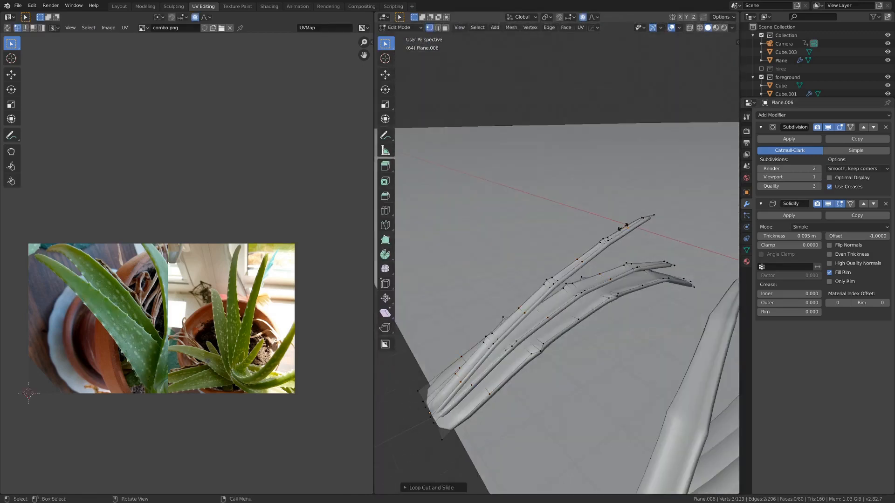
# Step: Scale the points around the new loop near the leaf's tip with proportional editing
pyautogui.moveTo(624, 226); pyautogui.dragTo(684, 282, button='middle')
pyautogui.keyDown('shift'); pyautogui.click(583, 260); pyautogui.keyUp('shift')
pyautogui.press('s')
pyautogui.moveTo(637, 308); pyautogui.dragTo(550, 280, button='middle')
pyautogui.click(660, 304)
# Step: Select the leaf cluster and set its origin at the base of the leaves
pyautogui.press('Tab')
pyautogui.click(476, 301)
pyautogui.press('Tab')
pyautogui.moveTo(531, 344); pyautogui.dragTo(519, 402, button='middle')
pyautogui.press('Tab')
pyautogui.rightClick(518, 381)
pyautogui.moveTo(518, 380)
pyautogui.click(601, 399)
# Step: Reposition the lowest leaf's tip in the cluster using proportional editing
pyautogui.moveTo(601, 400); pyautogui.dragTo(690, 354, button='middle')
pyautogui.press('Tab')
pyautogui.click(511, 281)
pyautogui.press('o')
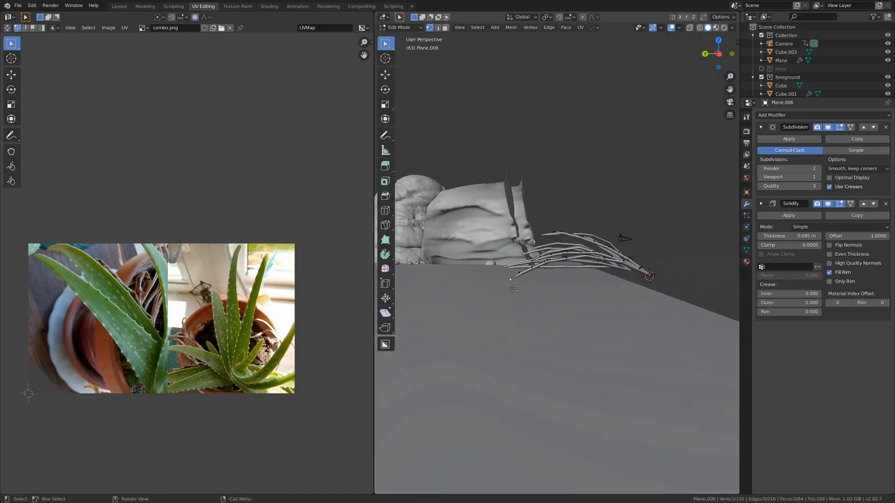
pyautogui.click(508, 273)
pyautogui.press('Tab')
pyautogui.moveTo(508, 272); pyautogui.dragTo(665, 292, button='middle')
pyautogui.press('Tab')
pyautogui.rightClick(577, 285)
pyautogui.click(577, 411)
pyautogui.press('Tab')
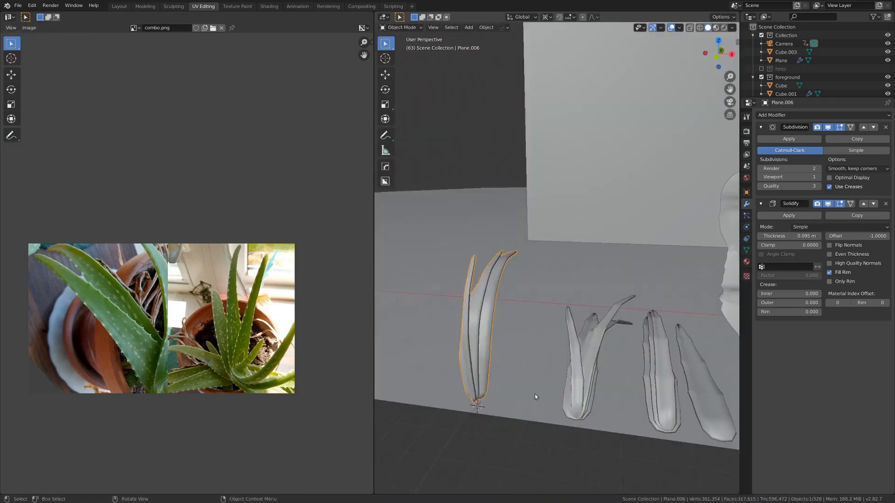
# Step: Rotate the finished leaf cluster around its base
pyautogui.click(550, 402)
pyautogui.press('r')
pyautogui.moveTo(550, 403); pyautogui.dragTo(641, 354, button='middle')
pyautogui.click(573, 387)
# Step: Duplicate the leaf cluster in place and rotate the copy 180° about the Z axis
pyautogui.hotkey('shift', 'd')
pyautogui.press('Escape')
pyautogui.write('rz180')
pyautogui.press('Return')
# Step: Rotate leaves inside the duplicated cluster meshes to spread them around the plant's base
pyautogui.press('Tab')
pyautogui.press('r')
pyautogui.click(641, 387)
pyautogui.press('Tab')
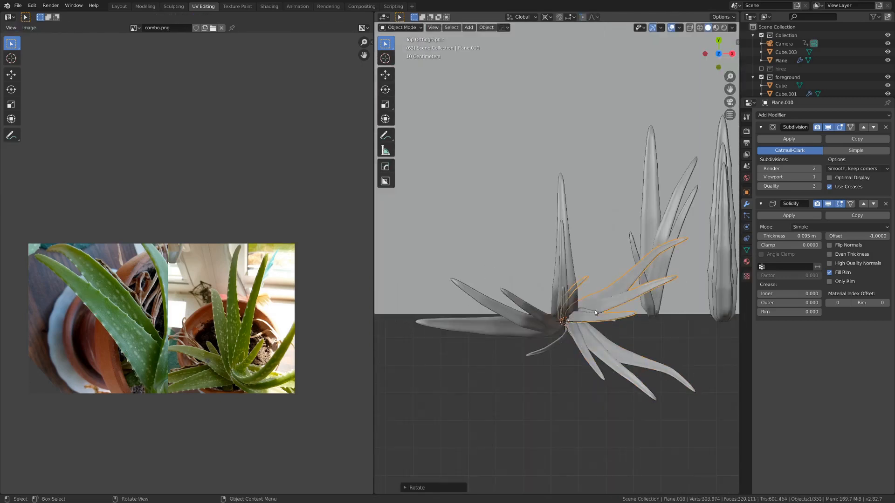
pyautogui.moveTo(595, 309); pyautogui.dragTo(561, 373, button='middle')
pyautogui.press('Tab')
pyautogui.press('r')
pyautogui.click(561, 448)
pyautogui.press('Tab')
# Step: Duplicate the selected leaf cluster in place and rotate the copy about the Z axis to fill out the plant
pyautogui.moveTo(561, 448); pyautogui.dragTo(502, 323, button='middle')
pyautogui.hotkey('shift', 'd')
pyautogui.press('Escape')
pyautogui.press('r')
pyautogui.press('z')
pyautogui.click(593, 320)
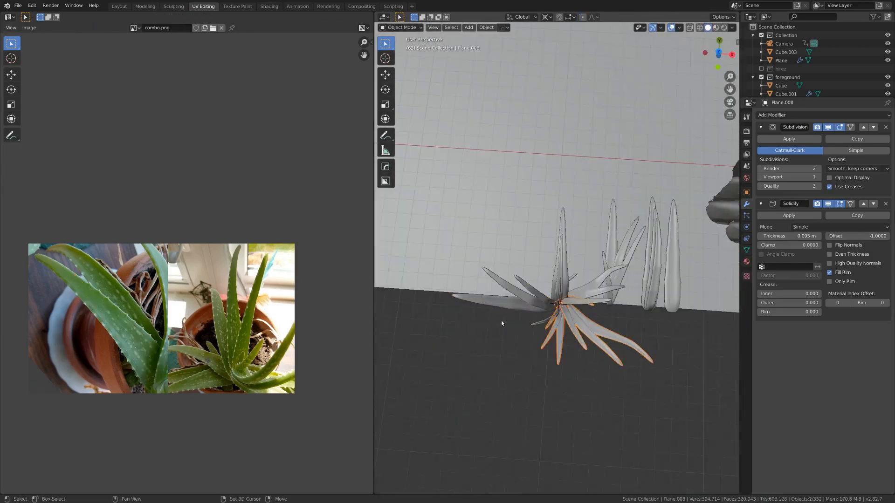
# Step: Move the selected plant parts, maximize the viewport and place a duplicate of the aloe plant beside the original
pyautogui.keyDown('shift'); pyautogui.click(672, 290); pyautogui.keyUp('shift')
pyautogui.press('g')
pyautogui.moveTo(673, 290); pyautogui.dragTo(686, 236, button='middle')
pyautogui.hotkey('ctrl', 'space')
pyautogui.hotkey('shift', 'd')
pyautogui.click(329, 297)
# Step: Rotate and reposition the duplicated plant's dark side cluster from the top view
pyautogui.press('KP_7')
pyautogui.click(438, 249)
pyautogui.press('r')
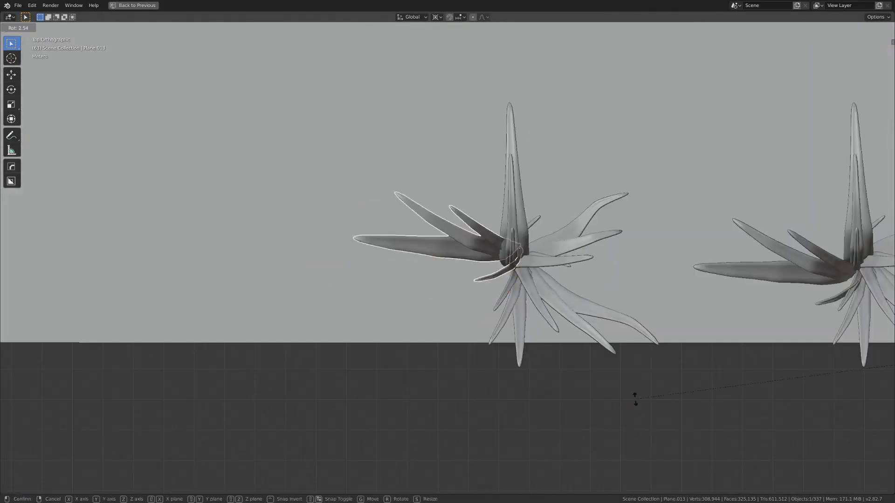
pyautogui.press('g')
pyautogui.click(519, 95)
# Step: Move a leaf tip of the duplicated plant's cluster with proportional editing to change its bend
pyautogui.press('Tab')
pyautogui.moveTo(518, 96); pyautogui.dragTo(556, 207, button='middle')
pyautogui.press('Tab')
pyautogui.press('g')
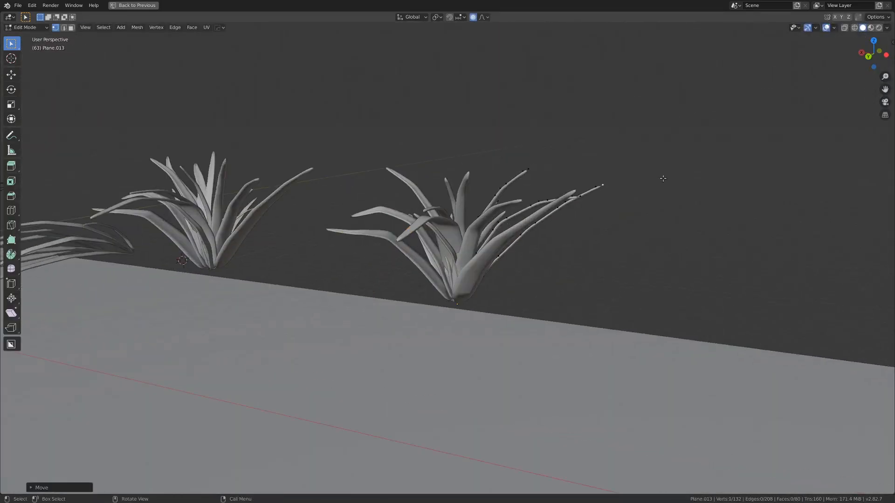
pyautogui.press('Tab')
# Step: Make another duplicate of the aloe plant, rotate it about the Z axis and scale it
pyautogui.moveTo(663, 178); pyautogui.dragTo(559, 279, button='middle')
pyautogui.keyDown('shift'); pyautogui.click(451, 292); pyautogui.keyUp('shift')
pyautogui.hotkey('shift', 'd')
pyautogui.click(297, 216)
pyautogui.press('r')
pyautogui.press('z')
pyautogui.press('s')
pyautogui.click(686, 219)
# Step: Place one more duplicate of the plant further along the ground's edge
pyautogui.press('Tab')
pyautogui.moveTo(686, 219); pyautogui.dragTo(522, 368, button='middle')
pyautogui.press('Tab')
pyautogui.keyDown('shift'); pyautogui.click(522, 332); pyautogui.keyUp('shift')
pyautogui.hotkey('shift', 'd')
pyautogui.click(211, 302)
# Step: Turn on X-ray shading and hide the ground plane that interferes with selecting the plants
pyautogui.keyDown('shift'); pyautogui.moveTo(211, 302); pyautogui.dragTo(261, 305, button='middle'); pyautogui.keyUp('shift')
pyautogui.hotkey('alt', 'z')
pyautogui.moveTo(192, 218); pyautogui.dragTo(469, 350)
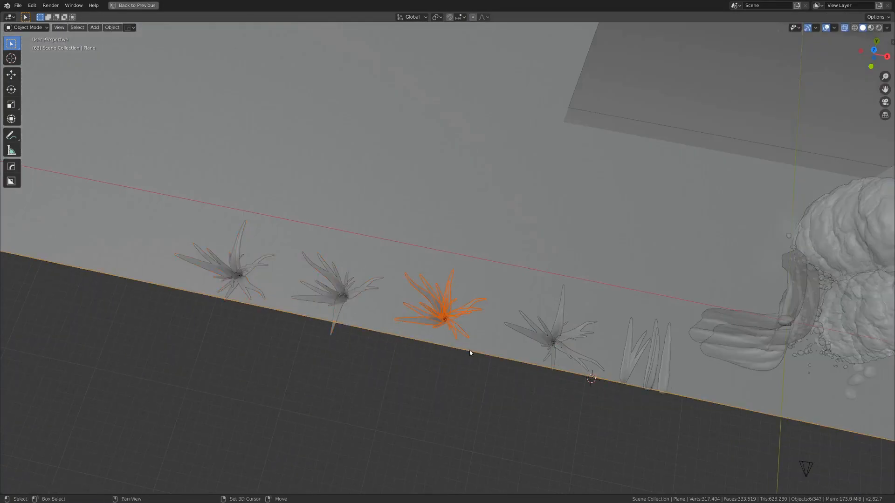
pyautogui.click(469, 350)
pyautogui.press('h')
# Step: Join the leaf clusters of each aloe plant into one object and turn X-ray shading off
pyautogui.moveTo(321, 280); pyautogui.dragTo(367, 247)
pyautogui.moveTo(247, 274); pyautogui.dragTo(186, 247)
pyautogui.hotkey('ctrl', 'j')
pyautogui.hotkey('alt', 'z')
pyautogui.moveTo(298, 354); pyautogui.dragTo(340, 413, button='middle')
pyautogui.scroll(5, 432, 321)
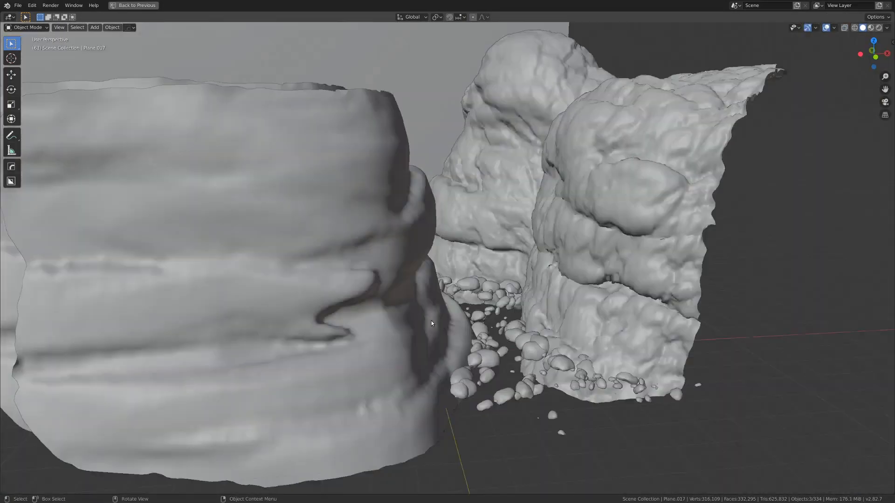
# Step: Unhide the ground plane, select it together with the three aloe plants, and view the scene through the camera
pyautogui.moveTo(431, 321); pyautogui.dragTo(448, 340, button='middle')
pyautogui.hotkey('alt', 'h')
pyautogui.keyDown('shift'); pyautogui.click(95, 237); pyautogui.keyUp('shift')
pyautogui.keyDown('shift'); pyautogui.click(122, 241); pyautogui.keyUp('shift')
pyautogui.keyDown('shift'); pyautogui.click(160, 263); pyautogui.keyUp('shift')
pyautogui.scroll(4, 449, 340)
pyautogui.press('KP_0')
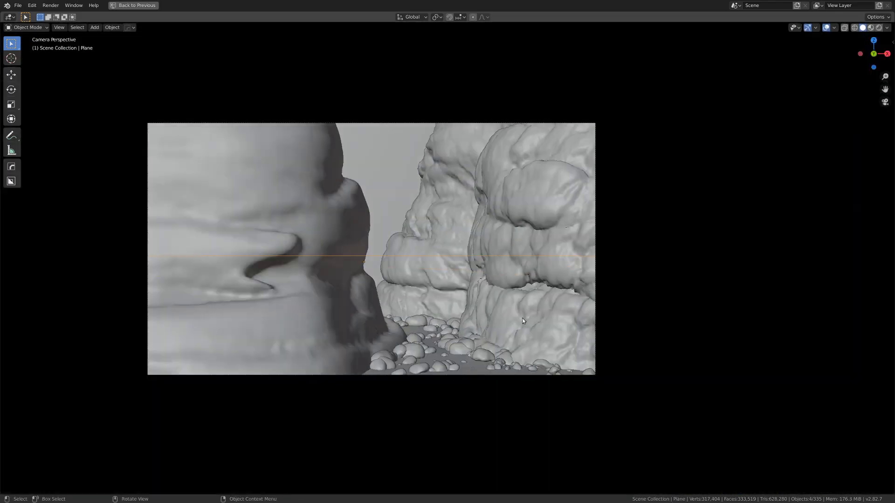
# Step: Scatter the selected aloe plants over the ground path between the rocks with Object Scatter and reduce the scatter scale
pyautogui.press('KP_0')
pyautogui.moveTo(457, 252); pyautogui.dragTo(487, 280, button='middle')
pyautogui.press('F3')
pyautogui.click(588, 313)
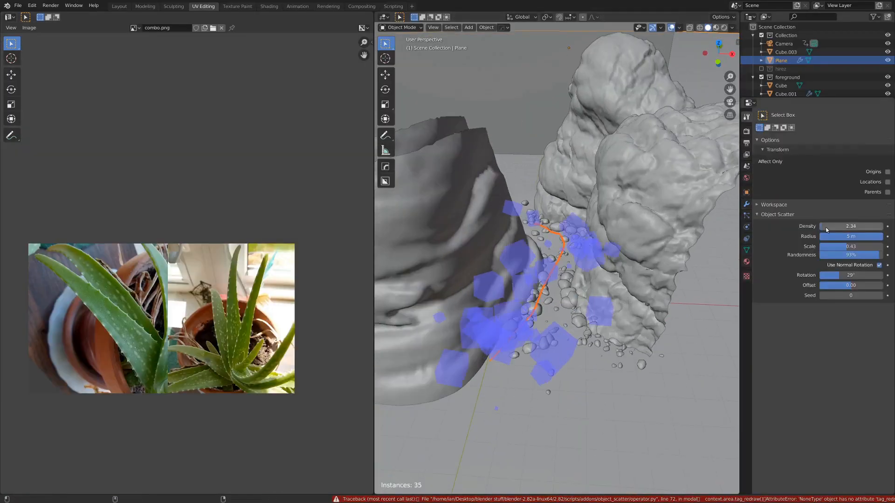
pyautogui.moveTo(833, 247); pyautogui.dragTo(822, 247)
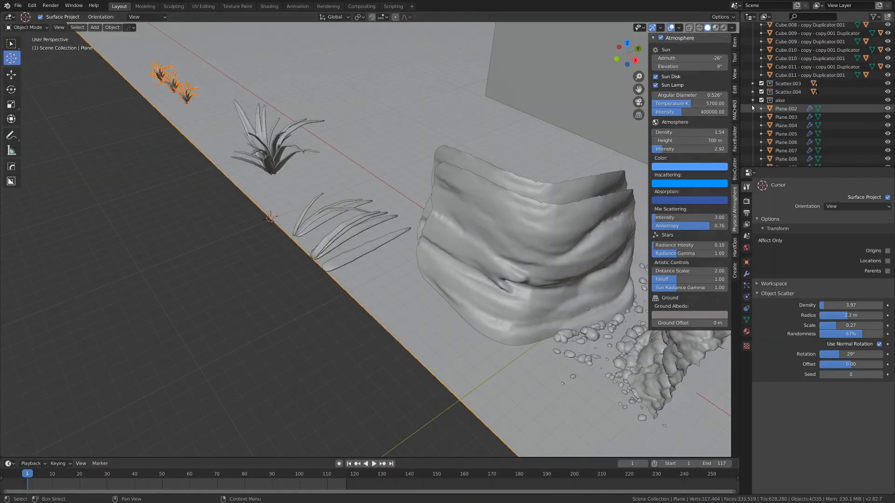
# Step: Collapse the aloe collection in the outliner and switch the viewport shading mode
pyautogui.click(752, 100)
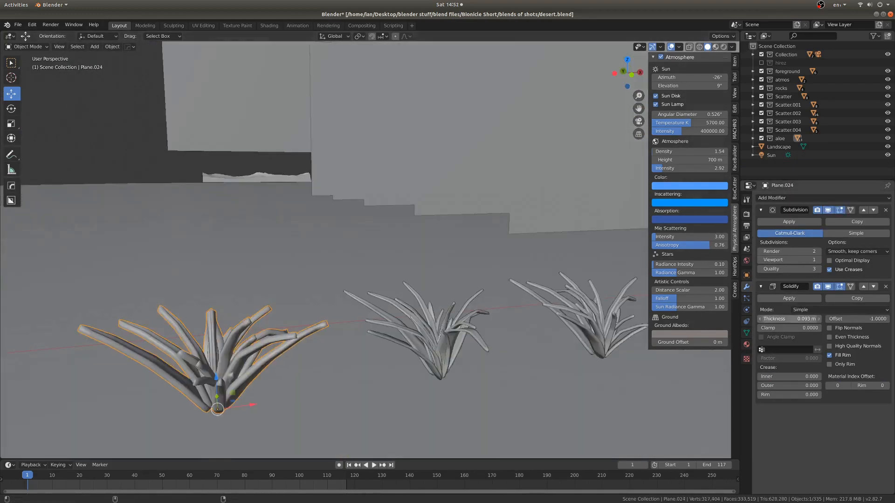
pyautogui.press('z')
pyautogui.click(489, 351)
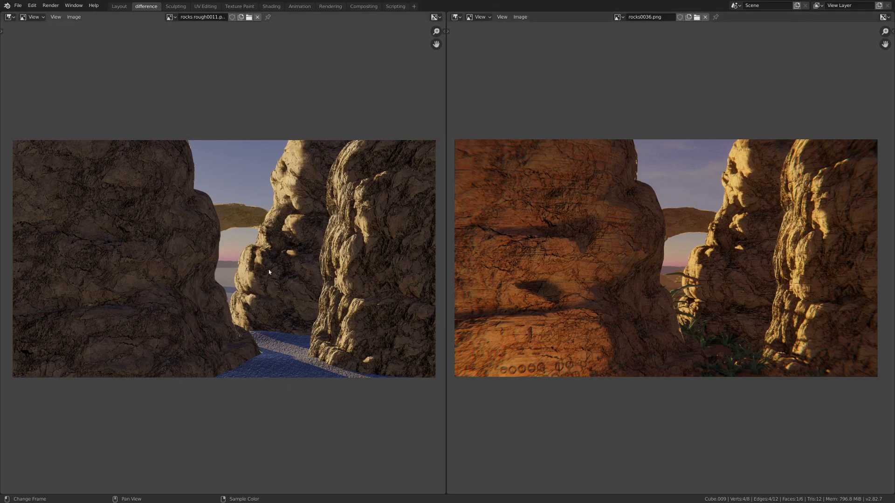
# Step: Compare the rough render with rocks0036.png and examine the bare ground between the rocks up close in the rough version
pyautogui.moveTo(739, 291); pyautogui.dragTo(706, 305, button='middle')
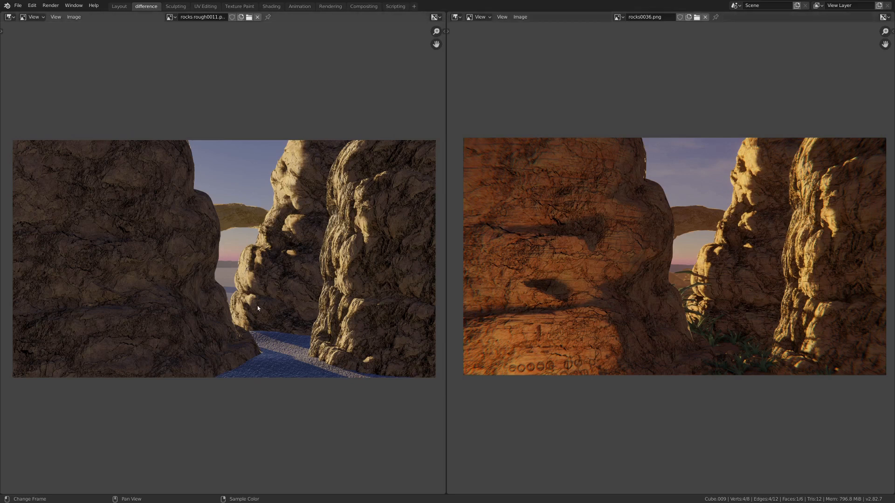
pyautogui.moveTo(250, 334); pyautogui.dragTo(268, 313, button='middle')
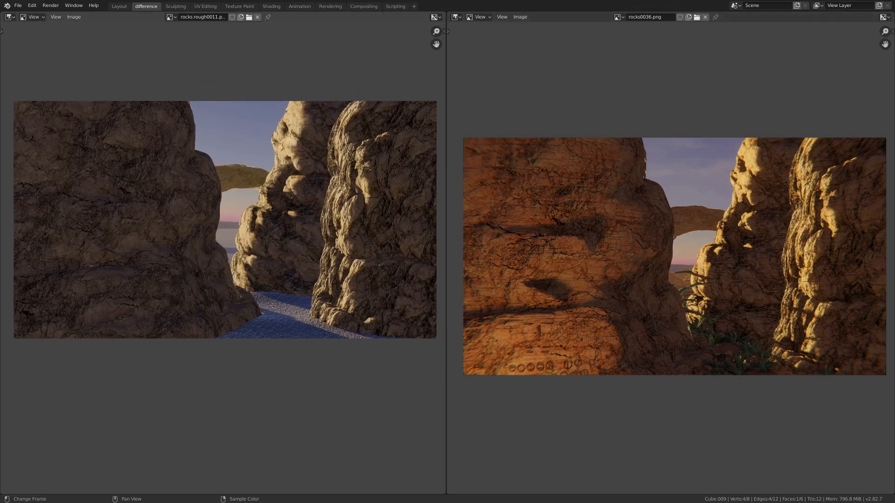
pyautogui.scroll(1, 288, 329)
pyautogui.scroll(5, 287, 329)
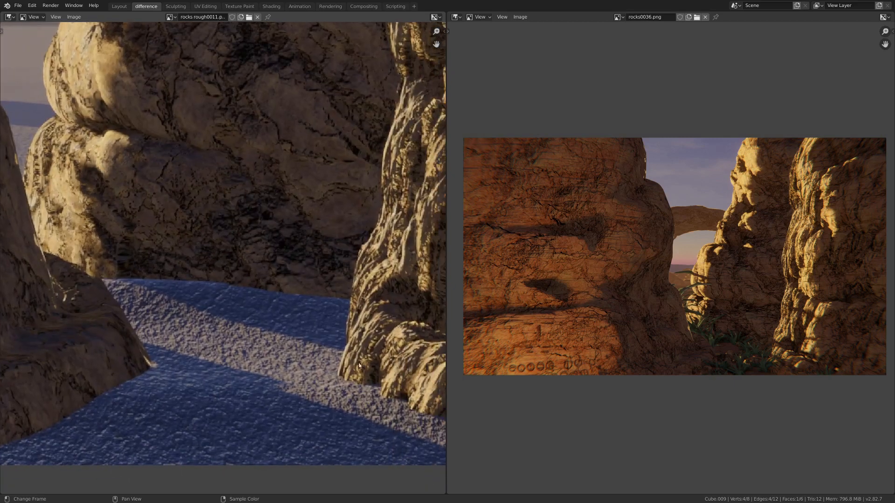
pyautogui.scroll(-3, 281, 344)
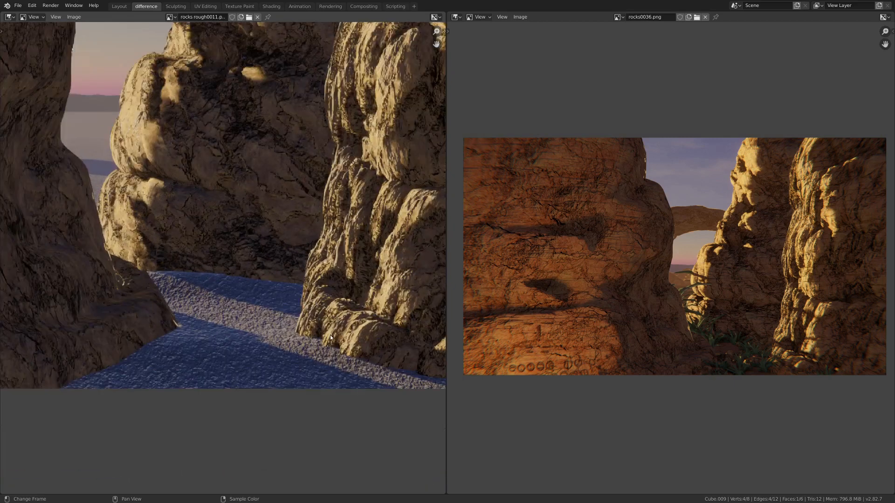
pyautogui.scroll(-2, 329, 358)
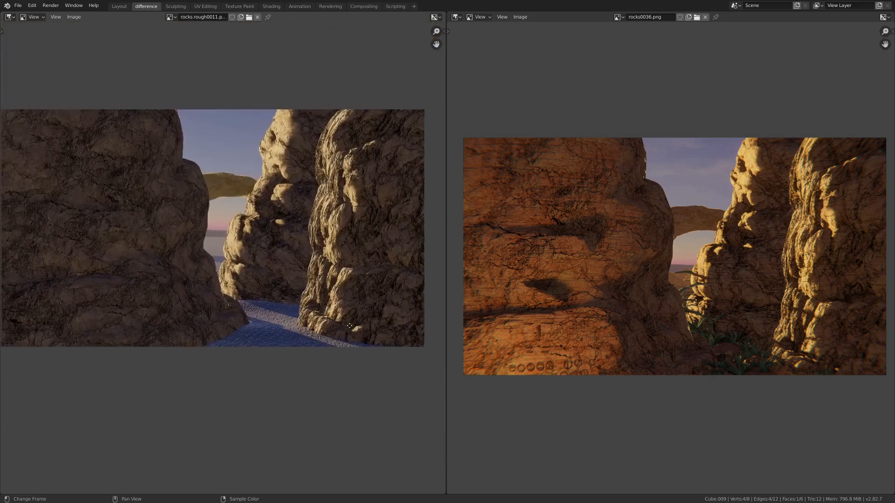
pyautogui.moveTo(348, 322); pyautogui.dragTo(364, 341, button='middle')
# Step: Examine the aloe plants and the ground between the rocks up close in the rocks0036.png render
pyautogui.scroll(5, 654, 256)
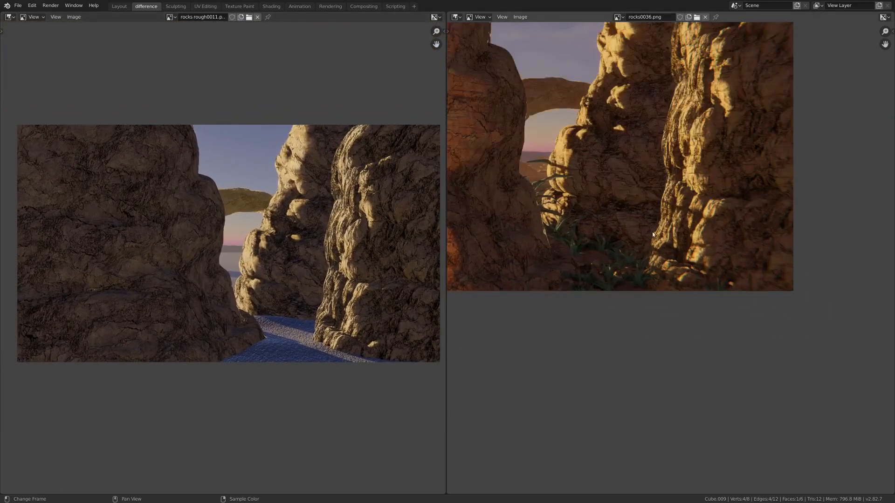
pyautogui.moveTo(654, 255); pyautogui.dragTo(692, 268, button='middle')
pyautogui.scroll(-2, 629, 277)
pyautogui.moveTo(606, 268); pyautogui.dragTo(681, 298, button='middle')
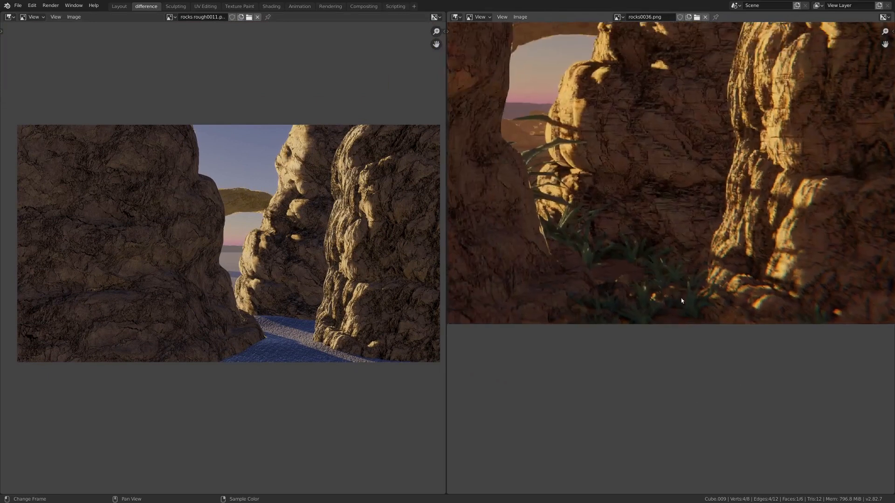
pyautogui.scroll(2, 652, 289)
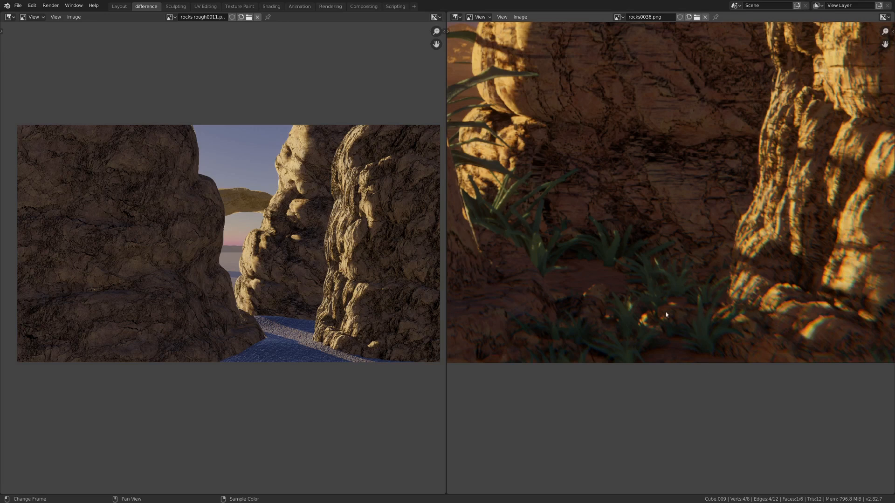
pyautogui.scroll(-2, 704, 308)
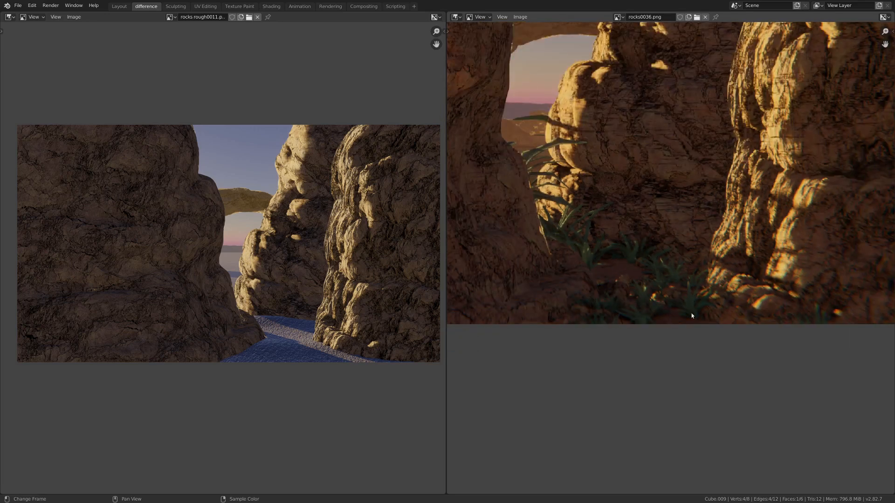
pyautogui.scroll(1, 632, 286)
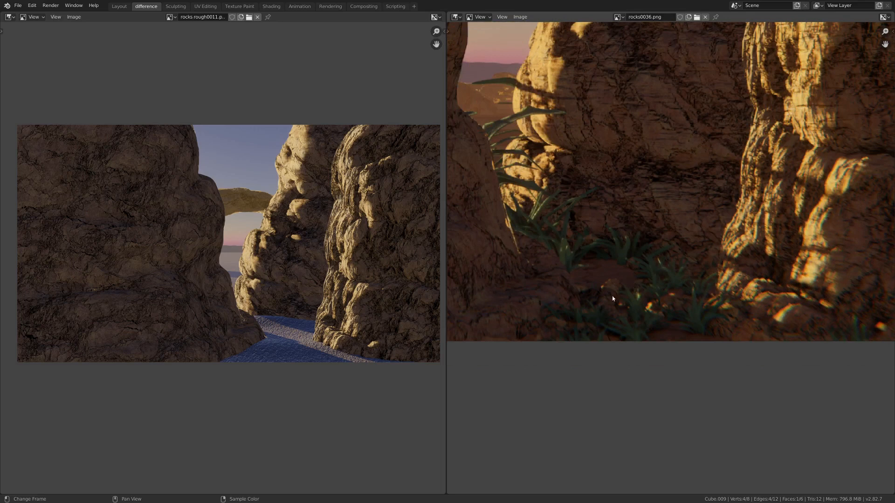
pyautogui.scroll(3, 613, 299)
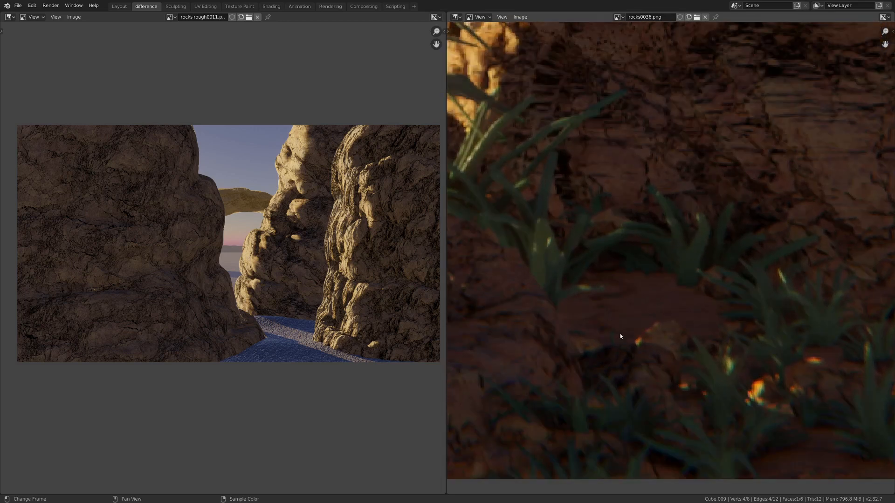
pyautogui.moveTo(653, 305); pyautogui.dragTo(625, 320, button='middle')
pyautogui.scroll(-3, 635, 311)
pyautogui.scroll(2, 622, 324)
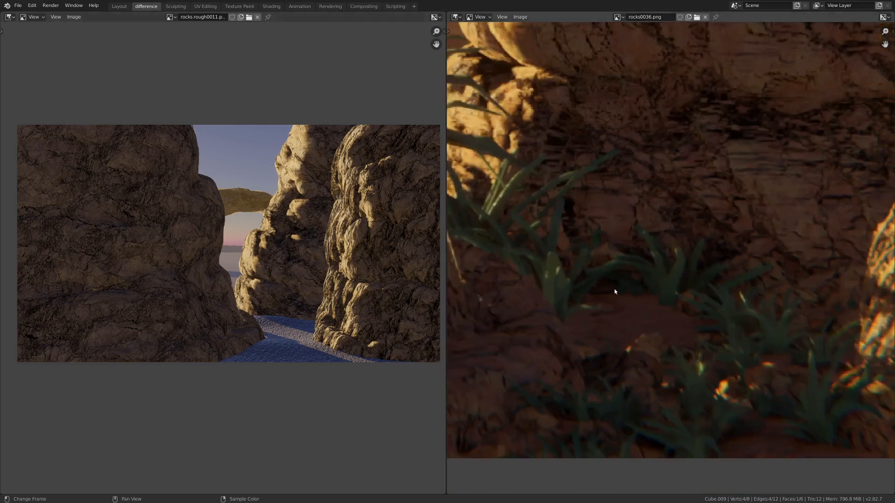
pyautogui.scroll(-2, 676, 275)
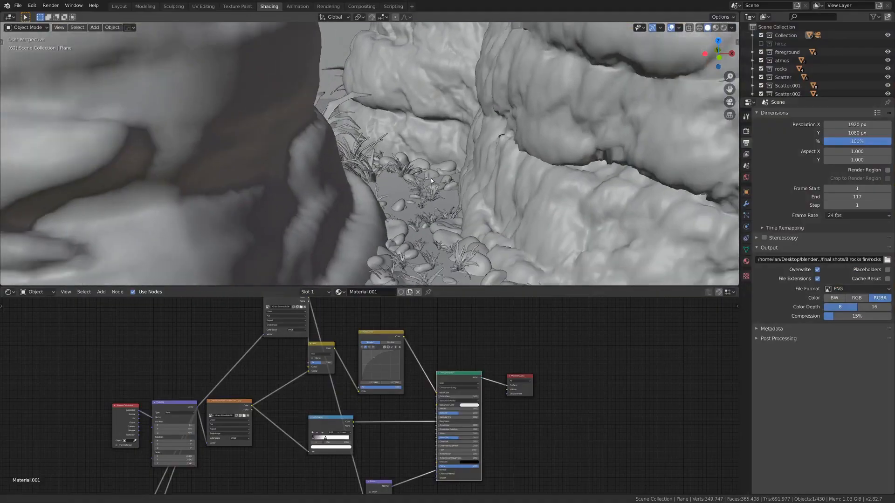
# Step: Switch the 3D viewport to rendered shading and view the plant-covered path between the rocks up close
pyautogui.keyDown('shift'); pyautogui.moveTo(431, 178); pyautogui.dragTo(383, 218, button='middle'); pyautogui.keyUp('shift')
pyautogui.press('z')
pyautogui.click(431, 183)
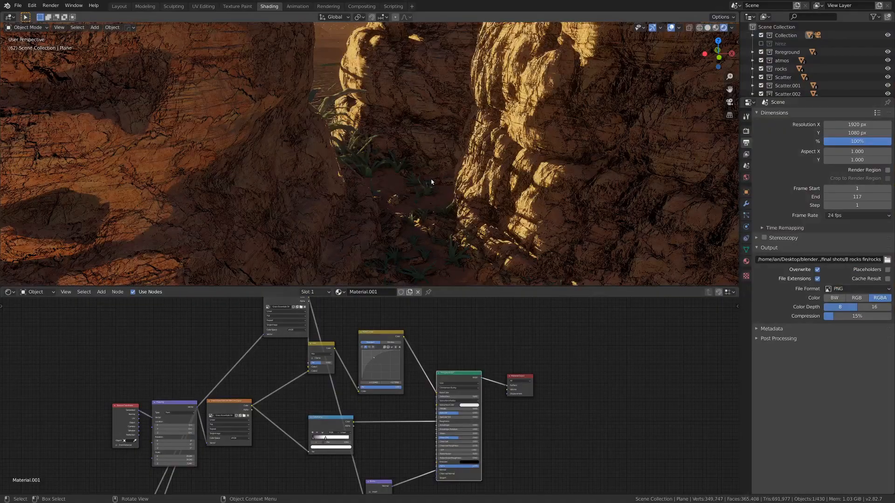
pyautogui.moveTo(432, 182)
pyautogui.mouseDown(button='middle')
pyautogui.moveTo(436, 216)
pyautogui.moveTo(339, 124)
pyautogui.moveTo(373, 124)
pyautogui.moveTo(348, 214)
pyautogui.mouseUp(button='middle')
pyautogui.scroll(1, 339, 413)
pyautogui.scroll(2, 339, 412)
# Step: Temporarily mute the RGB Curves node in the ground material to compare the ground colour, and re-enable it
pyautogui.moveTo(339, 413); pyautogui.dragTo(328, 438, button='middle')
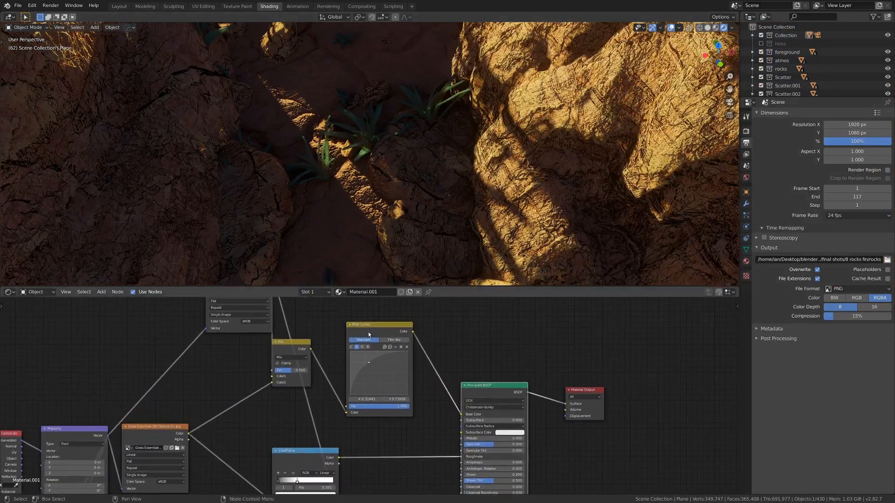
pyautogui.moveTo(382, 326); pyautogui.dragTo(387, 326)
pyautogui.scroll(2, 375, 333)
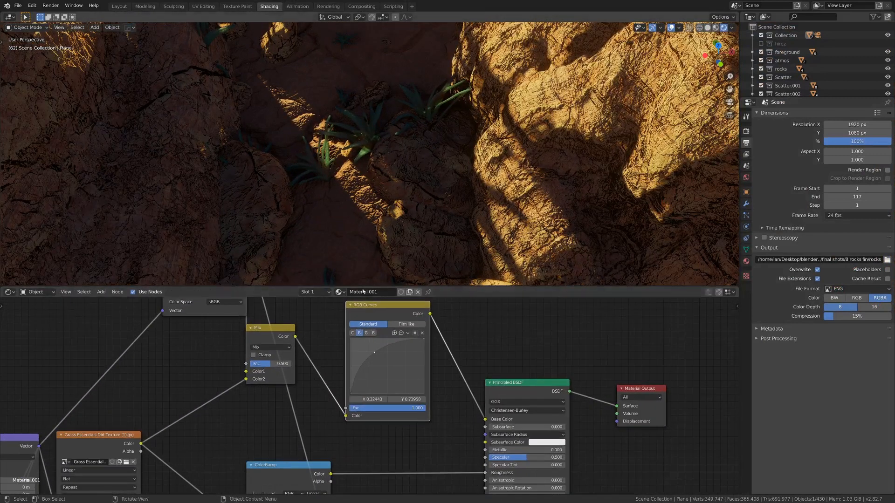
pyautogui.moveTo(341, 340); pyautogui.dragTo(336, 355, button='middle')
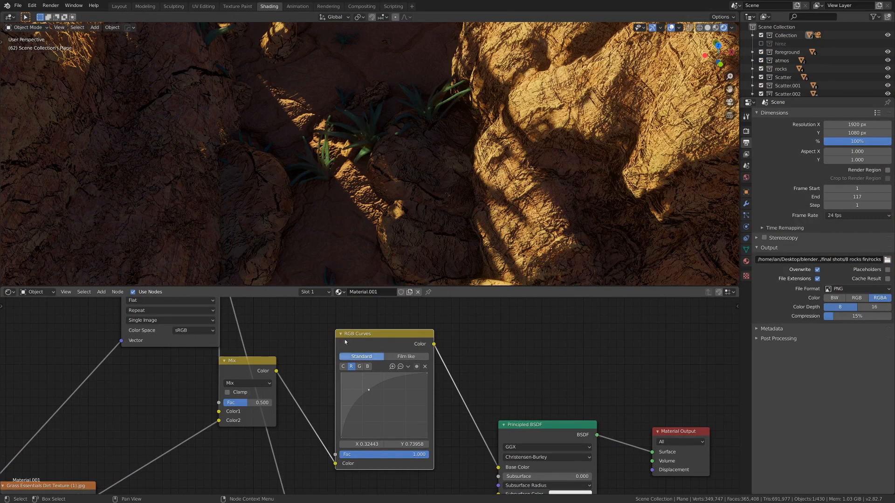
pyautogui.moveTo(382, 140); pyautogui.dragTo(393, 177, button='middle')
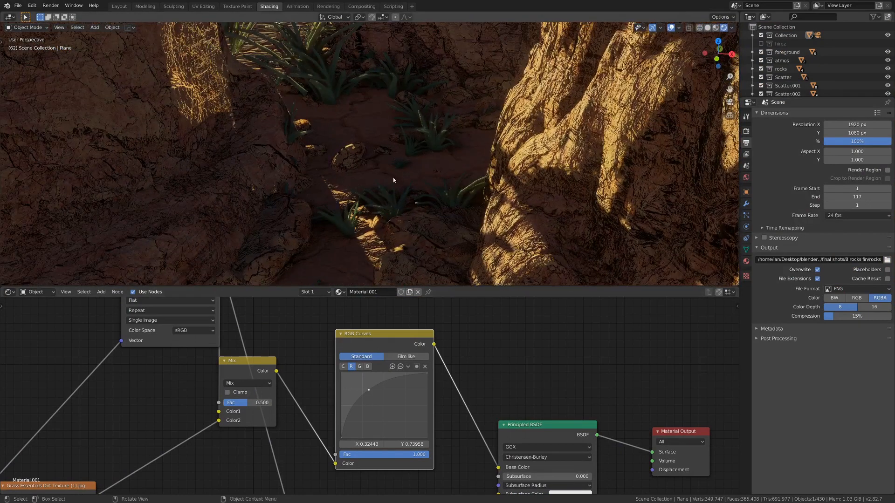
pyautogui.moveTo(500, 144); pyautogui.dragTo(471, 195, button='middle')
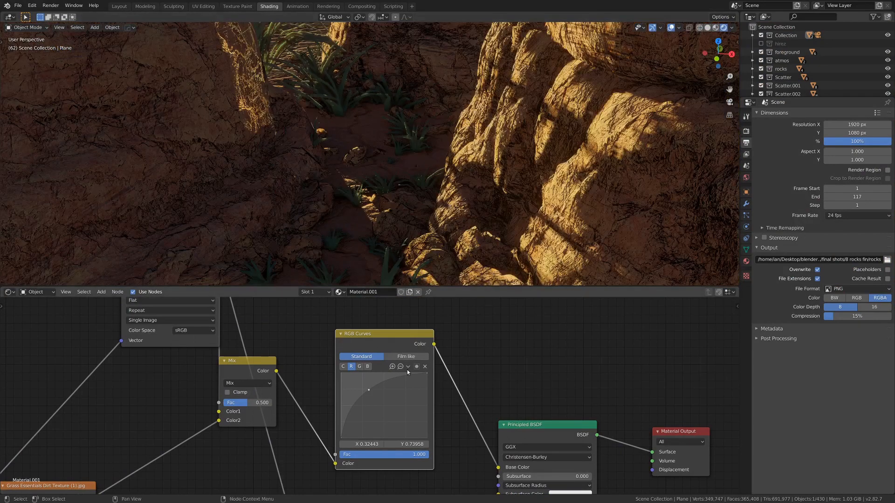
pyautogui.press('m')
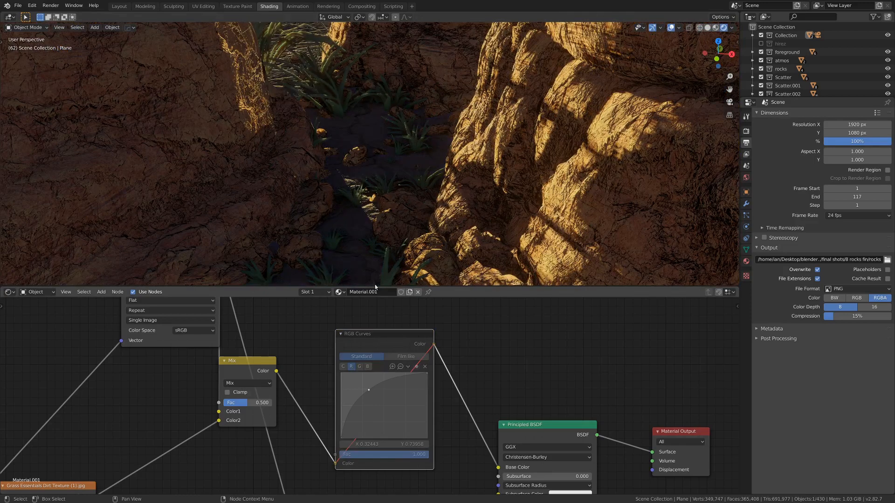
pyautogui.moveTo(371, 215); pyautogui.dragTo(375, 181, button='middle')
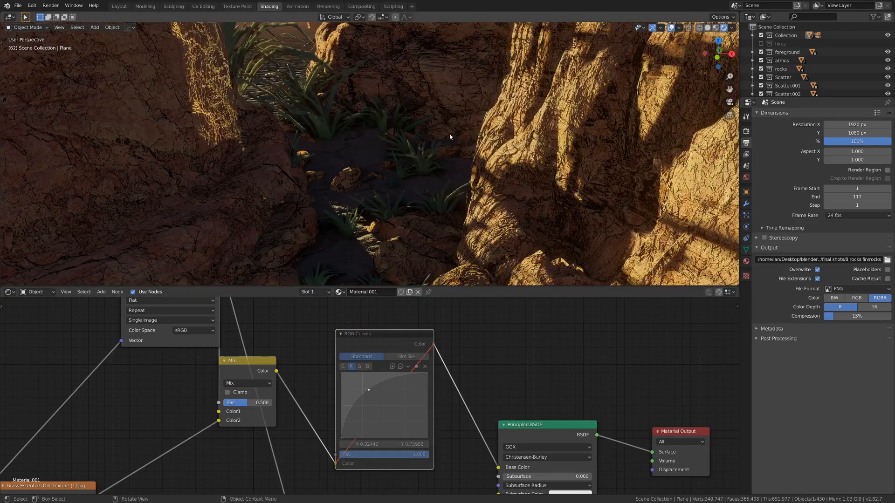
pyautogui.press('m')
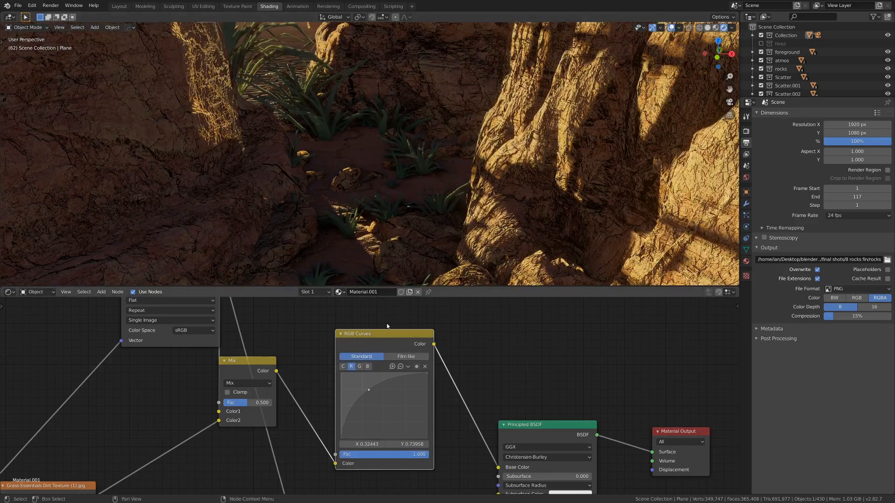
pyautogui.moveTo(376, 333); pyautogui.dragTo(384, 336)
# Step: Maximize the 3D viewport and inspect the scattered aloe plants, rocks and cracked ground from close up and far away
pyautogui.moveTo(394, 263); pyautogui.dragTo(429, 208, button='middle')
pyautogui.scroll(2, 429, 208)
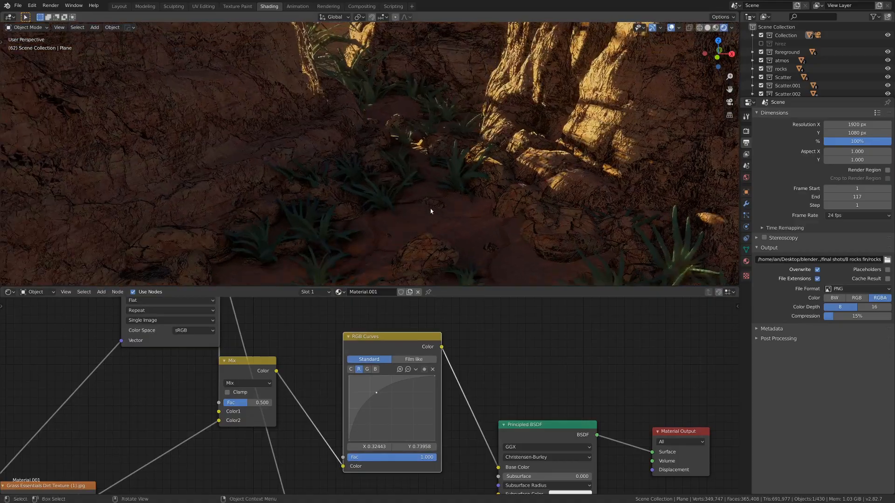
pyautogui.hotkey('ctrl', 'space')
pyautogui.moveTo(509, 250); pyautogui.dragTo(445, 200, button='middle')
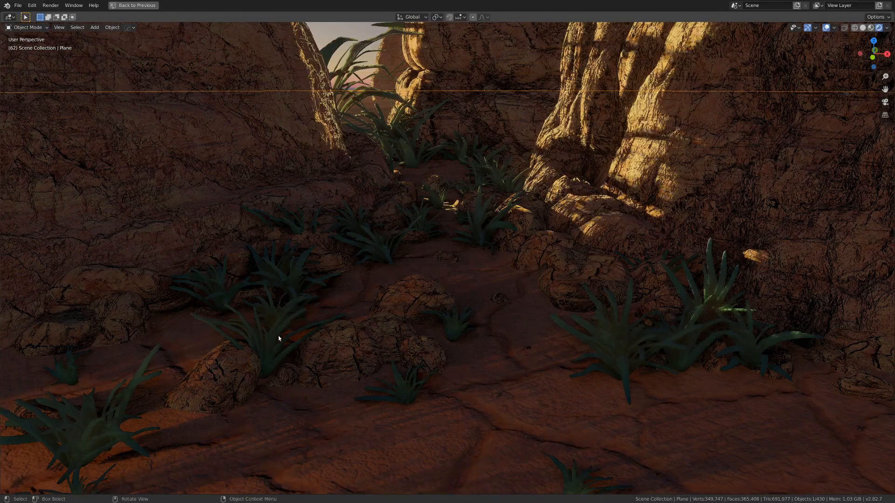
pyautogui.moveTo(370, 259); pyautogui.dragTo(479, 259, button='middle')
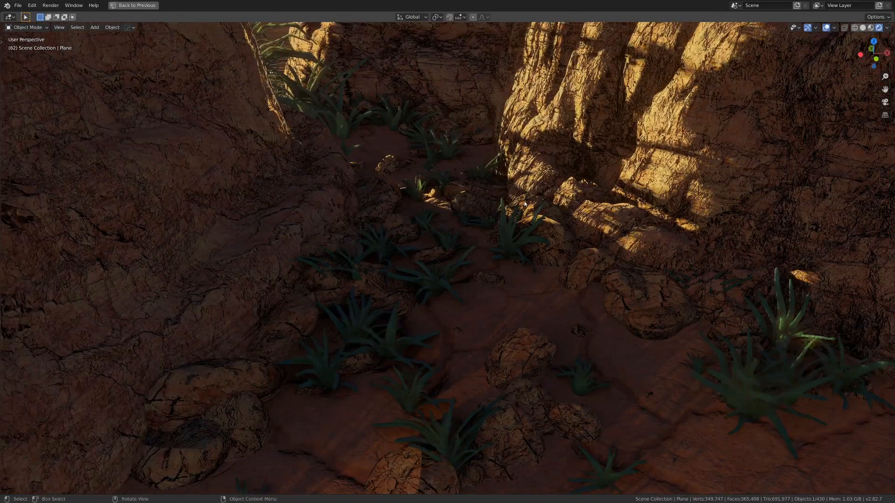
pyautogui.moveTo(489, 211); pyautogui.dragTo(446, 169, button='middle')
pyautogui.scroll(-4, 439, 169)
pyautogui.moveTo(408, 198); pyautogui.dragTo(395, 190, button='middle')
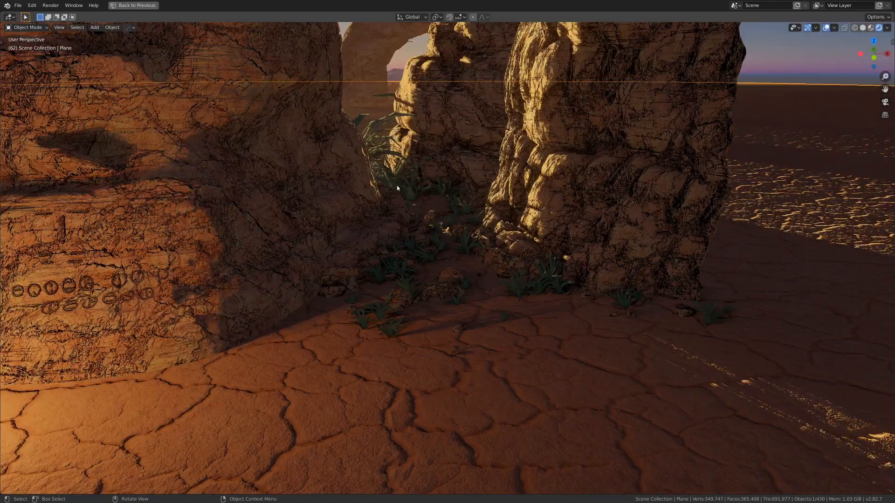
pyautogui.keyDown('shift'); pyautogui.moveTo(333, 231); pyautogui.dragTo(346, 282, button='middle'); pyautogui.keyUp('shift')
pyautogui.scroll(-2, 346, 281)
pyautogui.scroll(-6, 346, 281)
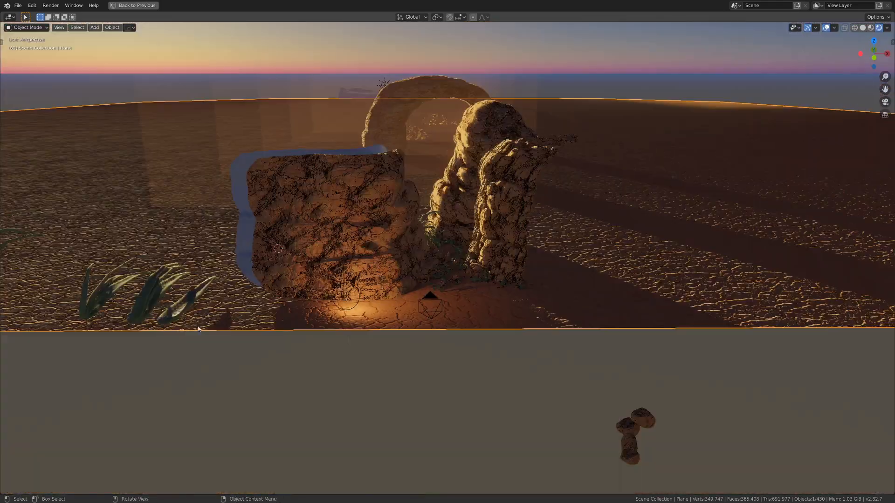
pyautogui.press('z')
# Step: Return to the side-by-side render comparison and view the whole rocks0036.png image beside the rough render
pyautogui.hotkey('alt', 'Tab')
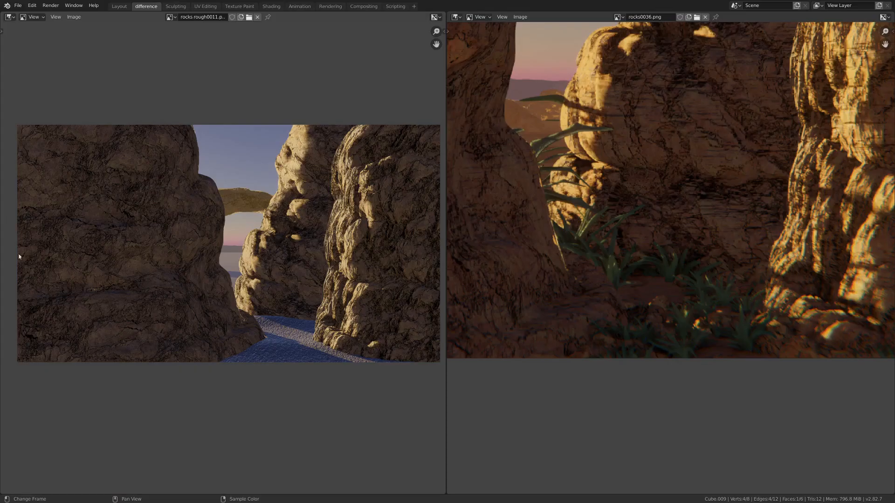
pyautogui.scroll(-2, 152, 245)
pyautogui.scroll(2, 185, 248)
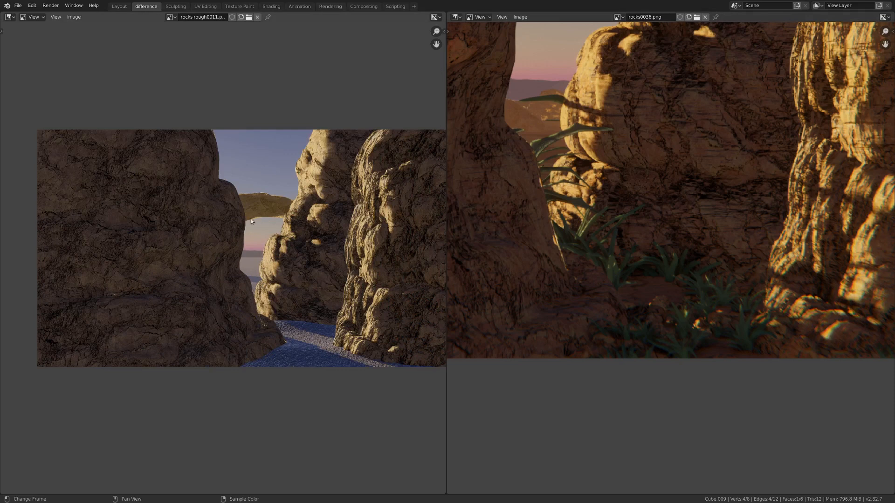
pyautogui.scroll(-6, 597, 231)
pyautogui.scroll(3, 597, 247)
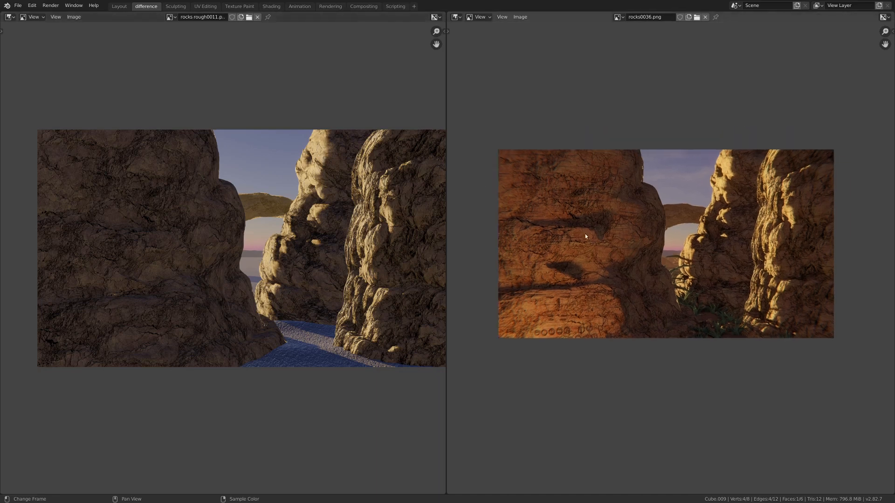
# Step: Compare rocks0036.png with the rough render, examining the rock surfaces and the aloe plants up close and the whole image
pyautogui.scroll(2, 670, 244)
pyautogui.moveTo(671, 246); pyautogui.dragTo(709, 262, button='middle')
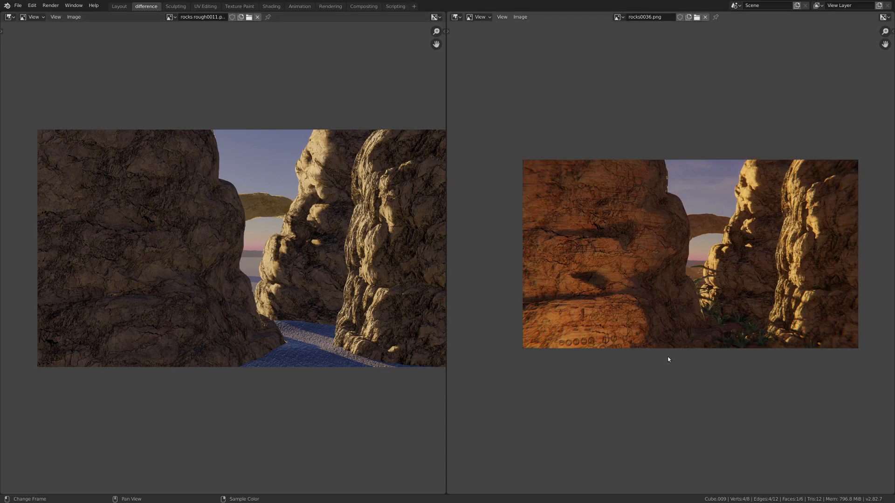
pyautogui.scroll(6, 696, 327)
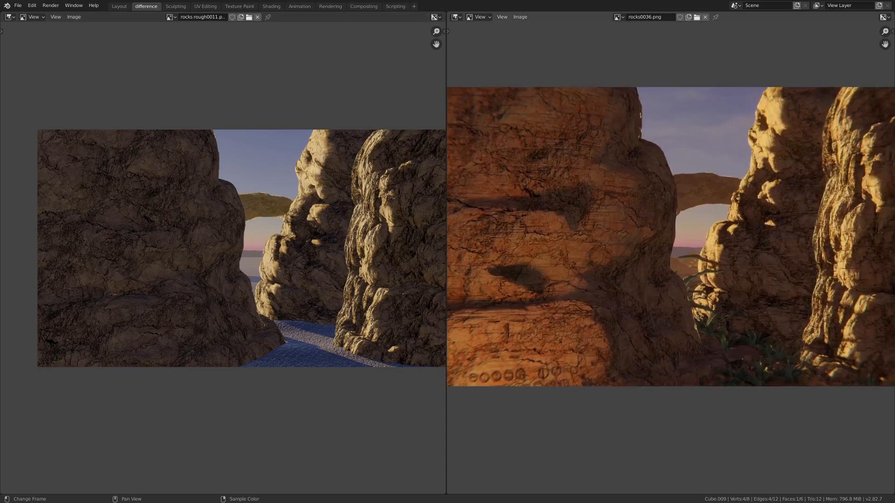
pyautogui.moveTo(684, 372); pyautogui.dragTo(655, 311, button='middle')
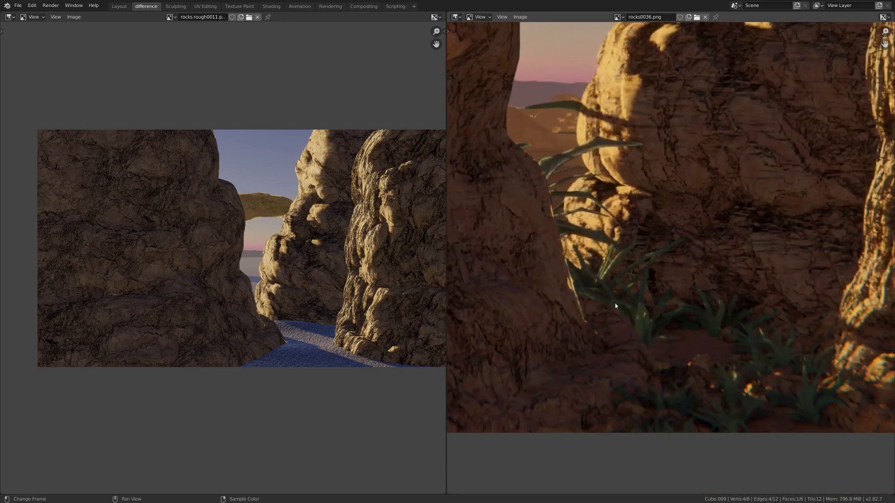
pyautogui.scroll(-3, 641, 313)
pyautogui.scroll(3, 693, 290)
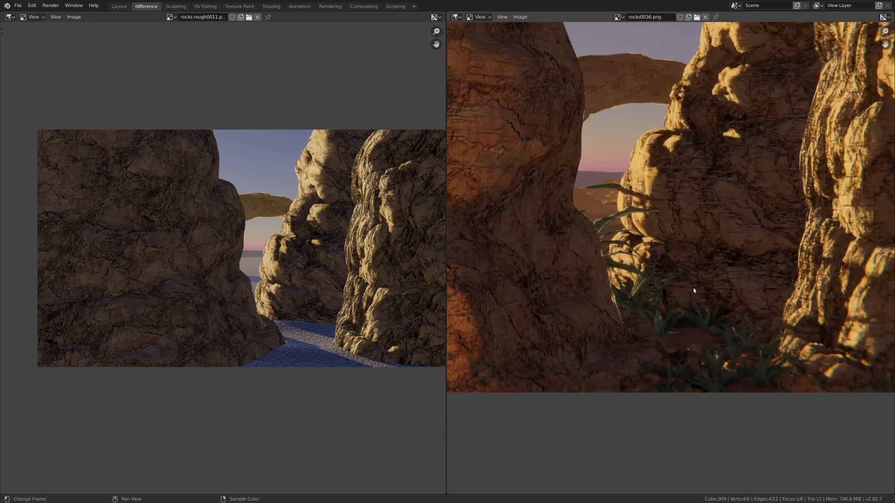
pyautogui.scroll(-1, 688, 327)
pyautogui.moveTo(688, 328); pyautogui.dragTo(669, 307, button='middle')
pyautogui.scroll(1, 668, 293)
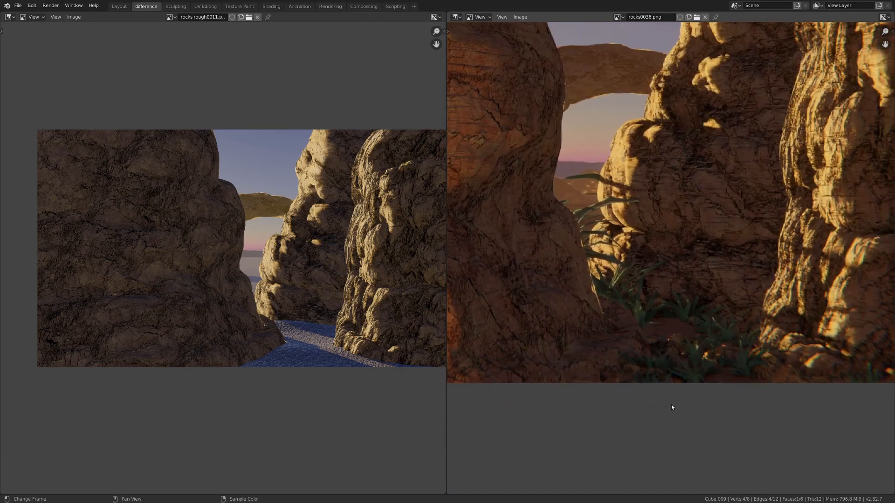
pyautogui.scroll(-2, 687, 239)
pyautogui.scroll(1, 689, 240)
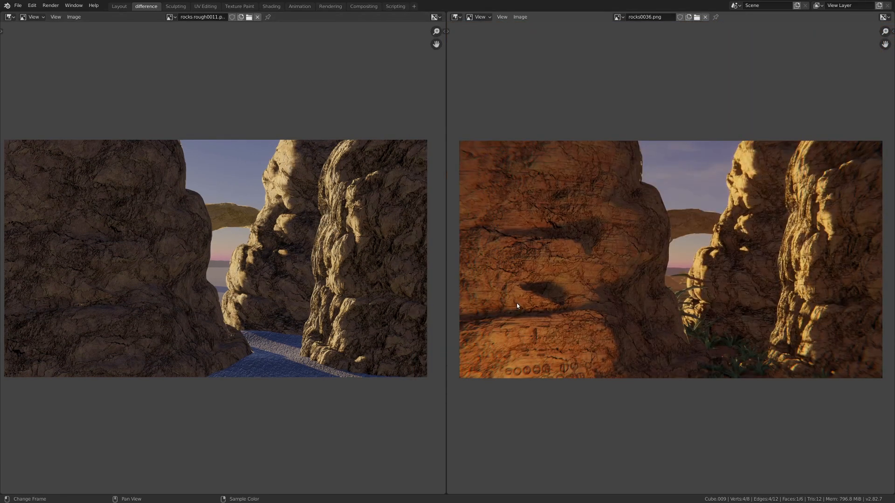
pyautogui.scroll(3, 748, 363)
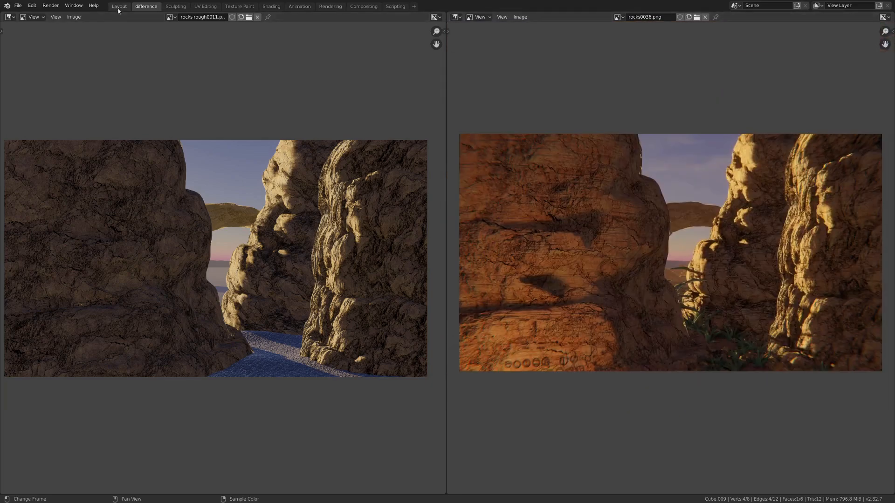
# Step: Go back to the Layout workspace, select the rock Cube.010 in the group of small rocks and frame it
pyautogui.click(119, 6)
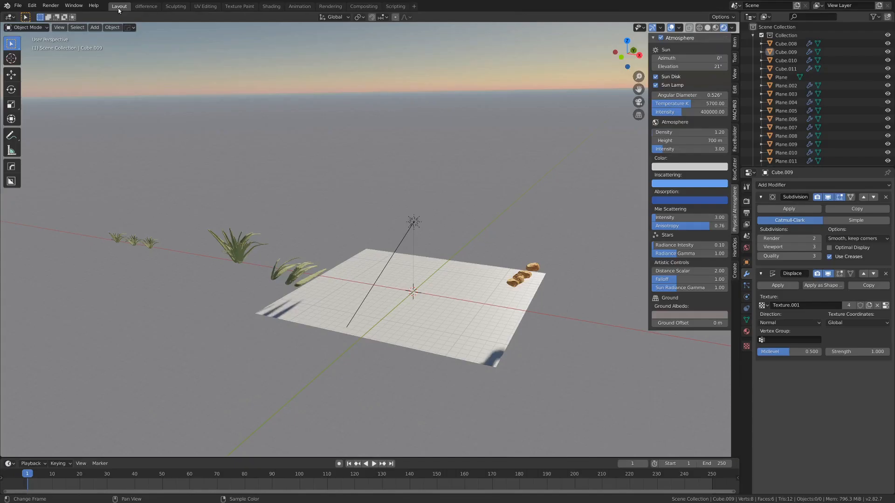
pyautogui.moveTo(333, 164); pyautogui.dragTo(385, 248, button='middle')
pyautogui.scroll(2, 459, 253)
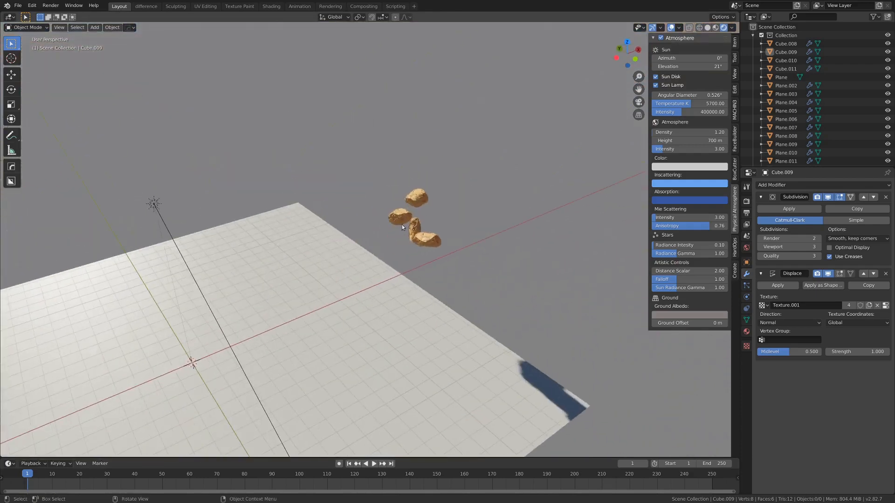
pyautogui.scroll(5, 424, 202)
pyautogui.click(437, 186)
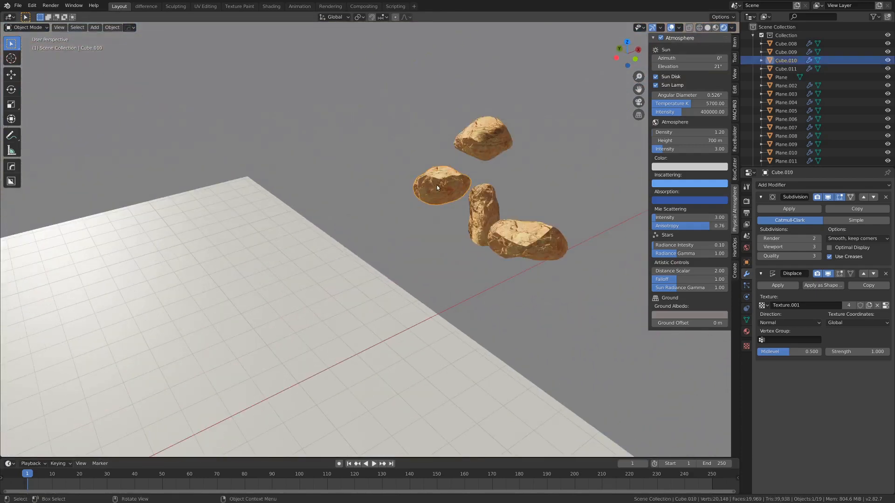
pyautogui.press('KP_Decimal')
# Step: Inspect the selected rock's simple cage mesh in Edit Mode and return to Object Mode
pyautogui.moveTo(437, 186); pyautogui.dragTo(360, 273, button='middle')
pyautogui.scroll(-4, 480, 225)
pyautogui.press('Tab')
pyautogui.scroll(3, 424, 297)
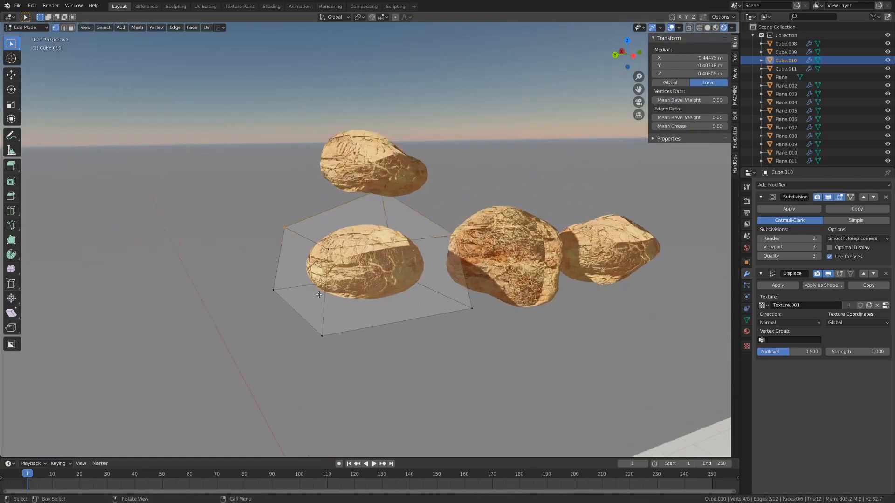
pyautogui.moveTo(443, 285); pyautogui.dragTo(424, 292, button='middle')
pyautogui.hotkey('ctrl', 'Tab')
pyautogui.click(403, 272)
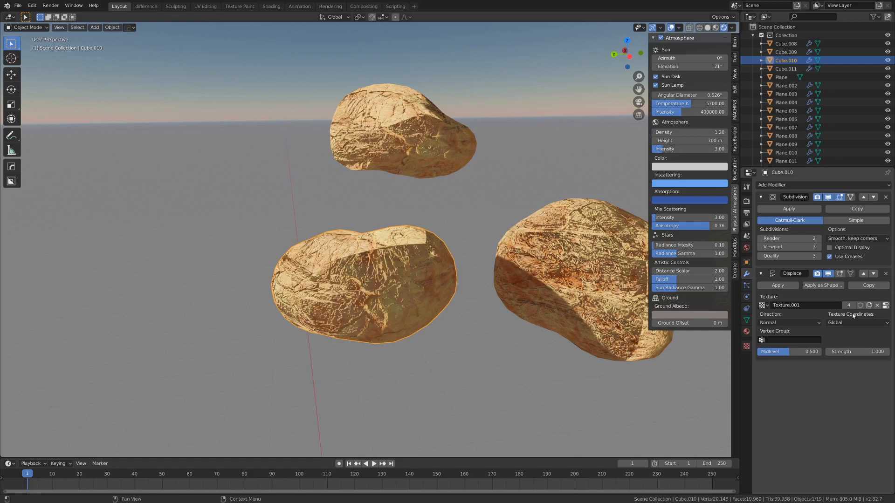
# Step: Check the Clouds settings of the rock's Displace texture and return to its modifier stack
pyautogui.click(887, 305)
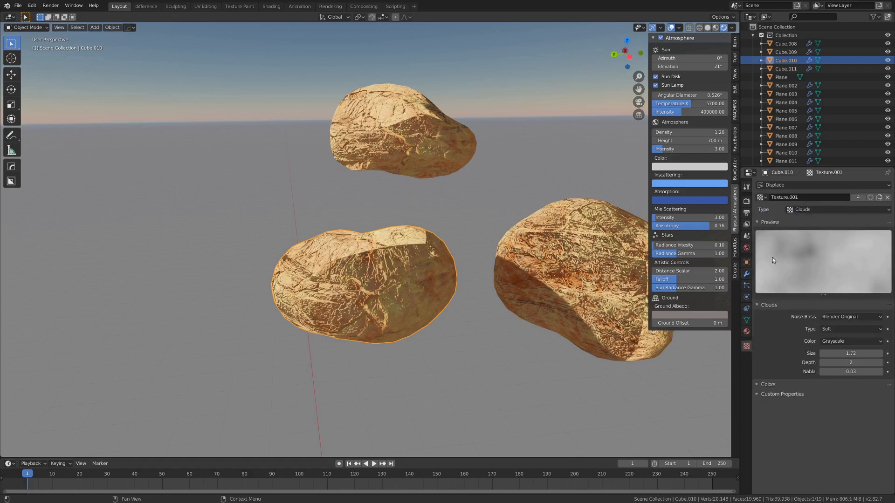
pyautogui.click(746, 274)
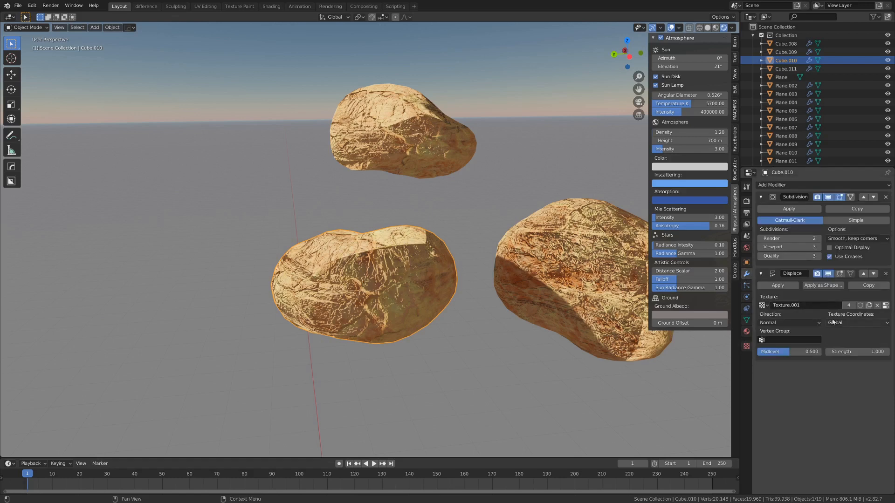
pyautogui.scroll(-3, 387, 279)
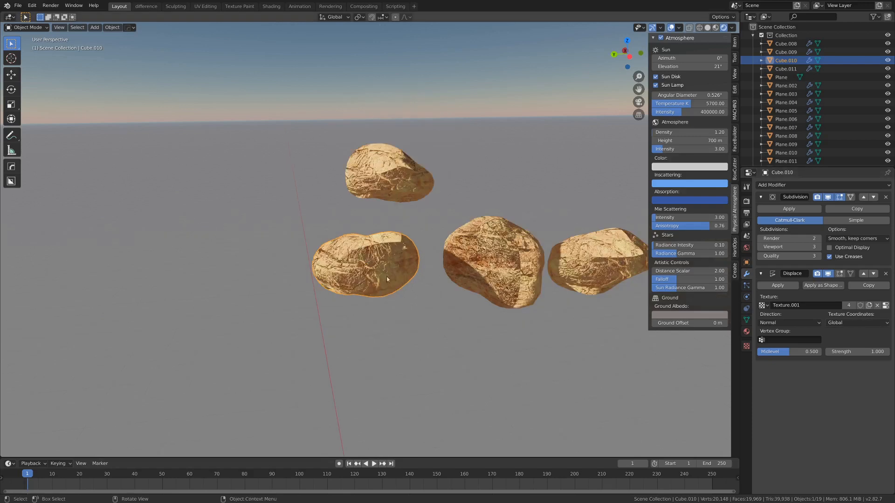
# Step: Try moving the rock Cube.010 to see how the global texture coordinates affect its displaced shape
pyautogui.press('g')
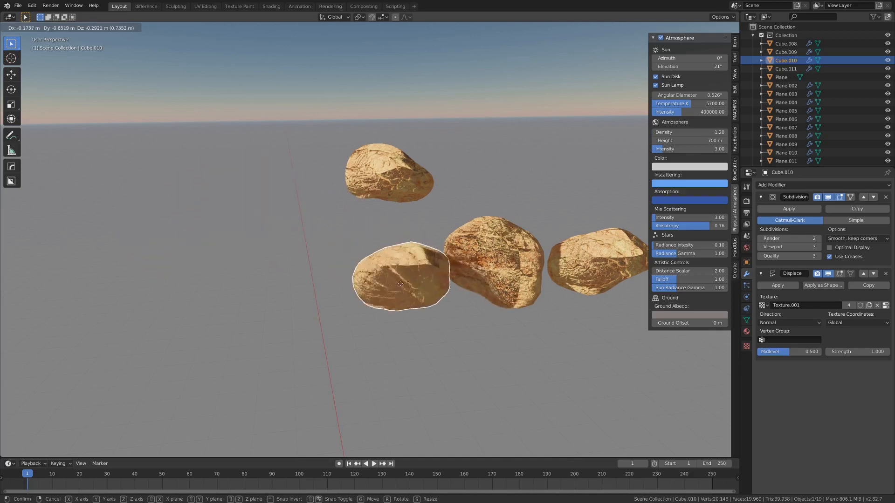
pyautogui.click(354, 268)
pyautogui.scroll(-2, 440, 271)
pyautogui.moveTo(440, 271); pyautogui.dragTo(321, 279, button='middle')
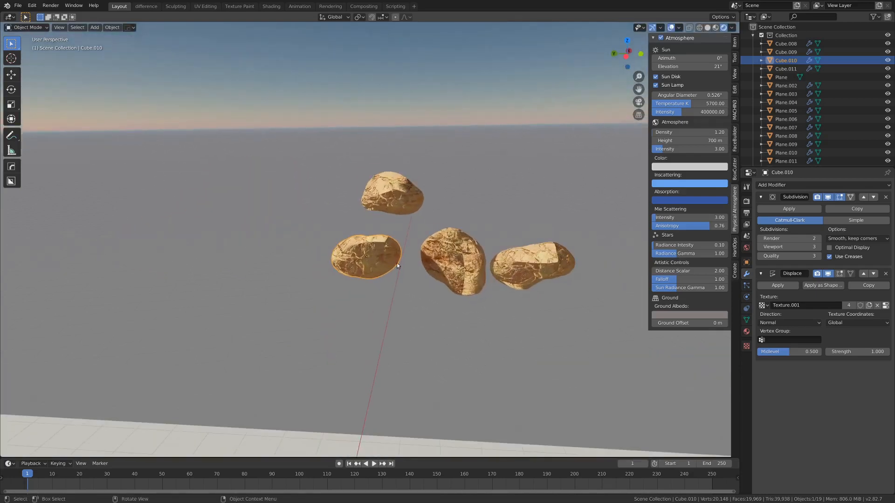
# Step: Duplicate the selected rock, place the copy away from the group, and undo the duplication
pyautogui.moveTo(397, 265); pyautogui.dragTo(413, 256, button='middle')
pyautogui.hotkey('shift', 'd')
pyautogui.click(260, 215)
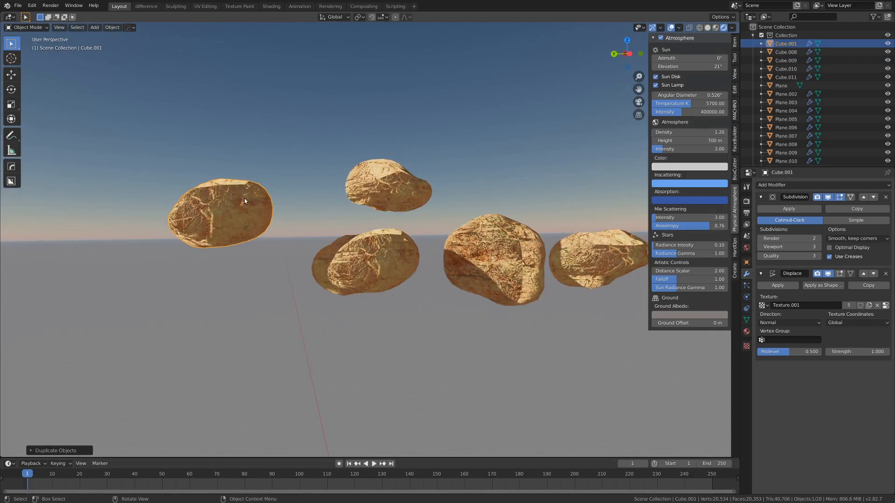
pyautogui.hotkey('ctrl', 'z')
# Step: View the large aloe plant up close, select one of its leaf clusters, and view the separate leaf pieces beside it
pyautogui.moveTo(406, 242); pyautogui.dragTo(446, 250, button='middle')
pyautogui.scroll(-4, 300, 157)
pyautogui.scroll(-4, 198, 287)
pyautogui.scroll(1, 446, 251)
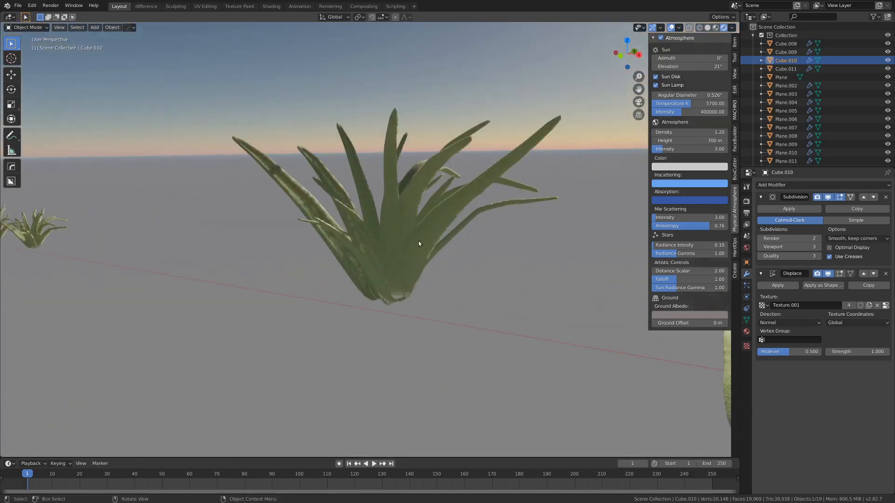
pyautogui.click(418, 241)
pyautogui.scroll(5, 421, 248)
pyautogui.scroll(-6, 417, 256)
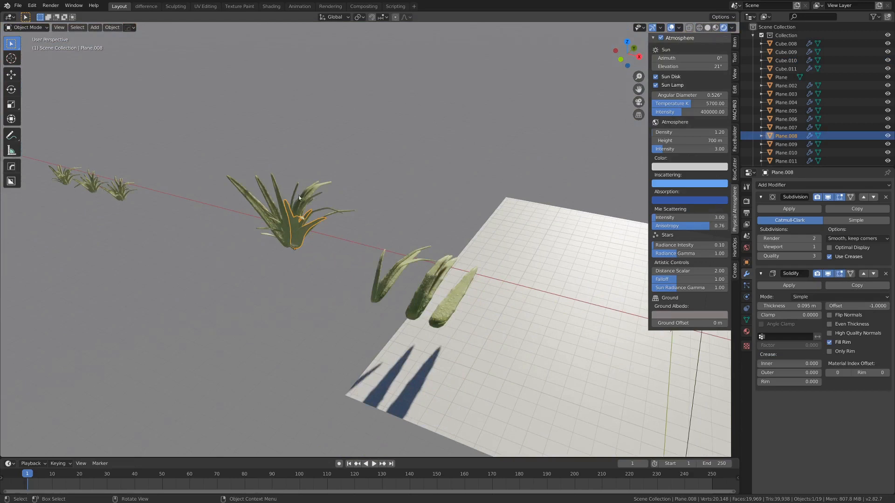
# Step: Inspect the single aloe leaf Plane.002 in solid shading, and select its whole mesh in Edit Mode
pyautogui.scroll(4, 462, 334)
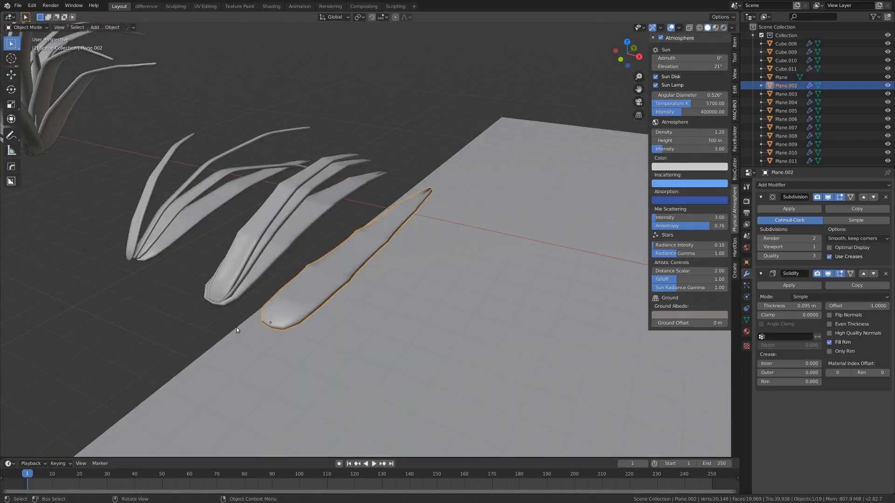
pyautogui.moveTo(242, 339); pyautogui.dragTo(310, 373, button='middle')
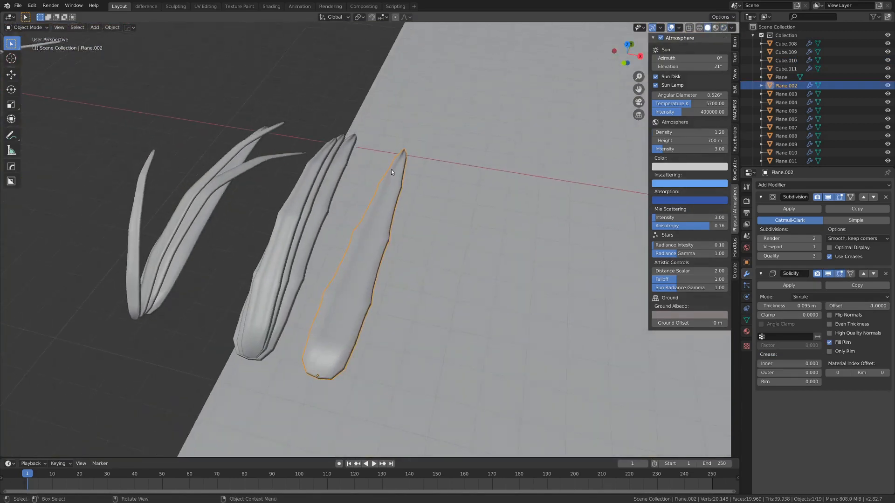
pyautogui.hotkey('ctrl', 'Tab')
pyautogui.click(456, 185)
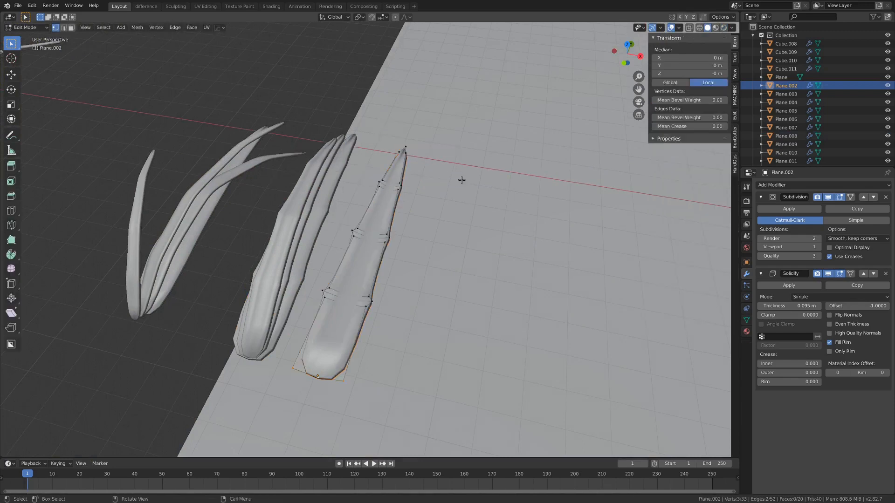
pyautogui.scroll(2, 428, 217)
pyautogui.moveTo(426, 222); pyautogui.dragTo(419, 257, button='middle')
pyautogui.scroll(-3, 420, 258)
pyautogui.press('a')
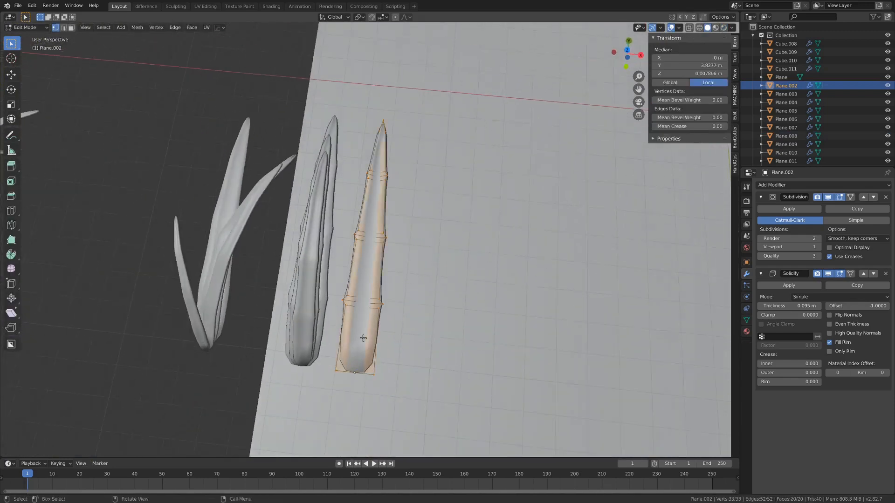
# Step: Hide the single leaf's Subdivision and Solidify modifiers in the viewport to view its flat base mesh
pyautogui.press('z')
pyautogui.click(404, 275)
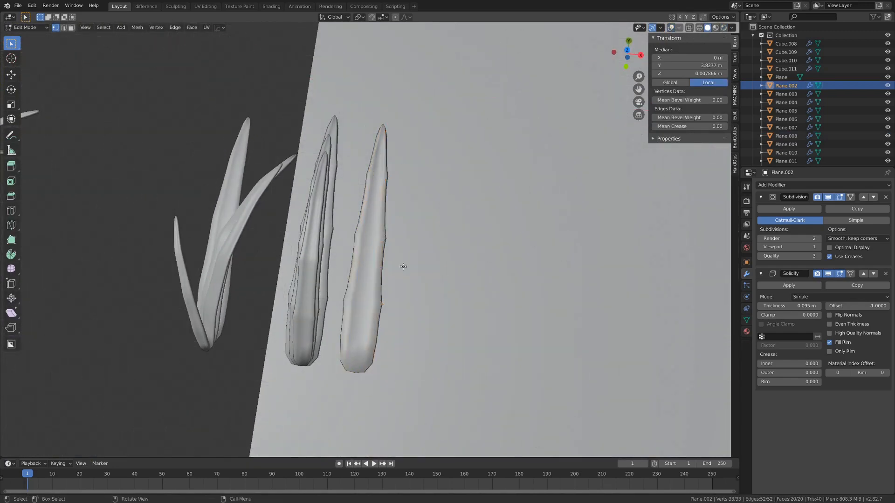
pyautogui.scroll(3, 403, 265)
pyautogui.moveTo(404, 266); pyautogui.dragTo(407, 236, button='middle')
pyautogui.moveTo(344, 324); pyautogui.dragTo(354, 341, button='middle')
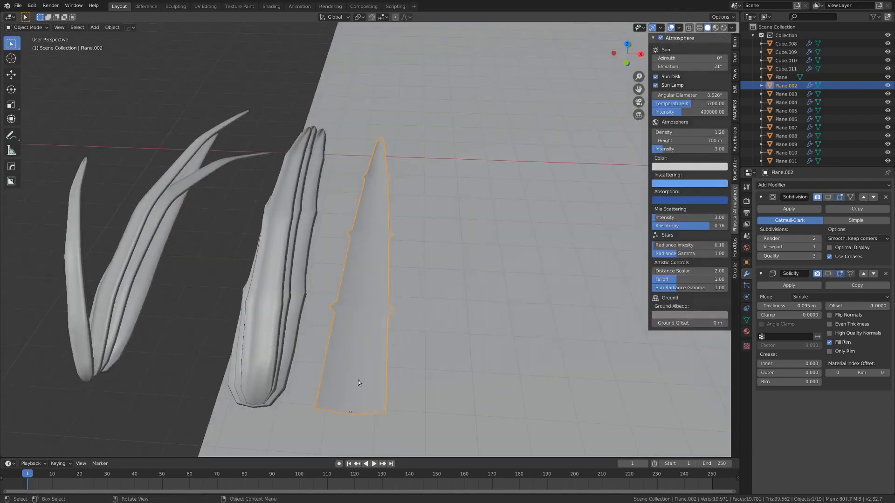
# Step: Open the UV Editing workspace and examine the leaf's UV layout over the aloe photo in combo.png
pyautogui.hotkey('ctrl', 'Tab')
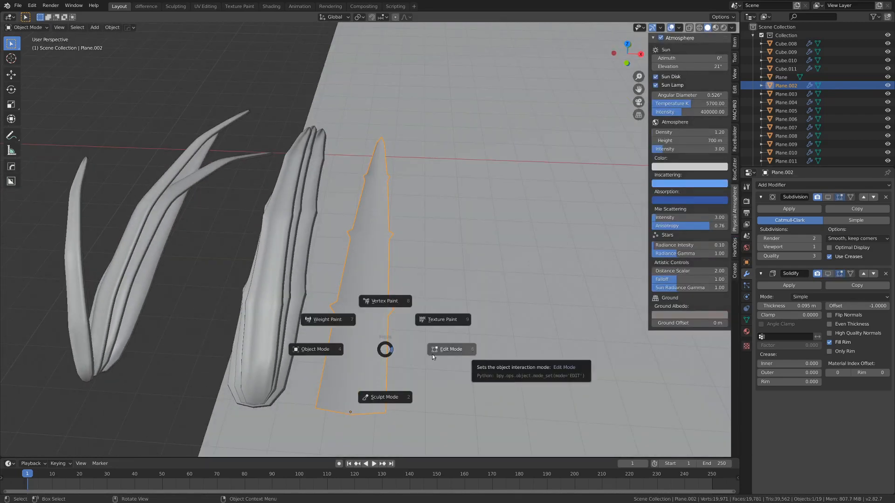
pyautogui.click(385, 349)
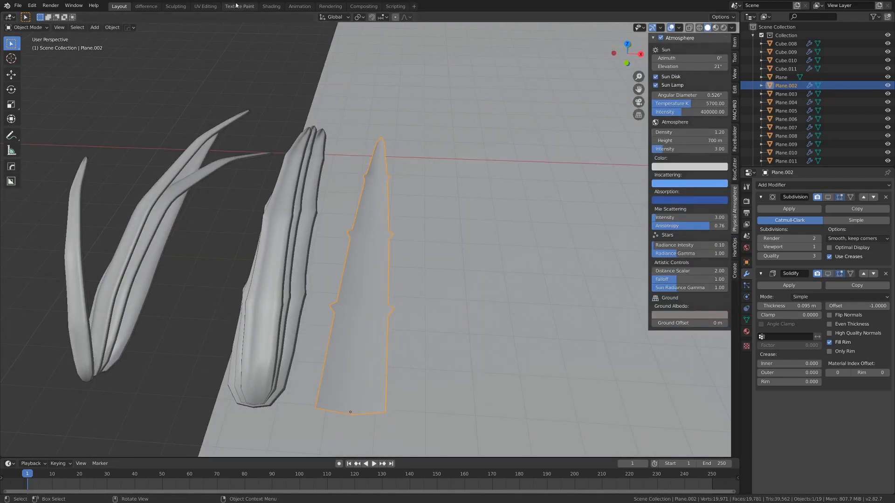
pyautogui.click(206, 8)
pyautogui.scroll(-4, 179, 400)
pyautogui.moveTo(179, 400); pyautogui.dragTo(212, 392, button='middle')
pyautogui.scroll(2, 210, 382)
pyautogui.scroll(-4, 196, 305)
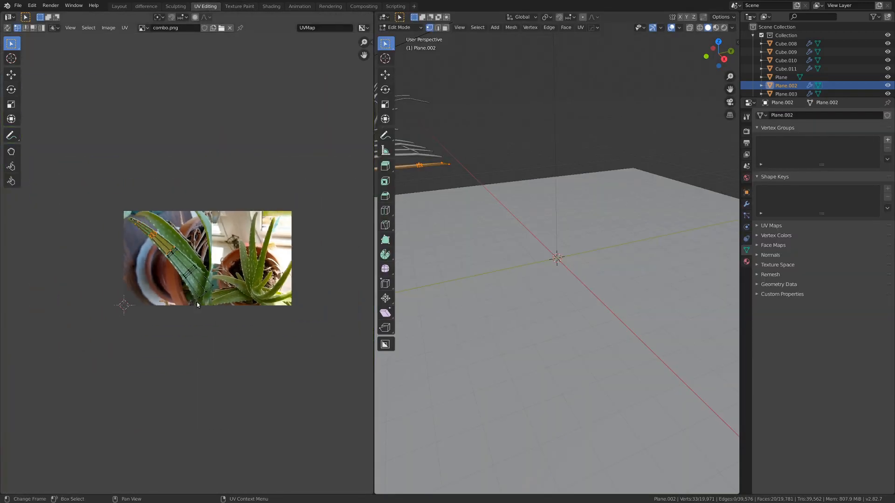
pyautogui.scroll(5, 189, 299)
pyautogui.moveTo(190, 287); pyautogui.dragTo(204, 290, button='middle')
pyautogui.scroll(-1, 211, 290)
pyautogui.press('a')
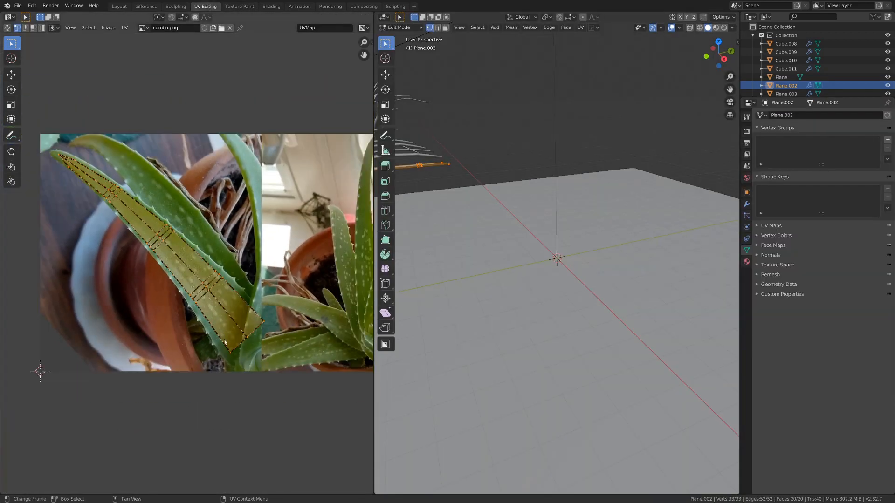
pyautogui.scroll(-2, 252, 345)
# Step: Return to the Layout workspace in Object Mode and re-enable the leaf's Subdivision and Solidify modifiers in the viewport
pyautogui.press('Tab')
pyautogui.click(119, 7)
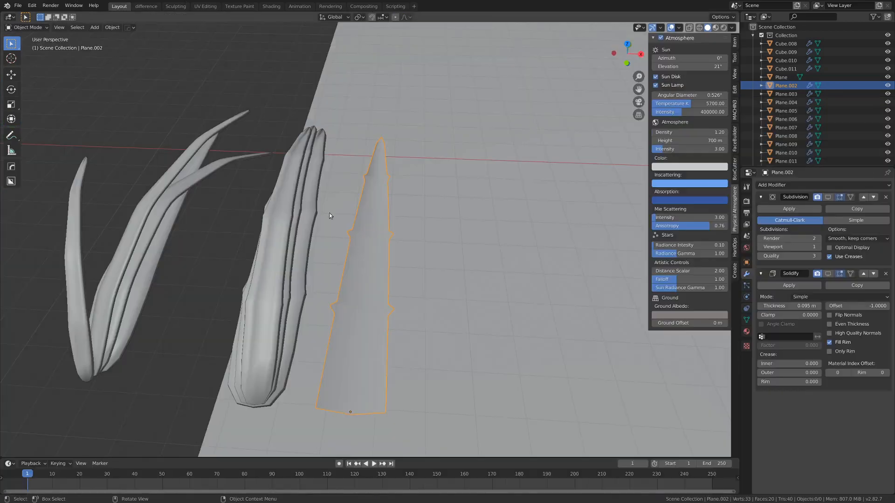
pyautogui.moveTo(444, 302); pyautogui.dragTo(372, 240, button='middle')
pyautogui.click(828, 198)
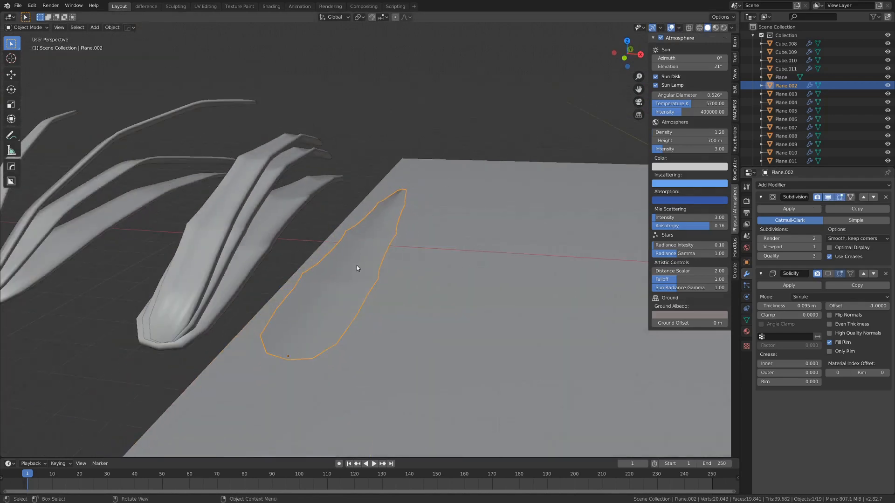
pyautogui.click(827, 274)
# Step: Select the upright leaf cluster Plane.009 and inspect it beside the other leaf pieces from several angles
pyautogui.moveTo(400, 356); pyautogui.dragTo(327, 283, button='middle')
pyautogui.scroll(-6, 339, 241)
pyautogui.moveTo(247, 229); pyautogui.dragTo(234, 263, button='middle')
pyautogui.hotkey('alt', 'a')
pyautogui.click(233, 259)
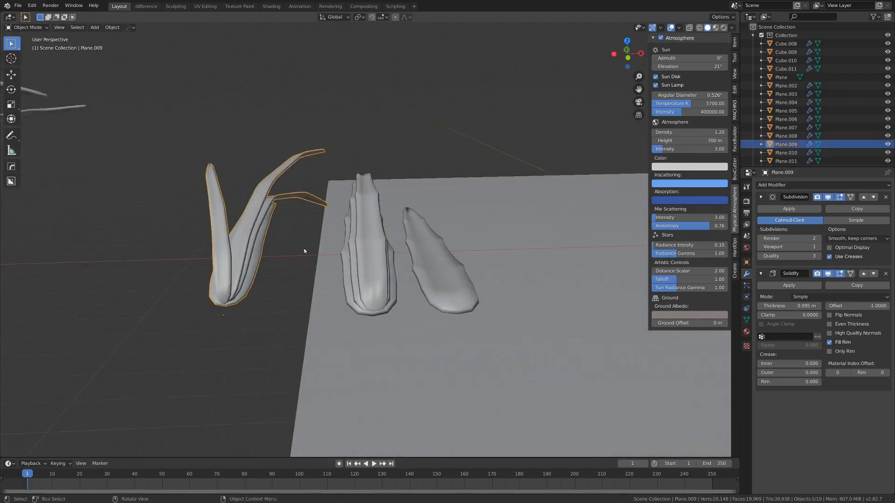
pyautogui.moveTo(304, 251); pyautogui.dragTo(373, 333, button='middle')
pyautogui.moveTo(298, 261); pyautogui.dragTo(395, 299, button='middle')
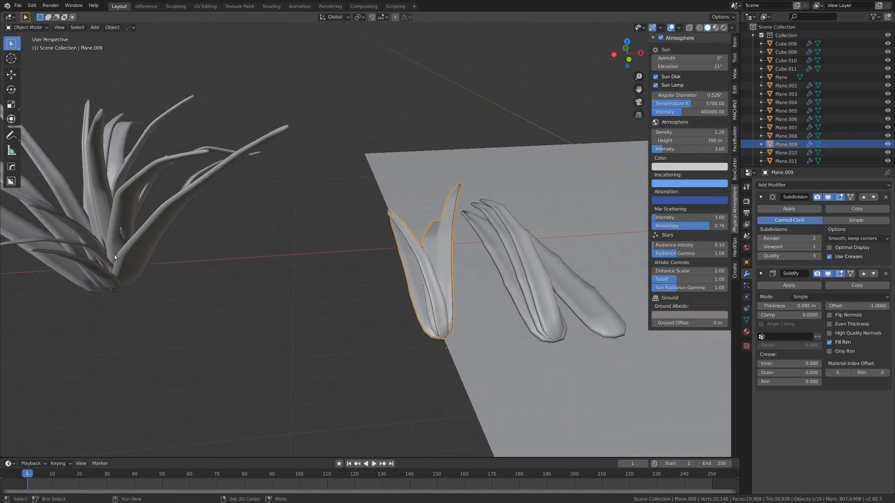
# Step: Inspect the large aloe plant from above and select its individual leaf clusters one after another
pyautogui.keyDown('shift'); pyautogui.moveTo(115, 255); pyautogui.dragTo(390, 312, button='middle'); pyautogui.keyUp('shift')
pyautogui.click(277, 276)
pyautogui.click(390, 308)
pyautogui.click(378, 379)
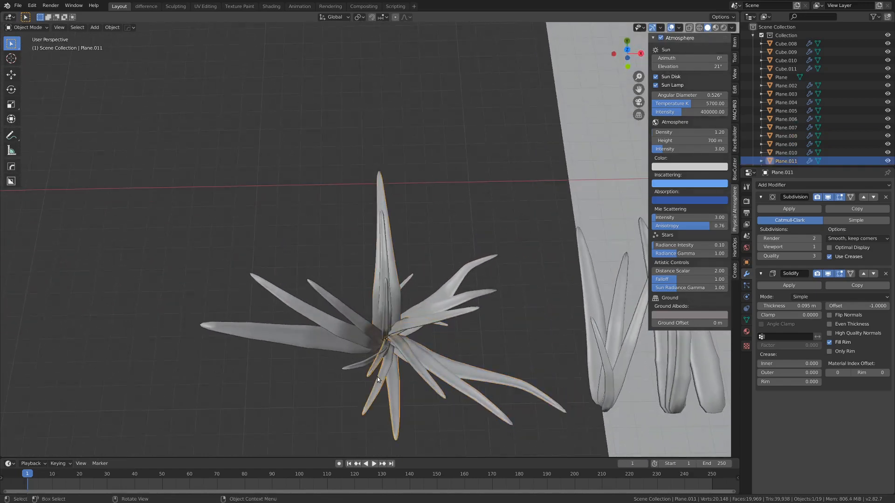
# Step: Select further leaf clusters of the large aloe plant, including Plane.010, inspect it from a lower angle and clear the selection
pyautogui.click(345, 333)
pyautogui.click(415, 313)
pyautogui.moveTo(346, 391); pyautogui.dragTo(339, 330, button='middle')
pyautogui.scroll(1, 338, 331)
pyautogui.click(338, 331)
pyautogui.scroll(-4, 350, 312)
pyautogui.keyDown('shift'); pyautogui.moveTo(295, 288); pyautogui.dragTo(370, 297, button='middle'); pyautogui.keyUp('shift')
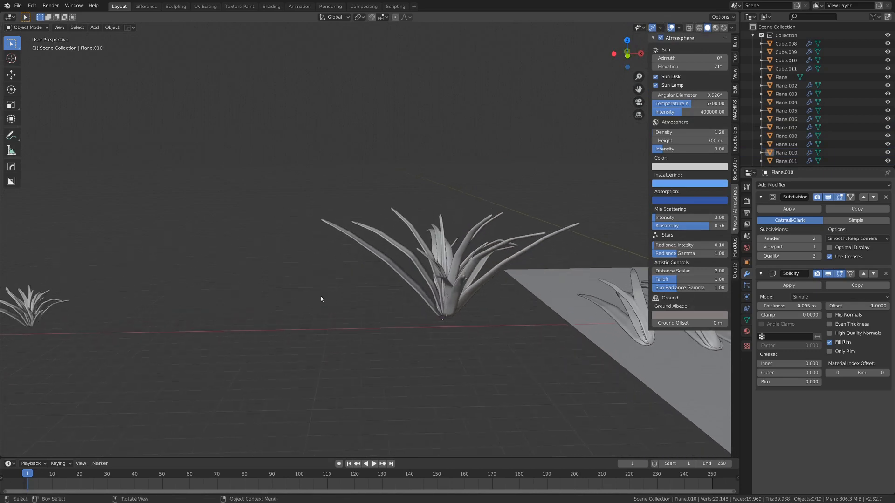
# Step: Examine the three small aloe plants standing in a row beside the large one
pyautogui.scroll(-3, 279, 300)
pyautogui.scroll(3, 248, 295)
pyautogui.keyDown('shift'); pyautogui.moveTo(135, 299); pyautogui.dragTo(373, 288, button='middle'); pyautogui.keyUp('shift')
pyautogui.scroll(5, 280, 310)
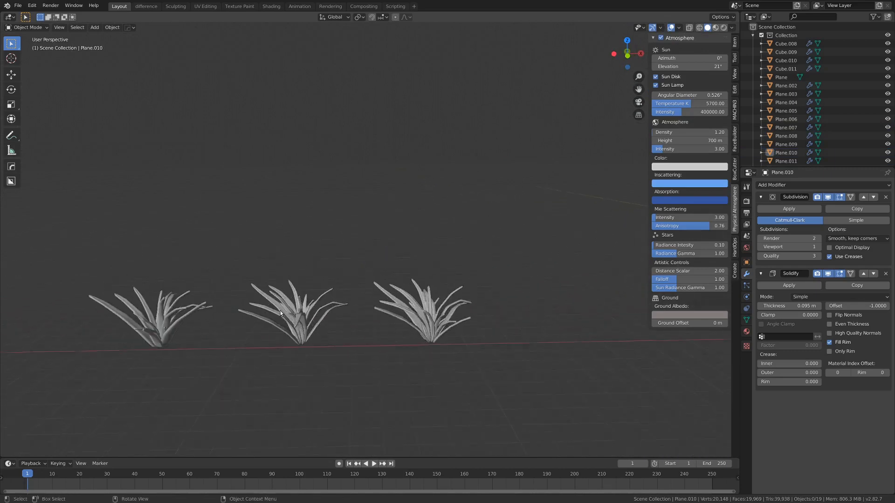
pyautogui.moveTo(266, 277); pyautogui.dragTo(305, 275, button='middle')
pyautogui.moveTo(305, 274); pyautogui.dragTo(309, 274, button='middle')
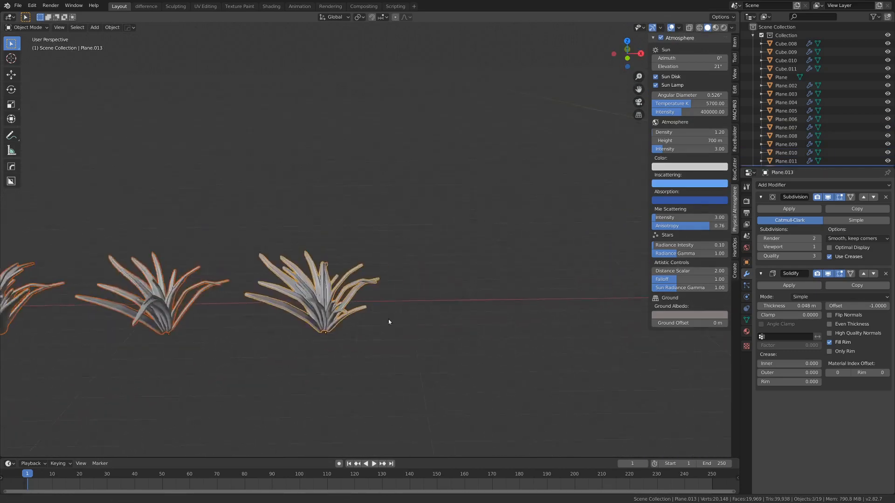
# Step: Compare the three small aloe plants with the large aloe and the separate leaf pieces from several angles
pyautogui.keyDown('shift'); pyautogui.moveTo(388, 319); pyautogui.dragTo(647, 310, button='middle'); pyautogui.keyUp('shift')
pyautogui.scroll(-4, 442, 332)
pyautogui.scroll(-3, 442, 333)
pyautogui.moveTo(457, 310); pyautogui.dragTo(552, 325, button='middle')
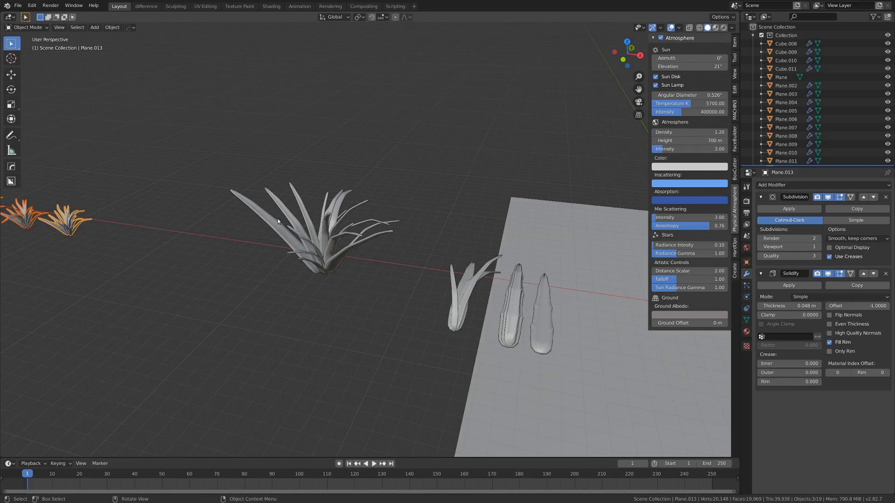
pyautogui.moveTo(279, 222); pyautogui.dragTo(393, 257, button='middle')
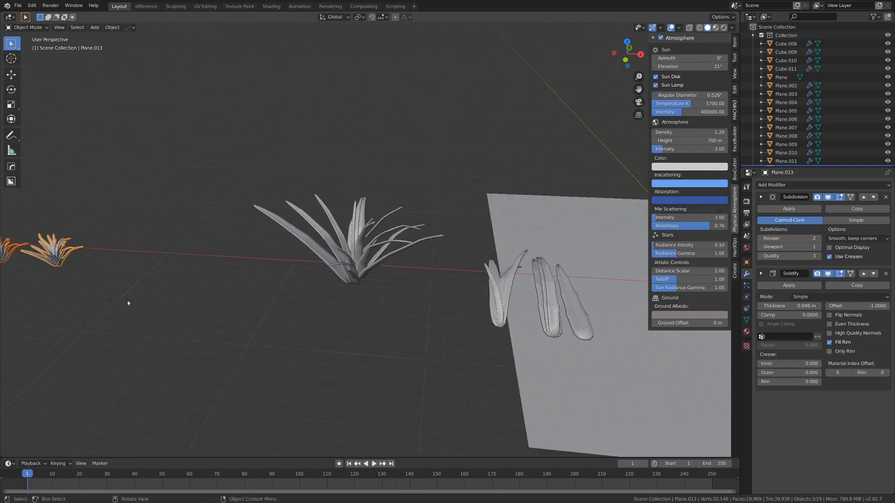
pyautogui.keyDown('shift'); pyautogui.moveTo(107, 293); pyautogui.dragTo(515, 273, button='middle'); pyautogui.keyUp('shift')
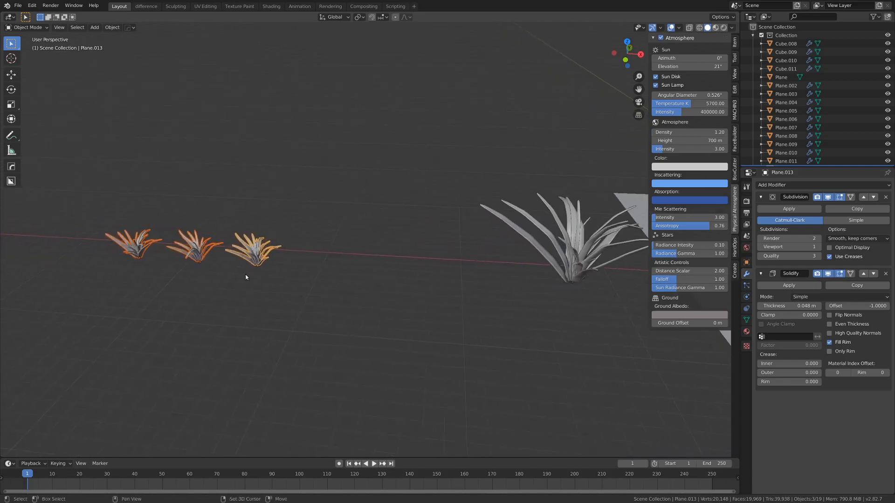
pyautogui.moveTo(245, 277); pyautogui.dragTo(143, 271, button='middle')
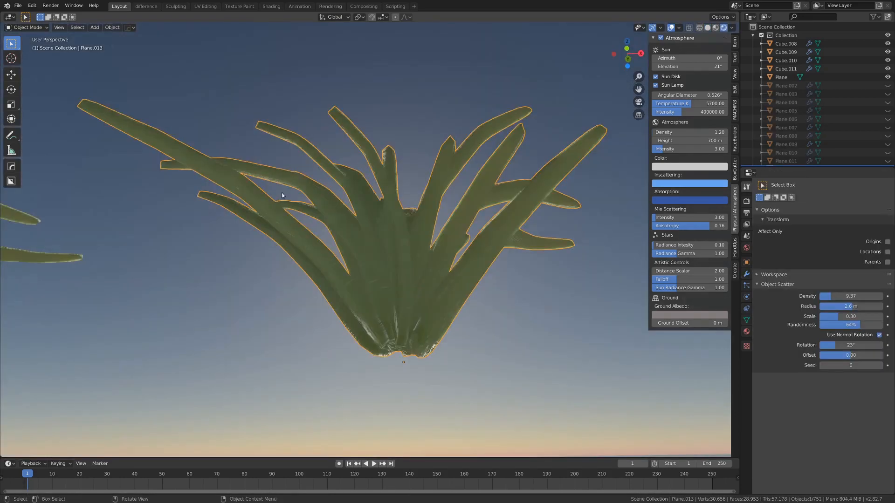
# Step: Open the Shading workspace, focus on the aloe Plane.013 and examine the nodes of its aloe material
pyautogui.moveTo(282, 192)
pyautogui.mouseDown(button='middle')
pyautogui.moveTo(407, 240)
pyautogui.moveTo(391, 264)
pyautogui.moveTo(349, 261)
pyautogui.moveTo(395, 257)
pyautogui.moveTo(389, 268)
pyautogui.moveTo(348, 238)
pyautogui.mouseUp(button='middle')
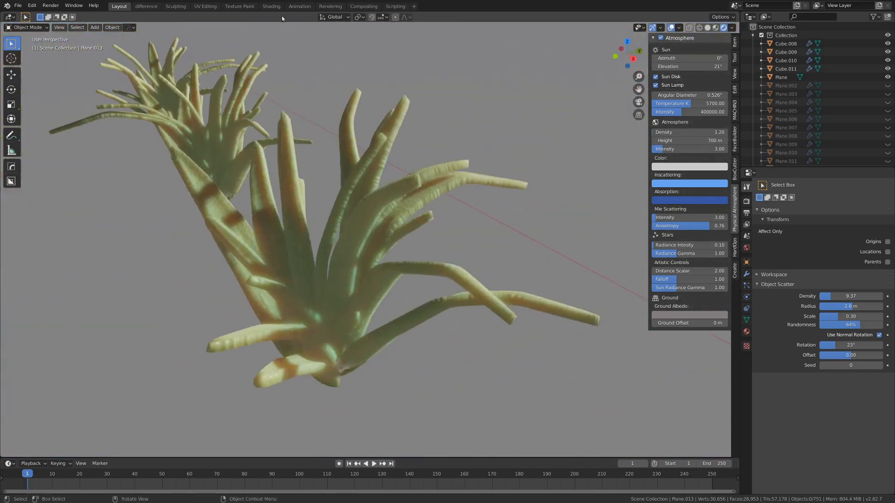
pyautogui.click(271, 6)
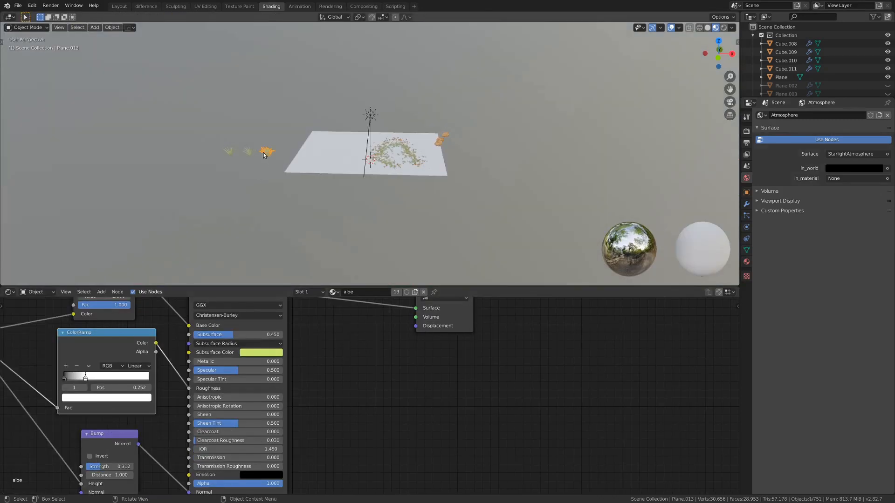
pyautogui.press('KP_Decimal')
pyautogui.moveTo(263, 152); pyautogui.dragTo(360, 160, button='middle')
pyautogui.scroll(-7, 287, 326)
pyautogui.moveTo(261, 345); pyautogui.dragTo(419, 333, button='middle')
pyautogui.scroll(6, 317, 333)
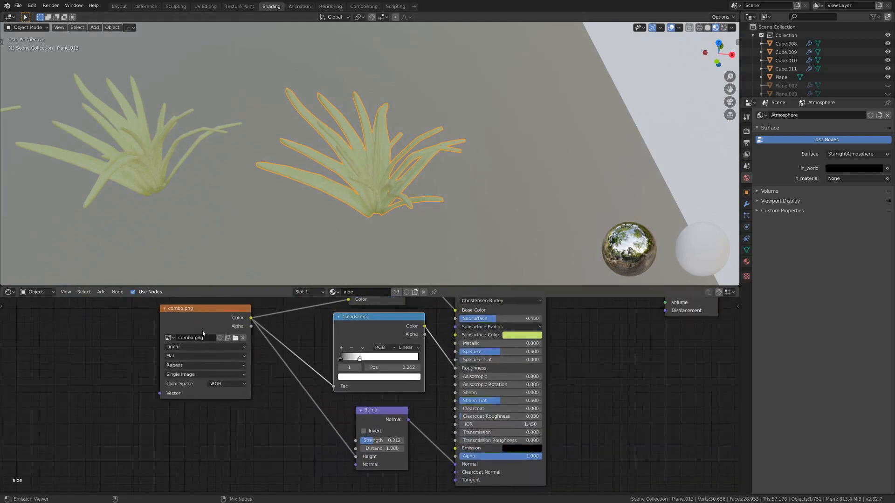
# Step: Preview the combo.png texture alone on the aloe leaves, inspect it up close and restore the Principled BSDF output
pyautogui.keyDown('ctrl'); pyautogui.keyDown('shift'); pyautogui.click(203, 310); pyautogui.keyUp('shift'); pyautogui.keyUp('ctrl')
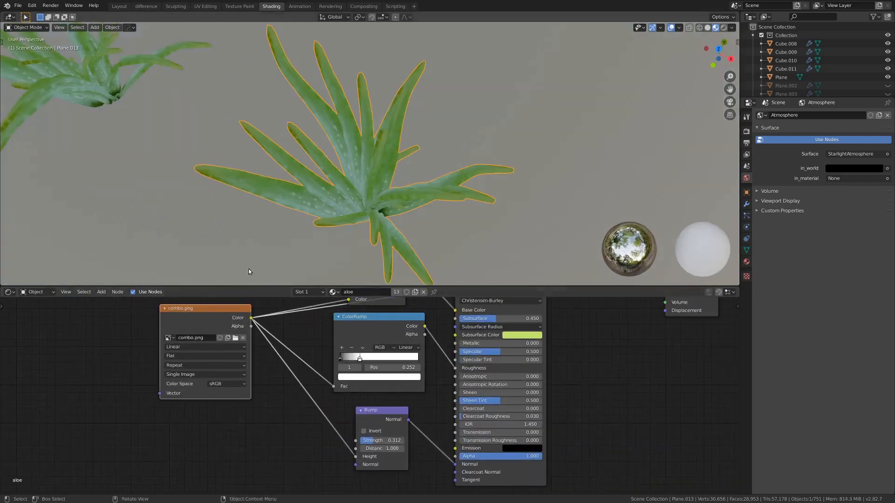
pyautogui.scroll(3, 327, 201)
pyautogui.moveTo(336, 195); pyautogui.dragTo(346, 166, button='middle')
pyautogui.scroll(-2, 350, 399)
pyautogui.moveTo(349, 399); pyautogui.dragTo(315, 437, button='middle')
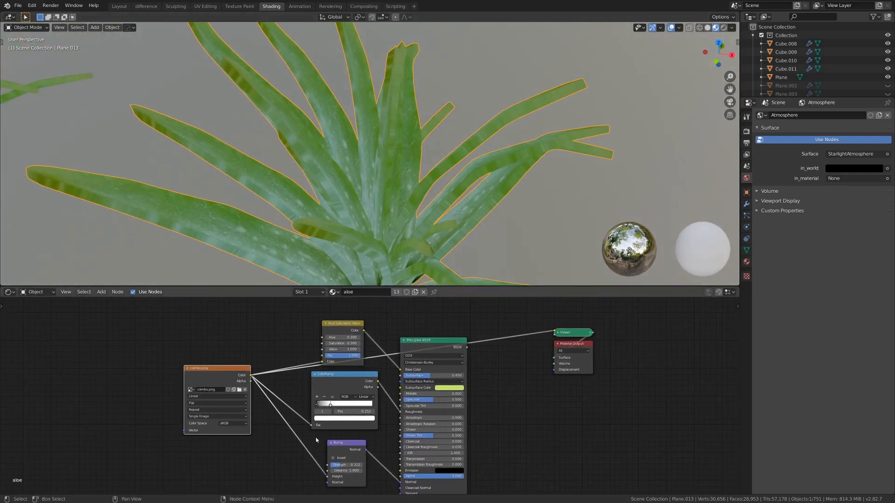
pyautogui.keyDown('ctrl'); pyautogui.keyDown('shift'); pyautogui.click(411, 371); pyautogui.keyUp('shift'); pyautogui.keyUp('ctrl')
pyautogui.scroll(2, 354, 396)
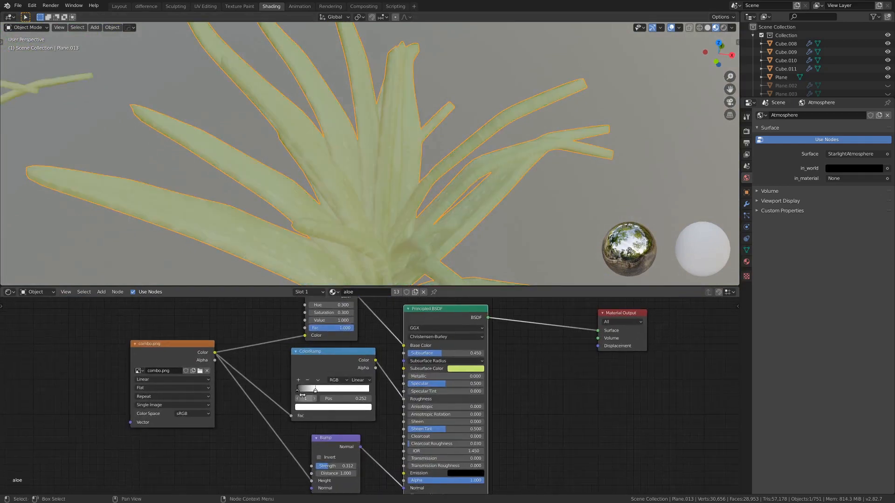
# Step: Preview the Hue Saturation Value node's output on the aloe and reconnect the Principled BSDF to the Material Output
pyautogui.moveTo(334, 356); pyautogui.dragTo(309, 404, button='middle')
pyautogui.scroll(1, 309, 404)
pyautogui.moveTo(302, 331); pyautogui.dragTo(305, 327)
pyautogui.keyDown('ctrl'); pyautogui.keyDown('shift'); pyautogui.click(306, 329); pyautogui.keyUp('shift'); pyautogui.keyUp('ctrl')
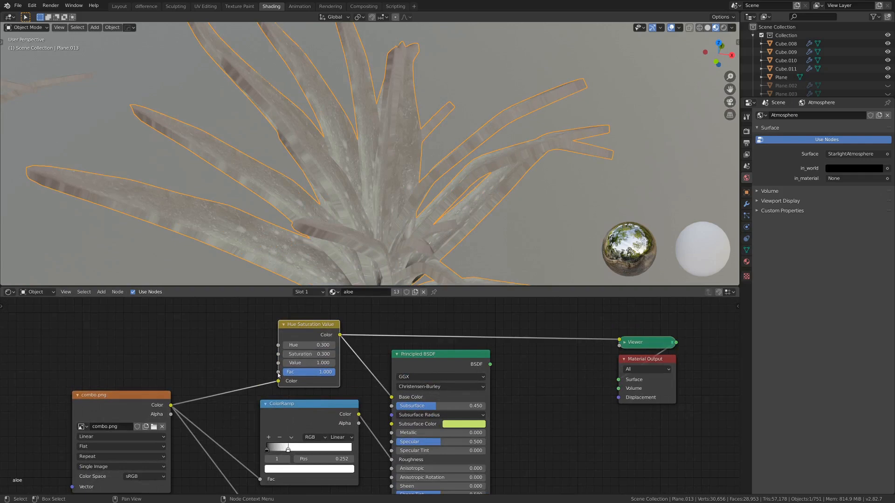
pyautogui.keyDown('ctrl'); pyautogui.keyDown('shift'); pyautogui.click(450, 357); pyautogui.keyUp('shift'); pyautogui.keyUp('ctrl')
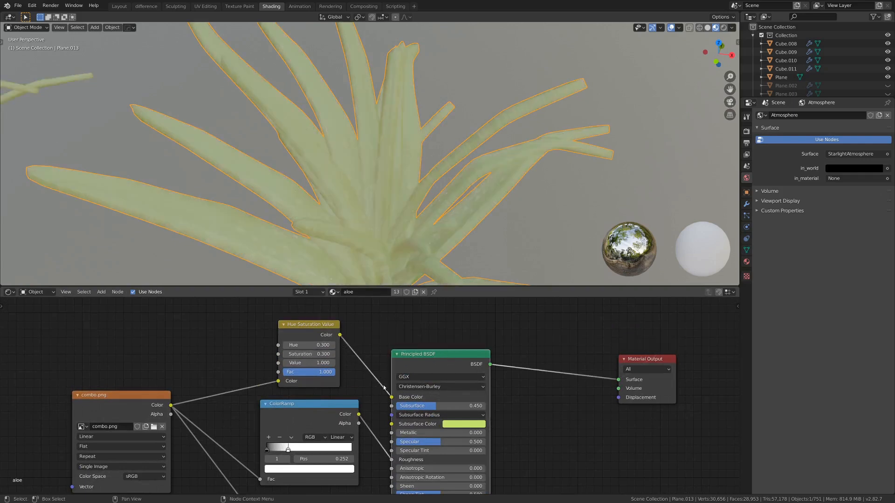
pyautogui.moveTo(412, 368); pyautogui.dragTo(431, 362)
# Step: Preview the ColorRamp that drives the roughness on the aloe and restore the Principled BSDF output
pyautogui.moveTo(405, 385); pyautogui.dragTo(395, 329, button='middle')
pyautogui.scroll(-1, 395, 329)
pyautogui.moveTo(123, 349)
pyautogui.mouseDown()
pyautogui.moveTo(94, 347)
pyautogui.moveTo(116, 344)
pyautogui.mouseUp()
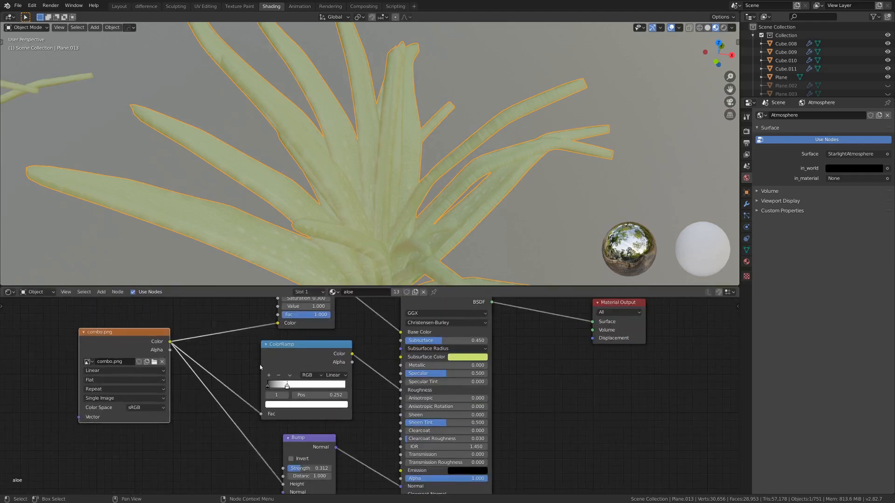
pyautogui.moveTo(286, 358)
pyautogui.mouseDown()
pyautogui.moveTo(275, 365)
pyautogui.moveTo(292, 351)
pyautogui.mouseUp()
pyautogui.keyDown('ctrl'); pyautogui.keyDown('shift'); pyautogui.click(303, 348); pyautogui.keyUp('shift'); pyautogui.keyUp('ctrl')
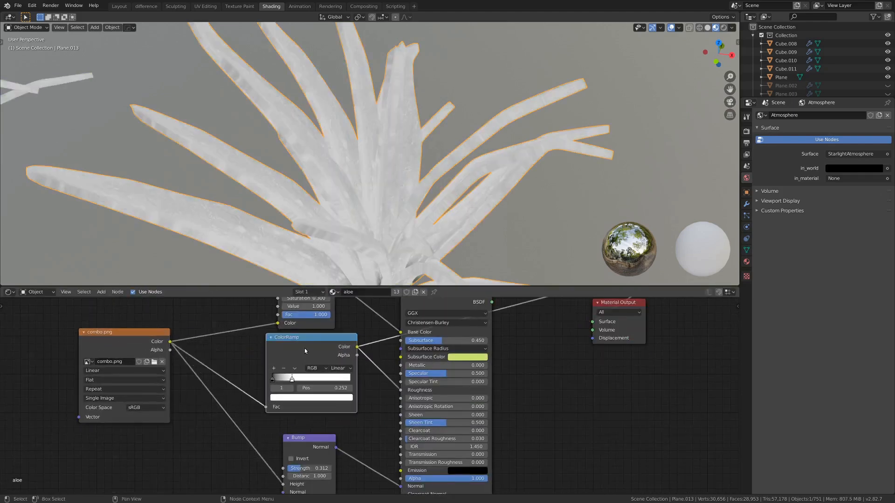
pyautogui.scroll(2, 347, 406)
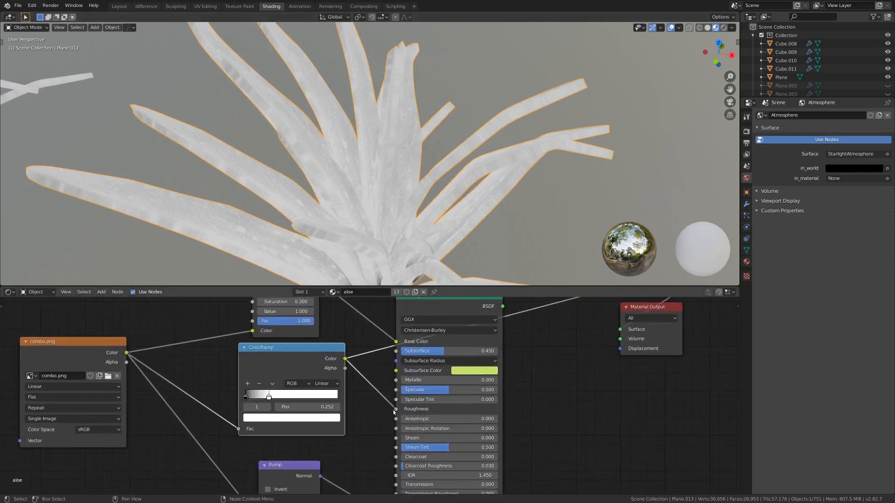
pyautogui.scroll(-3, 394, 412)
pyautogui.keyDown('ctrl'); pyautogui.keyDown('shift'); pyautogui.click(430, 337); pyautogui.keyUp('shift'); pyautogui.keyUp('ctrl')
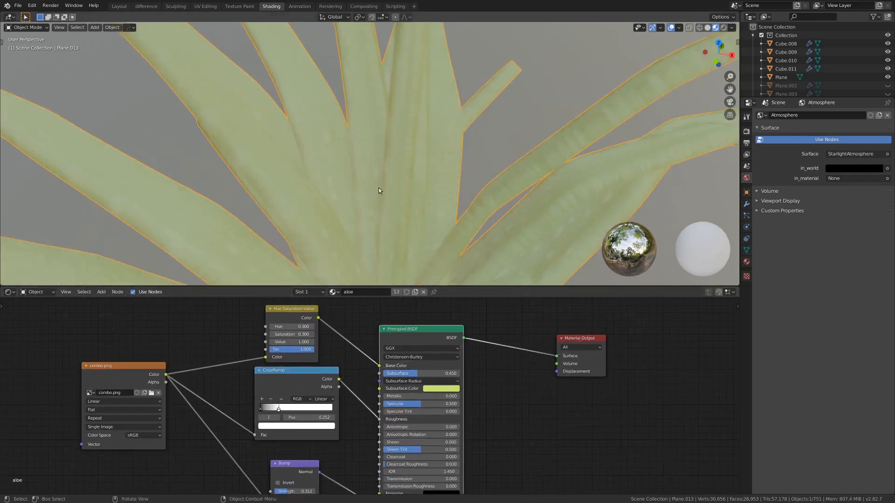
# Step: Inspect the aloe's leaf surface and the Bump node, nudging the node aside in the material graph
pyautogui.moveTo(379, 188); pyautogui.dragTo(395, 195, button='middle')
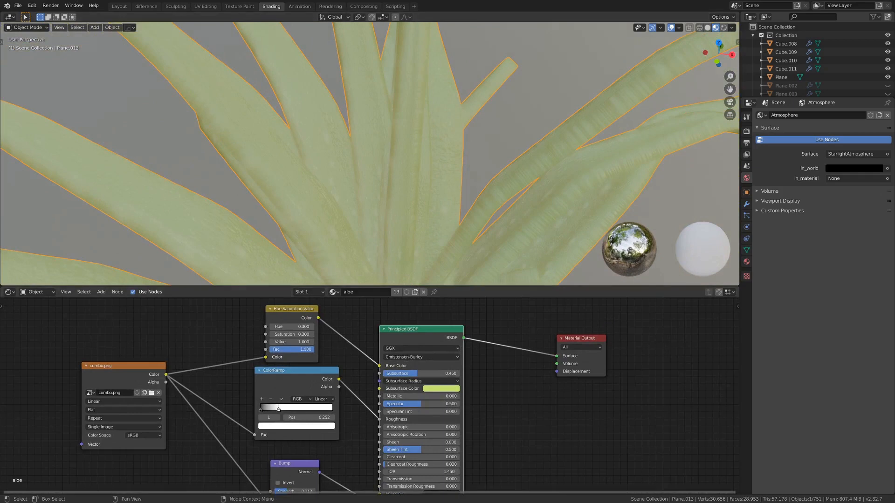
pyautogui.moveTo(288, 441); pyautogui.dragTo(292, 383, button='middle')
pyautogui.scroll(2, 292, 383)
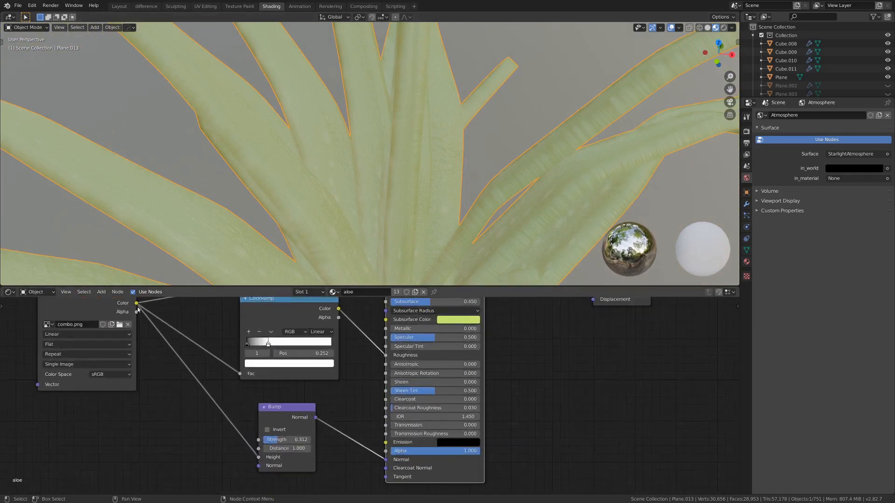
pyautogui.moveTo(283, 415); pyautogui.dragTo(269, 423)
pyautogui.scroll(-3, 435, 466)
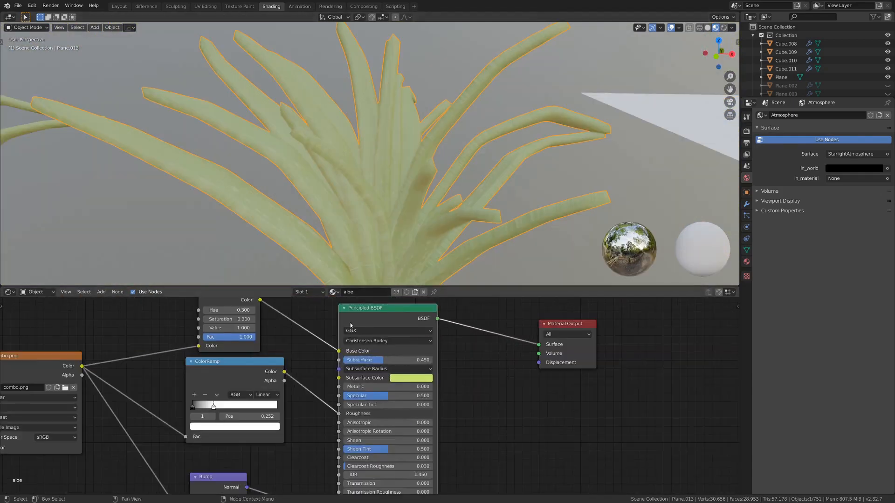
# Step: Set the Principled BSDF's Subsurface to 0.000 and inspect the aloe leaves without subsurface scattering
pyautogui.moveTo(375, 379); pyautogui.dragTo(363, 367, button='middle')
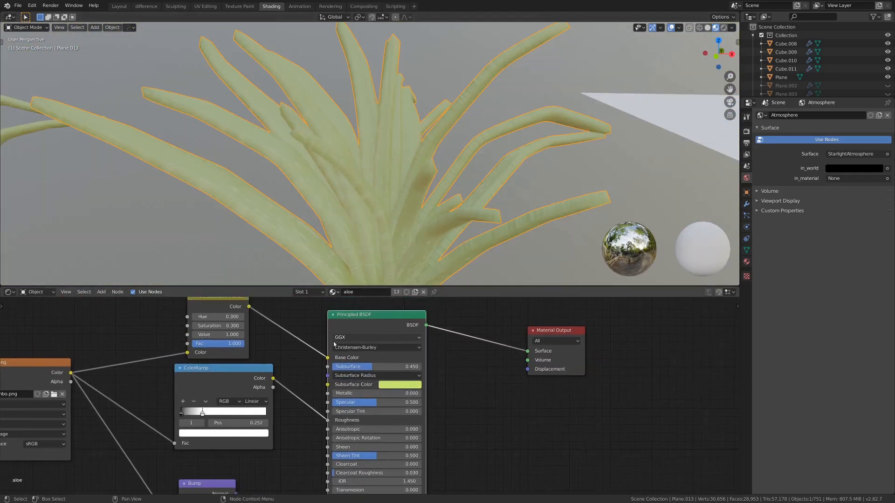
pyautogui.scroll(1, 363, 367)
pyautogui.scroll(3, 362, 368)
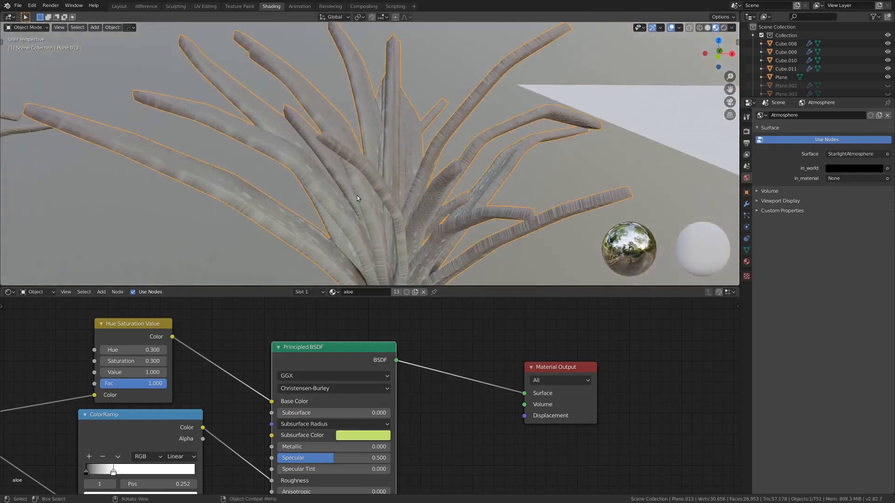
pyautogui.moveTo(357, 195); pyautogui.dragTo(351, 198, button='middle')
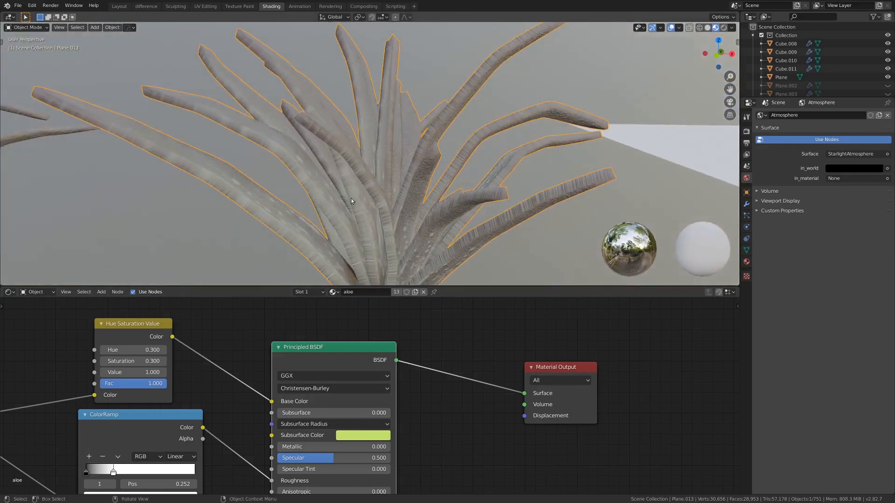
# Step: Raise the Principled BSDF's Subsurface to 0.244, inspect the aloe leaves up close and adjust the Subsurface again
pyautogui.moveTo(326, 412); pyautogui.dragTo(340, 413)
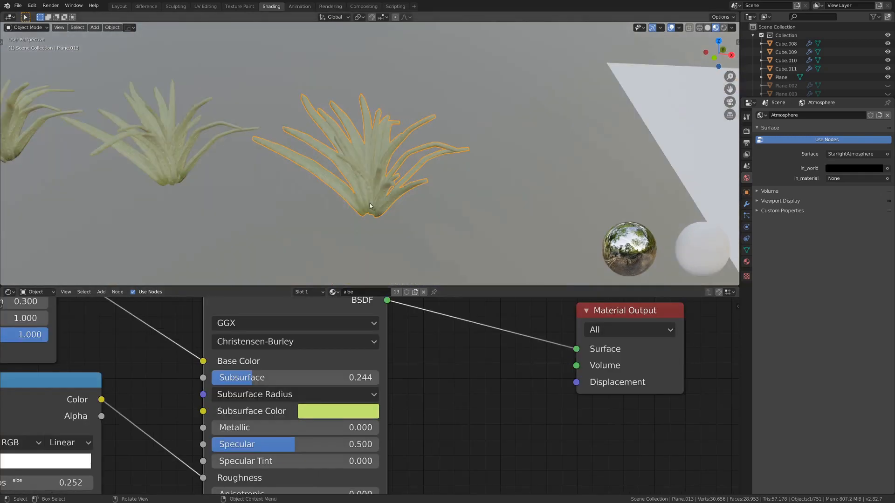
pyautogui.moveTo(370, 203); pyautogui.dragTo(370, 185, button='middle')
pyautogui.scroll(2, 370, 185)
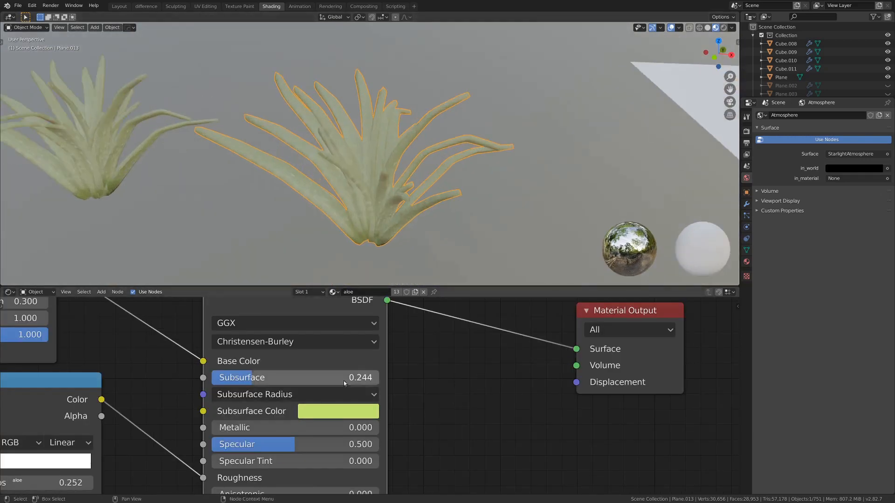
pyautogui.scroll(3, 348, 122)
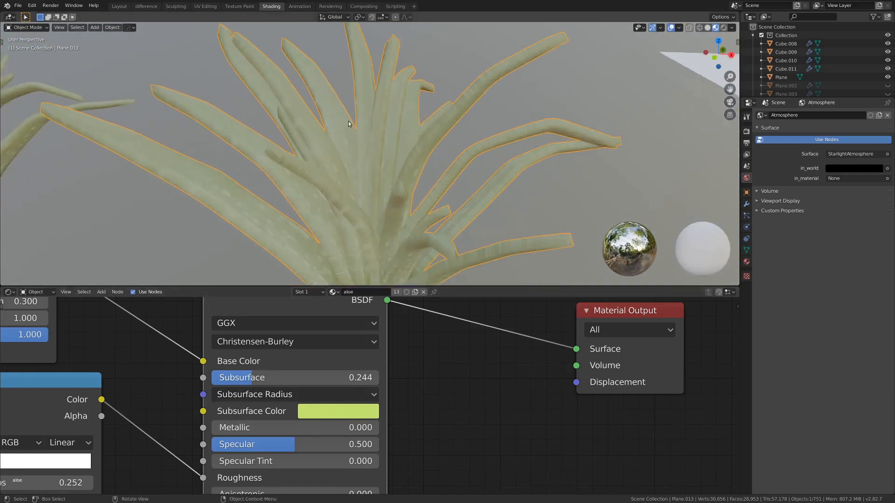
pyautogui.scroll(4, 304, 252)
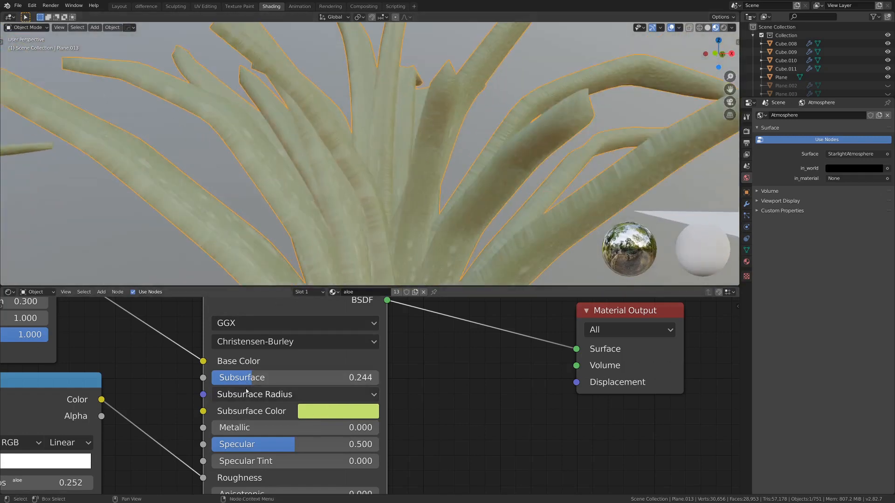
pyautogui.moveTo(289, 377)
pyautogui.mouseDown()
pyautogui.moveTo(315, 377)
pyautogui.moveTo(248, 377)
pyautogui.moveTo(409, 377)
pyautogui.moveTo(302, 377)
pyautogui.mouseUp()
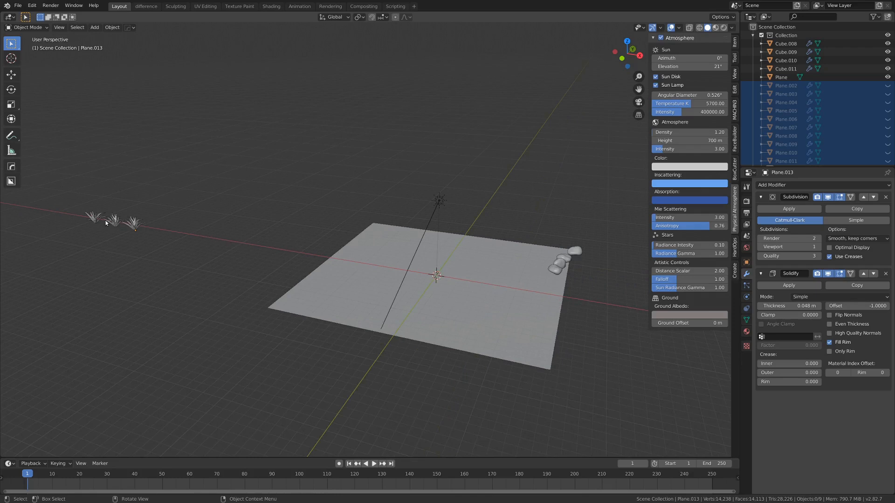
# Step: Select the three small aloe plants in the Layout workspace and examine the ground plane and rocks from several angles
pyautogui.click(106, 223)
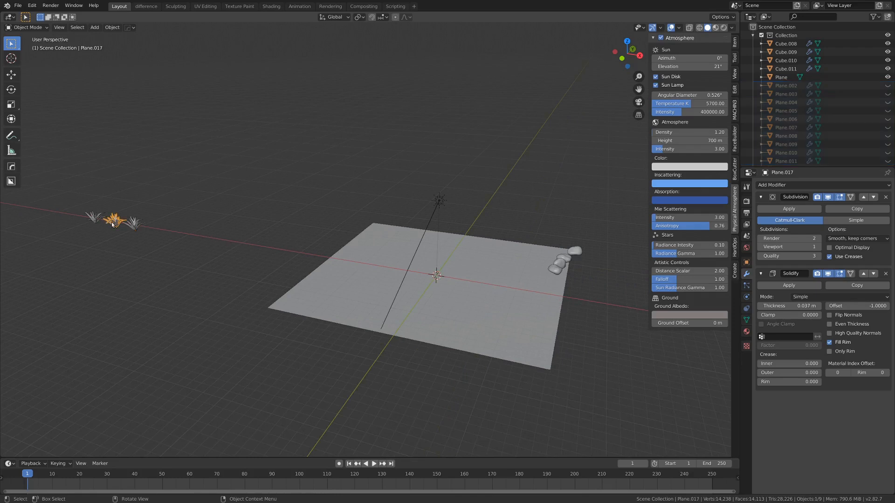
pyautogui.keyDown('shift'); pyautogui.click(88, 212); pyautogui.keyUp('shift')
pyautogui.keyDown('shift'); pyautogui.click(136, 223); pyautogui.keyUp('shift')
pyautogui.moveTo(506, 292)
pyautogui.mouseDown(button='middle')
pyautogui.moveTo(514, 286)
pyautogui.moveTo(503, 285)
pyautogui.mouseUp(button='middle')
pyautogui.moveTo(393, 241); pyautogui.dragTo(517, 248, button='middle')
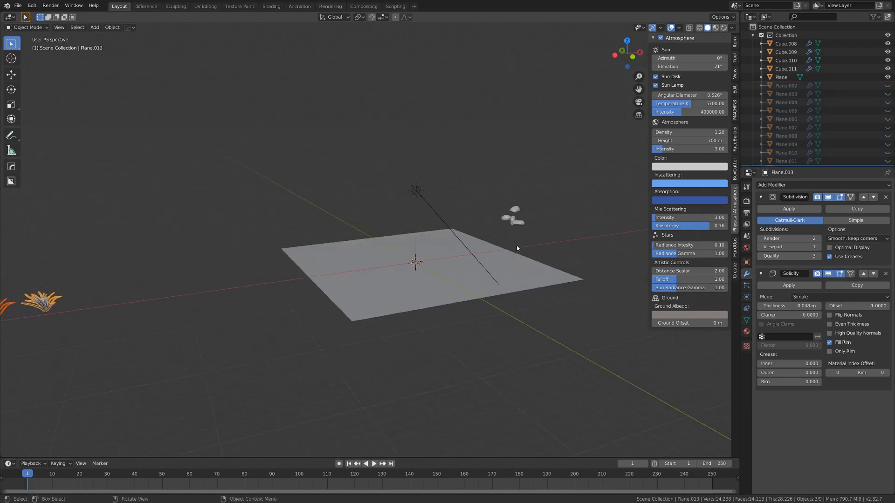
pyautogui.moveTo(496, 216); pyautogui.dragTo(471, 249, button='middle')
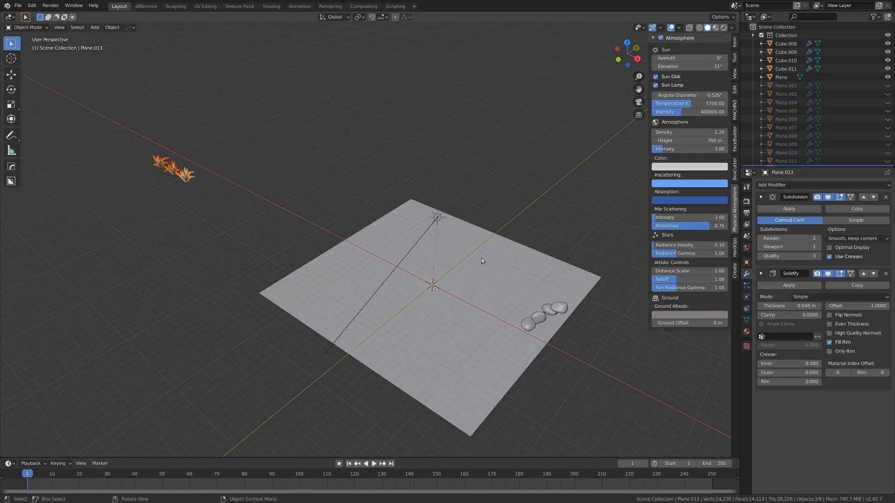
pyautogui.moveTo(482, 259); pyautogui.dragTo(501, 243, button='middle')
pyautogui.scroll(-2, 501, 243)
# Step: Select the three small aloe plants, move them closer to the ground plane's edge and clear the selection
pyautogui.click(419, 261)
pyautogui.click(134, 231)
pyautogui.moveTo(126, 234); pyautogui.dragTo(247, 302)
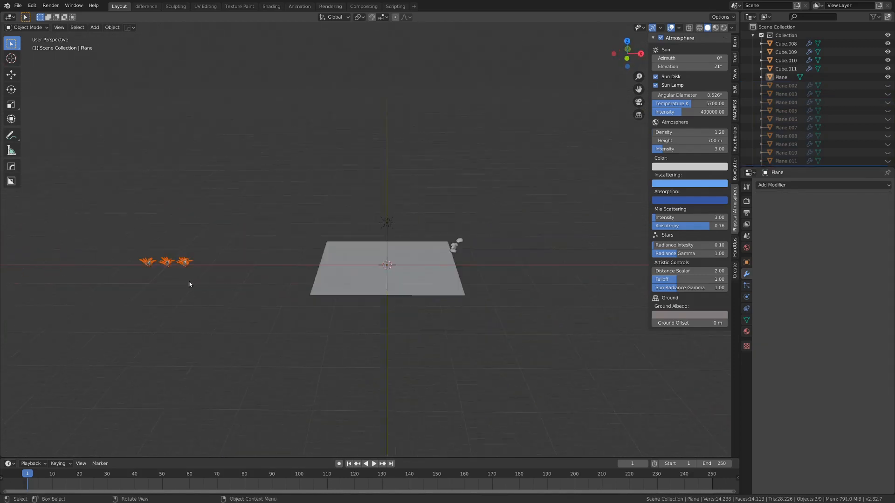
pyautogui.press('g')
pyautogui.click(308, 280)
pyautogui.scroll(4, 309, 280)
pyautogui.moveTo(391, 300); pyautogui.dragTo(411, 292, button='middle')
pyautogui.hotkey('alt', 'a')
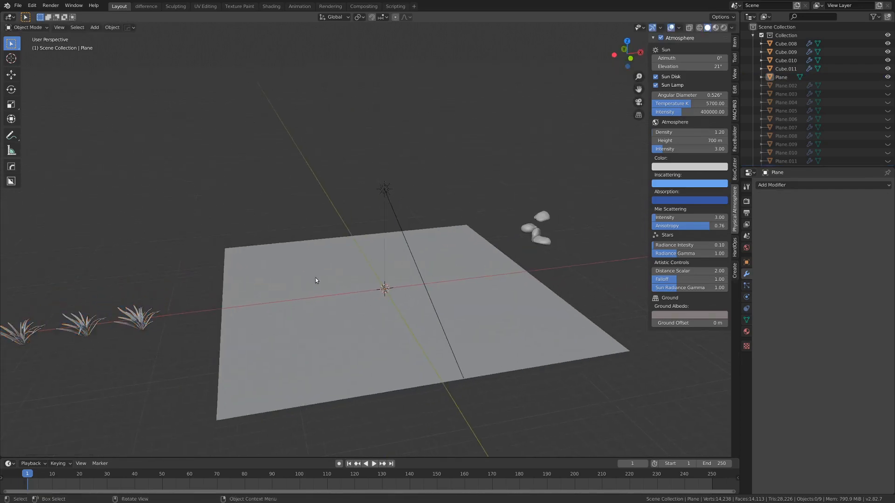
# Step: Search the add-on preferences for "scat", review the details of the Scatter Objects add-on and close the preferences
pyautogui.click(32, 6)
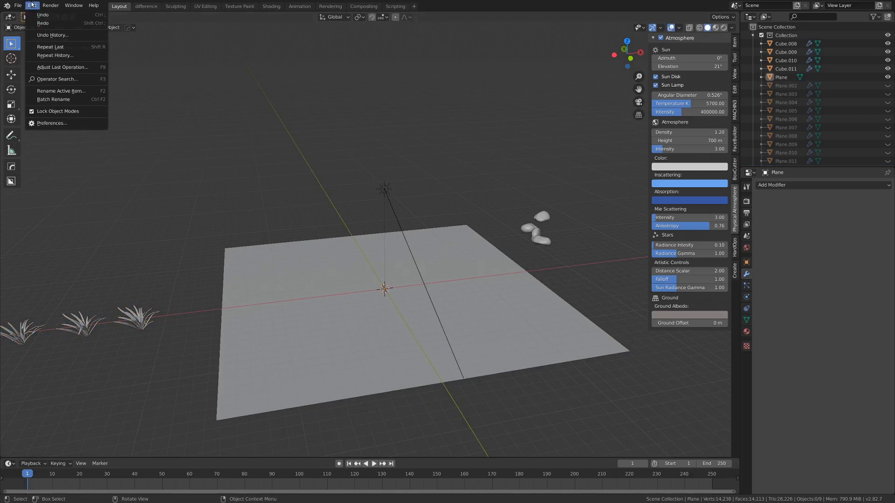
pyautogui.click(52, 123)
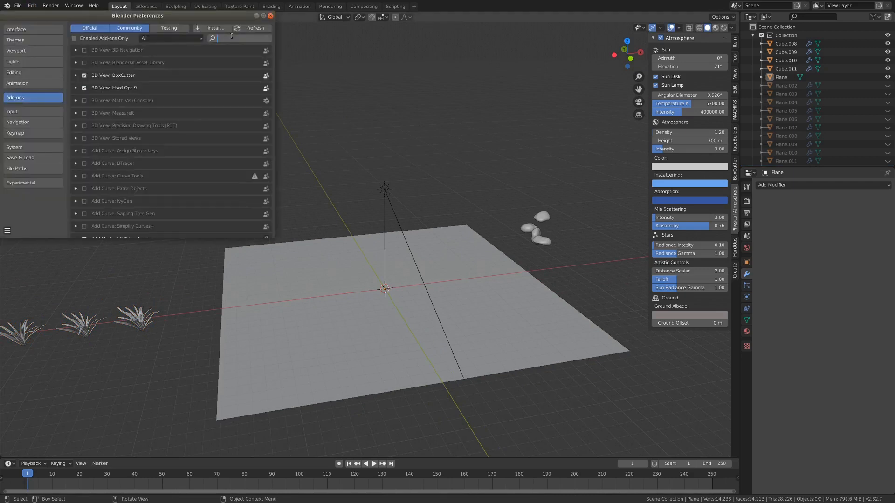
pyautogui.write('scat')
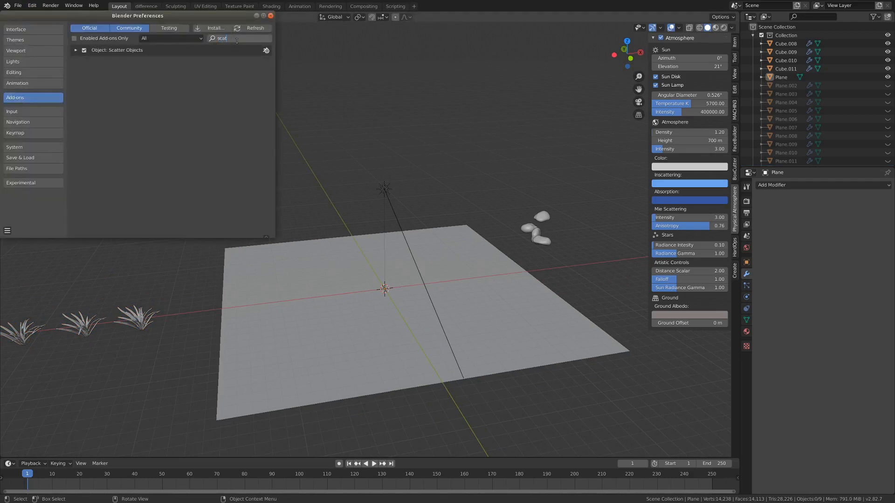
pyautogui.click(77, 50)
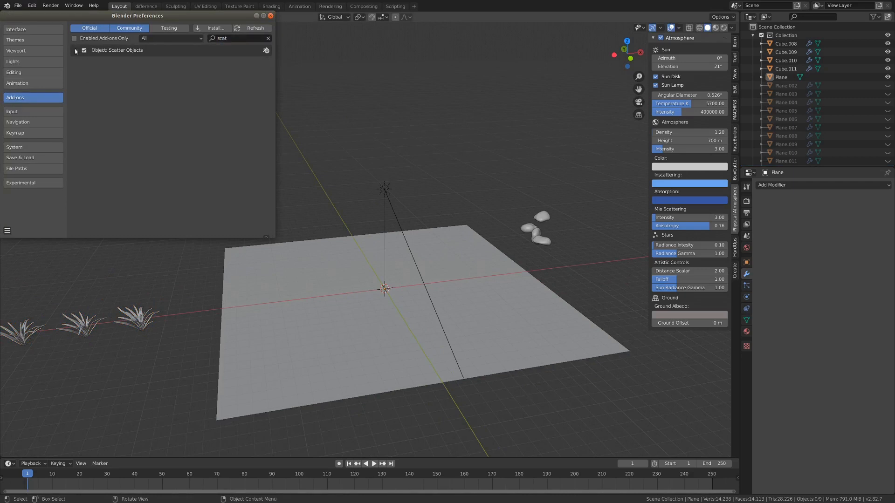
pyautogui.click(76, 50)
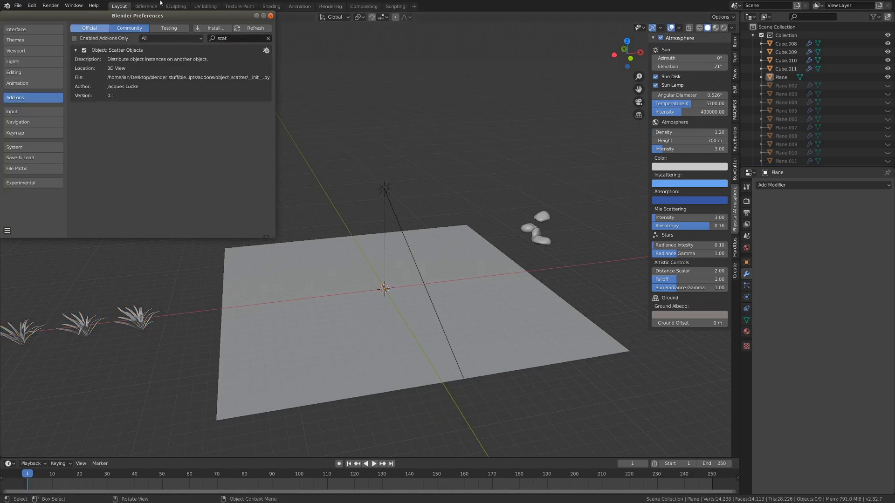
pyautogui.moveTo(175, 16); pyautogui.dragTo(252, 67)
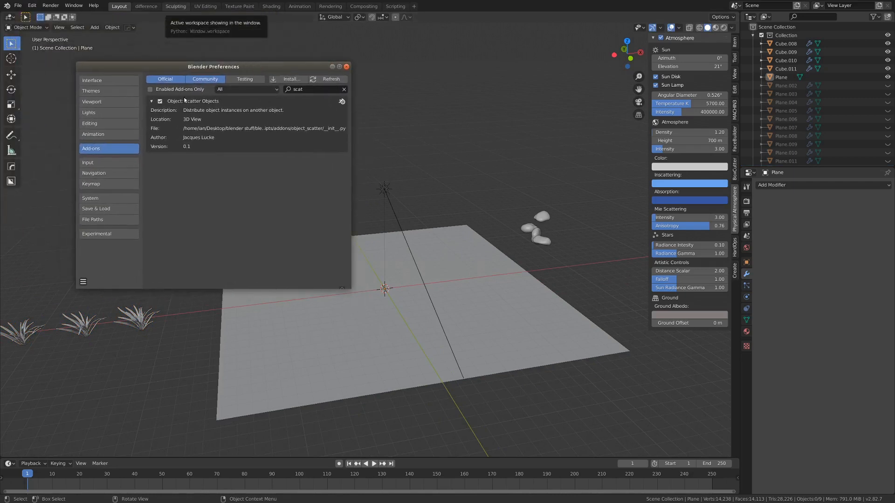
pyautogui.click(346, 67)
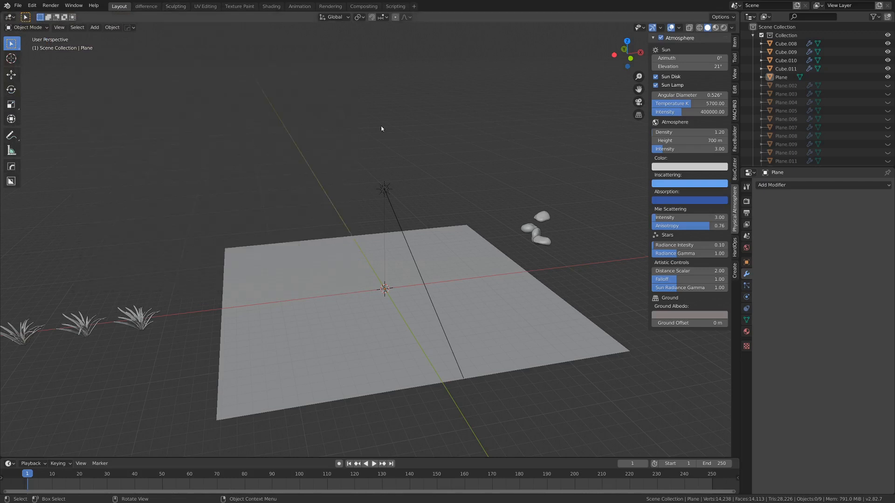
pyautogui.scroll(2, 466, 261)
pyautogui.moveTo(494, 290); pyautogui.dragTo(477, 293, button='middle')
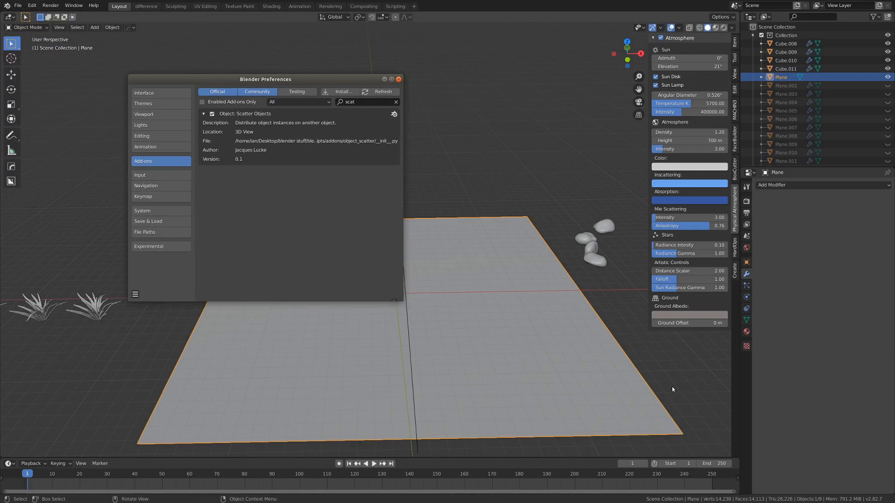
pyautogui.click(398, 79)
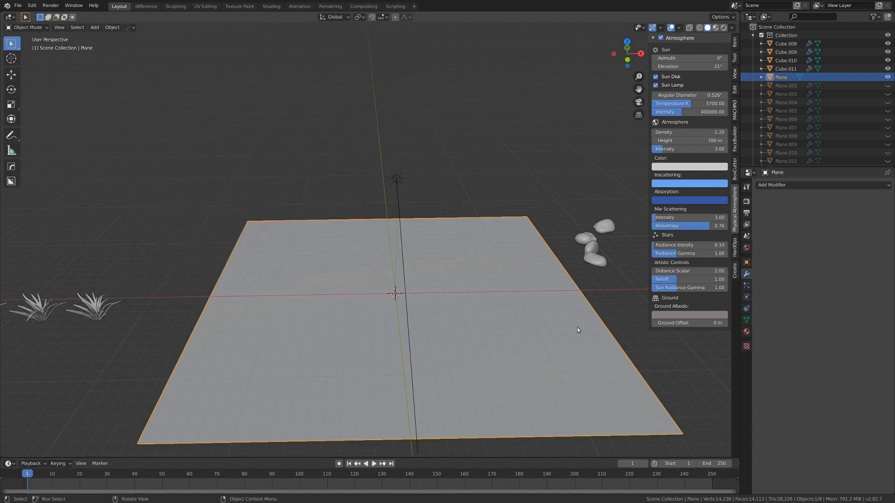
# Step: Select the four rocks with the ground plane as active object and paint an S-shaped path across the plane with Scatter Objects
pyautogui.moveTo(466, 278); pyautogui.dragTo(423, 256, button='middle')
pyautogui.scroll(-2, 424, 258)
pyautogui.moveTo(498, 172); pyautogui.dragTo(512, 220)
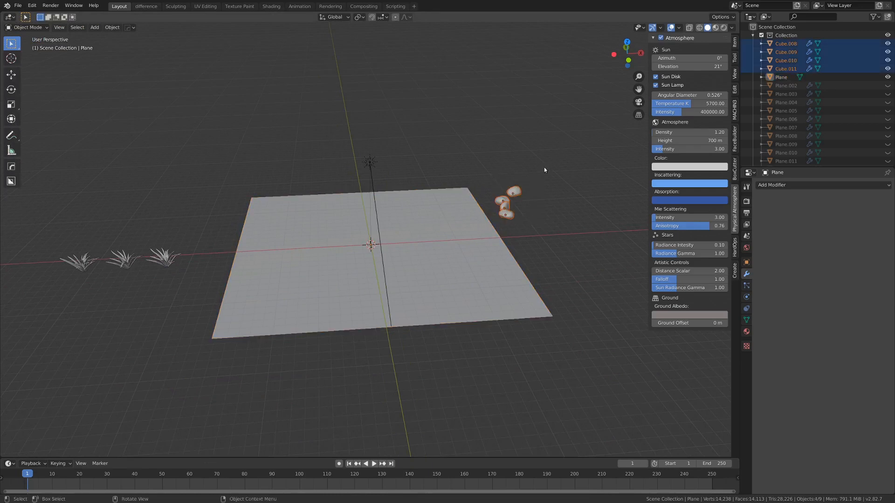
pyautogui.scroll(1, 459, 298)
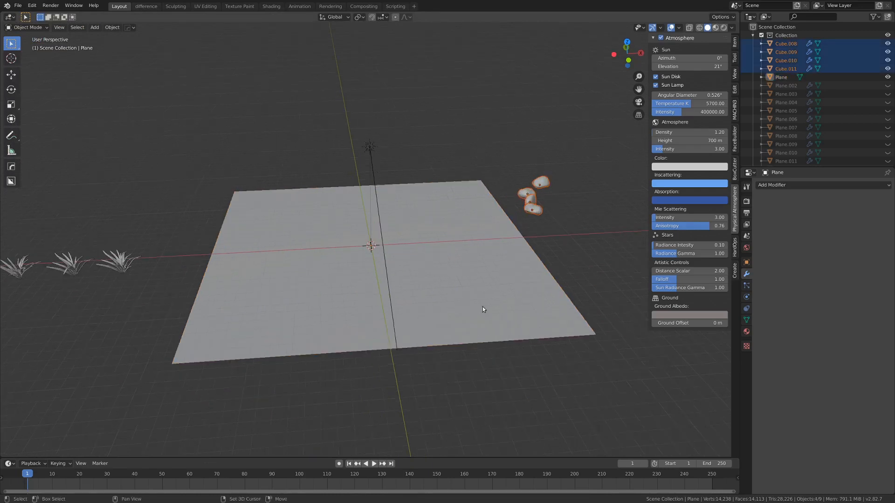
pyautogui.keyDown('shift'); pyautogui.click(535, 302); pyautogui.keyUp('shift')
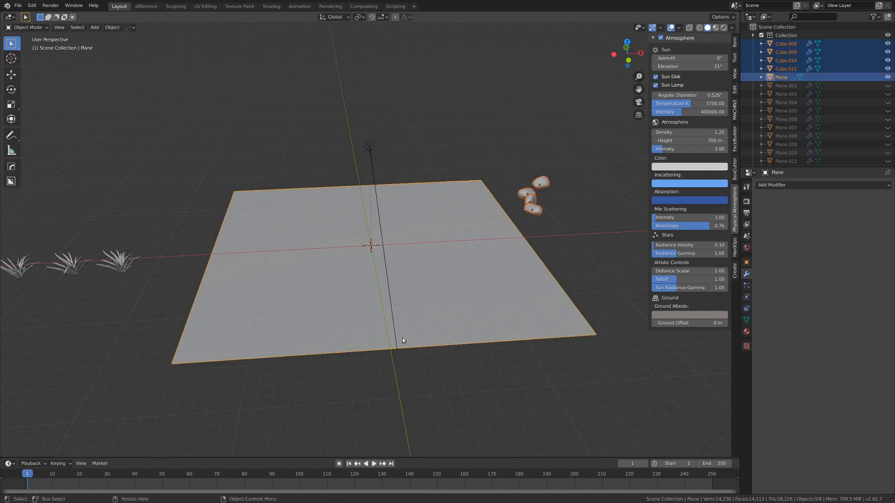
pyautogui.press('F3')
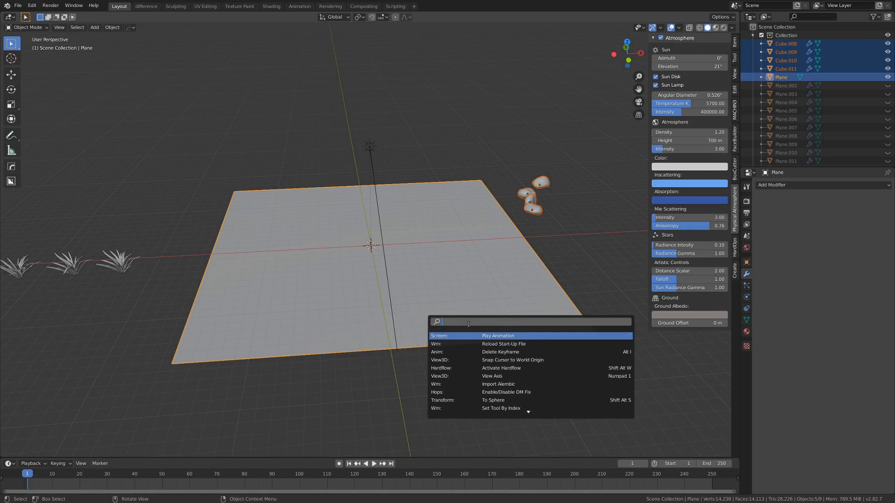
pyautogui.write('scat')
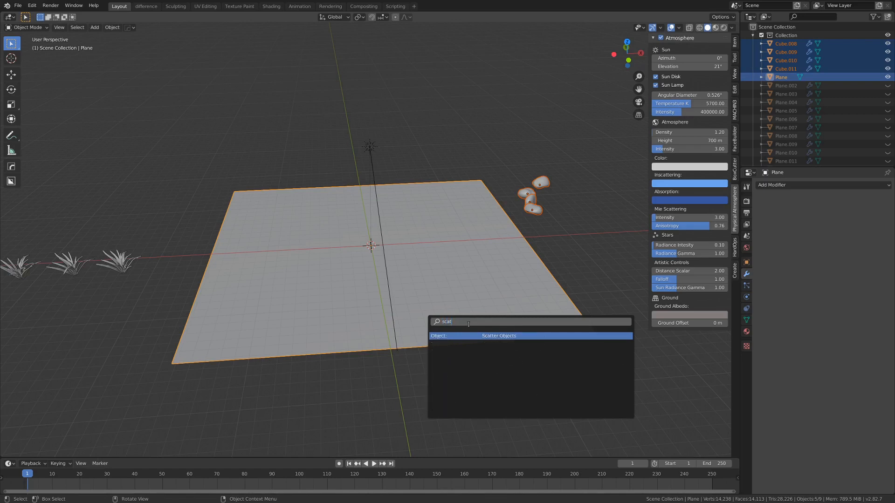
pyautogui.click(504, 336)
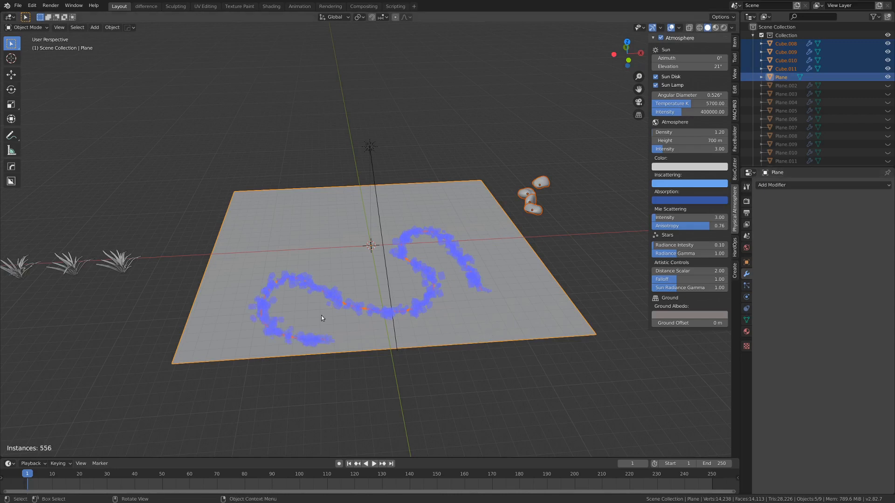
pyautogui.scroll(2, 339, 320)
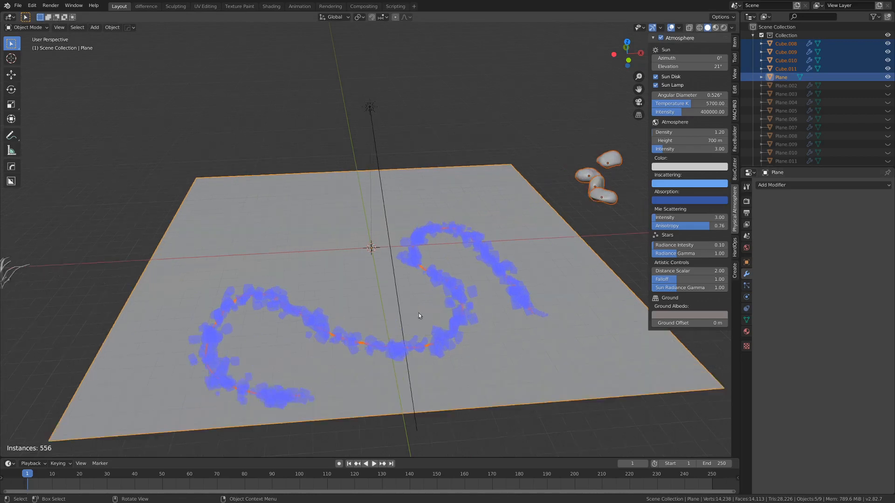
pyautogui.scroll(4, 392, 313)
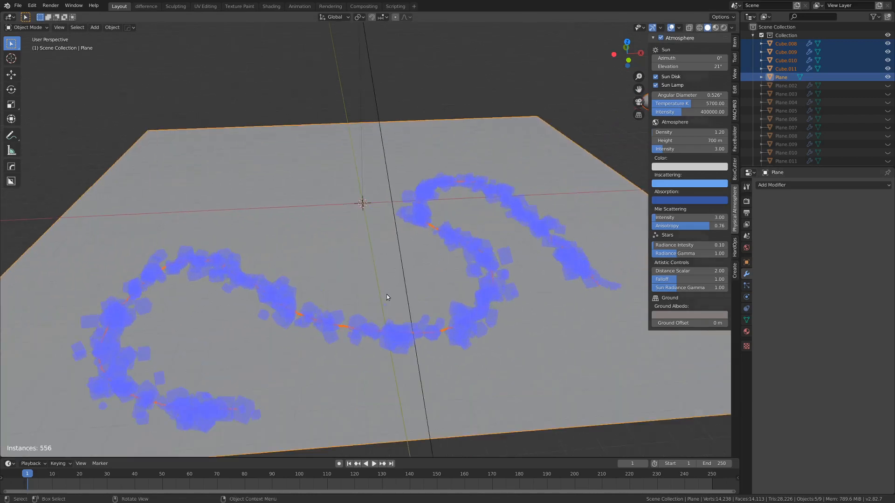
# Step: Set the Object Scatter density to 9.37, randomness to 64% and rotation to 23°, and widen the scatter radius
pyautogui.click(746, 186)
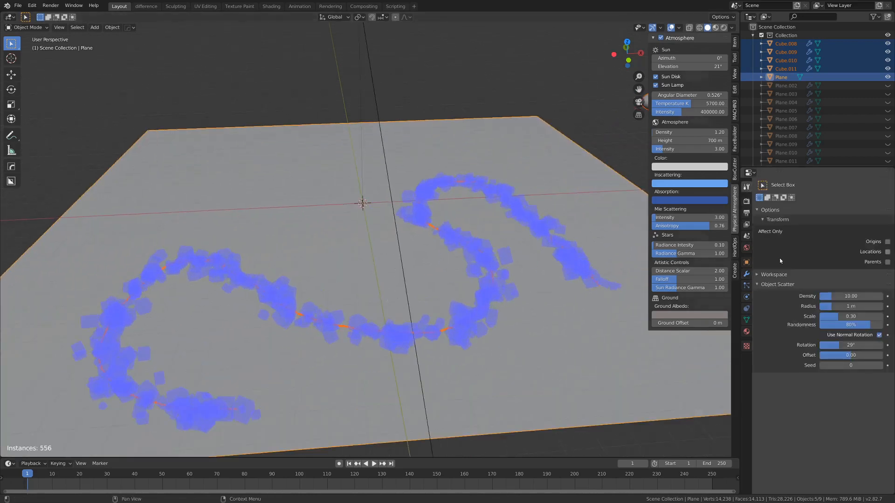
pyautogui.click(770, 285)
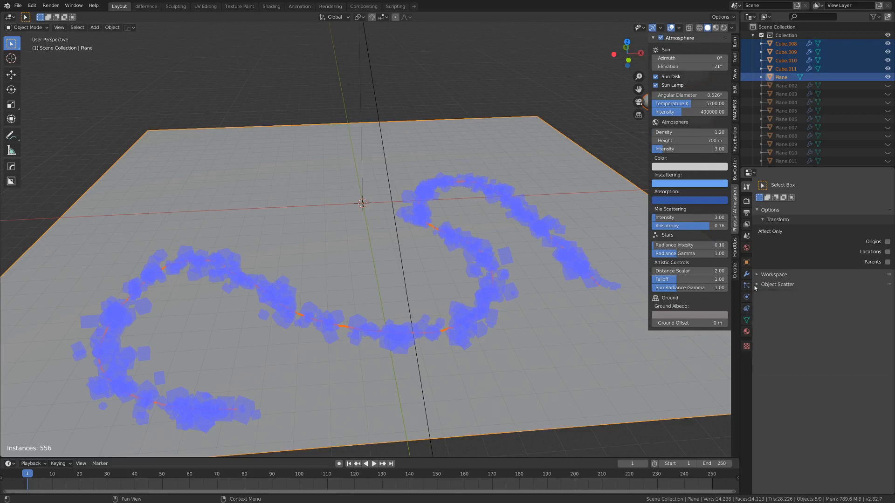
pyautogui.click(770, 285)
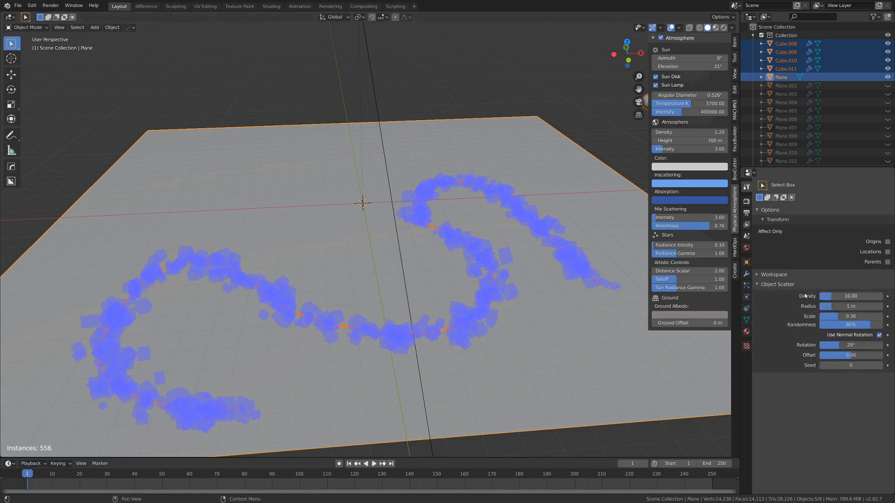
pyautogui.moveTo(834, 302); pyautogui.dragTo(835, 346)
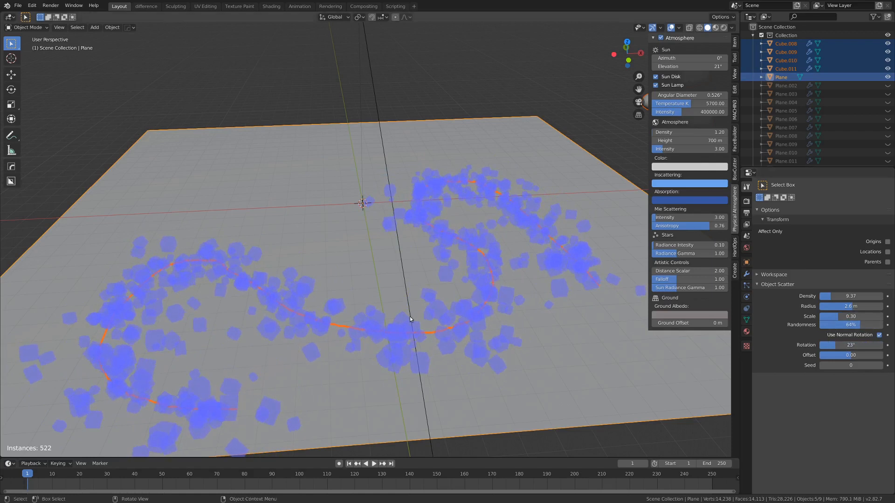
# Step: Check the scatter preview from several angles and confirm the rock scatter on the ground plane
pyautogui.moveTo(382, 321); pyautogui.dragTo(398, 303, button='middle')
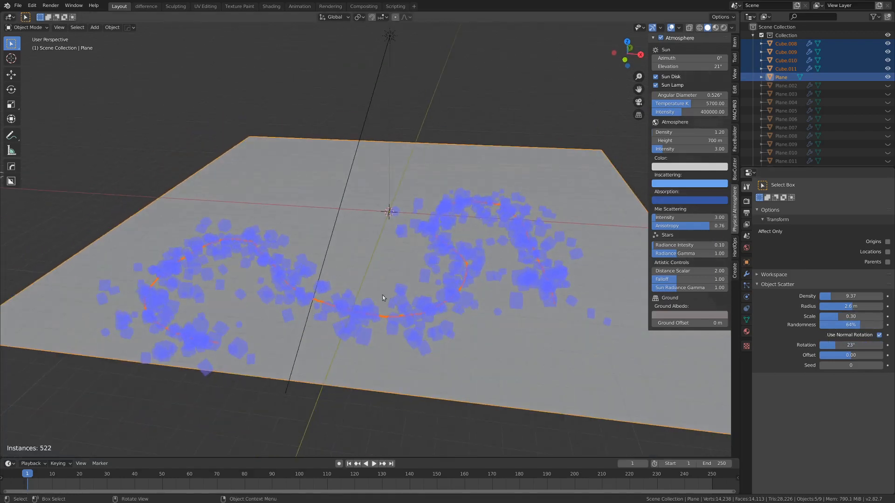
pyautogui.moveTo(418, 261); pyautogui.dragTo(349, 297, button='middle')
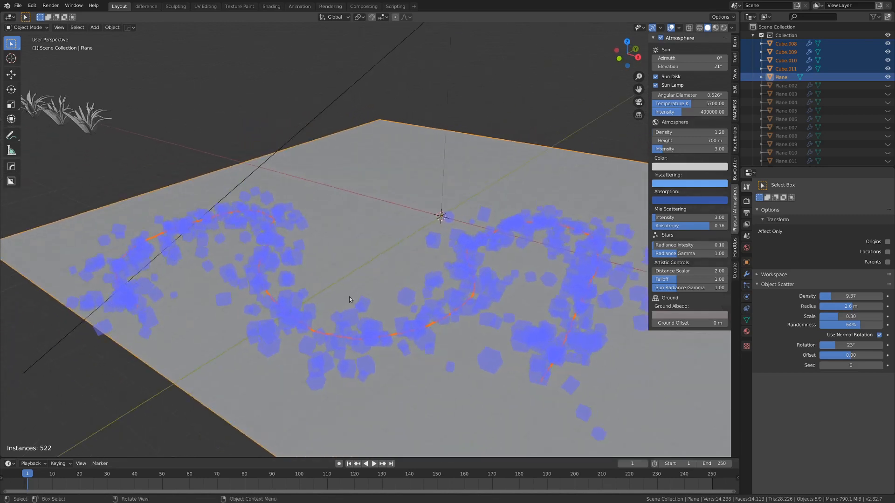
pyautogui.moveTo(484, 226); pyautogui.dragTo(502, 227, button='middle')
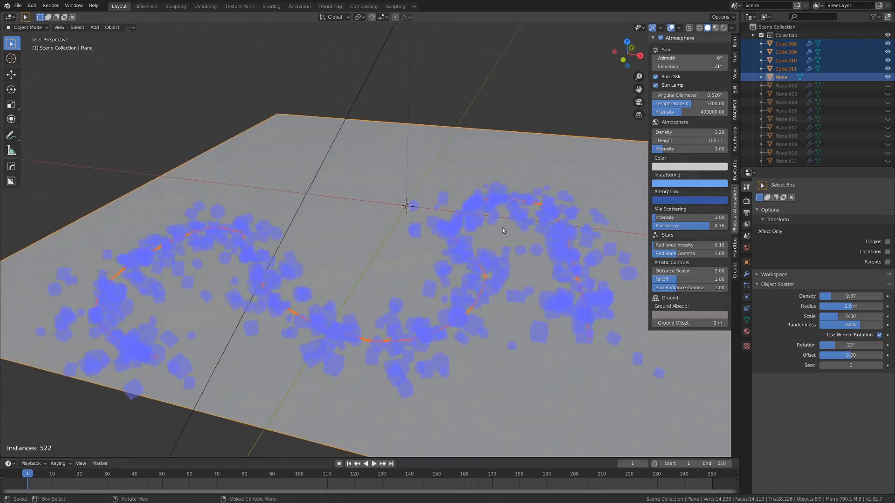
pyautogui.press('Return')
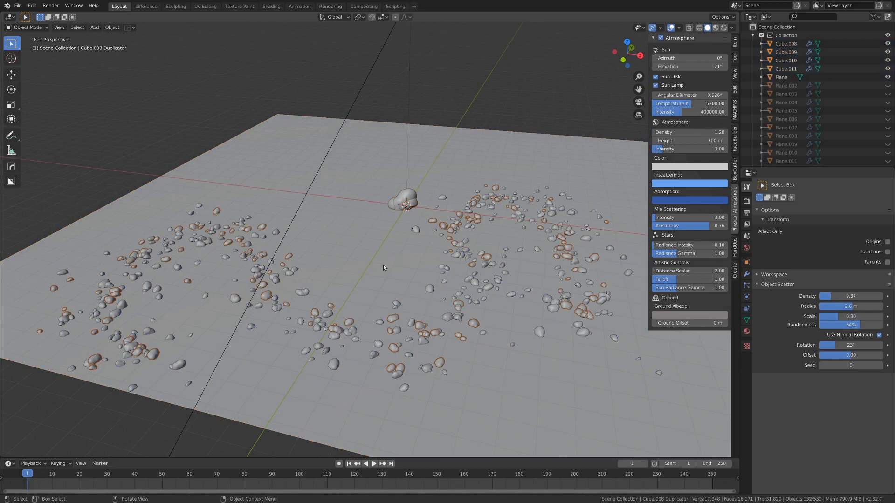
# Step: Examine the scattered rocks and the overlapping full-size rock copies at the world origin from several angles
pyautogui.click(384, 266)
pyautogui.scroll(-3, 387, 264)
pyautogui.moveTo(387, 264); pyautogui.dragTo(303, 240, button='middle')
pyautogui.scroll(4, 375, 239)
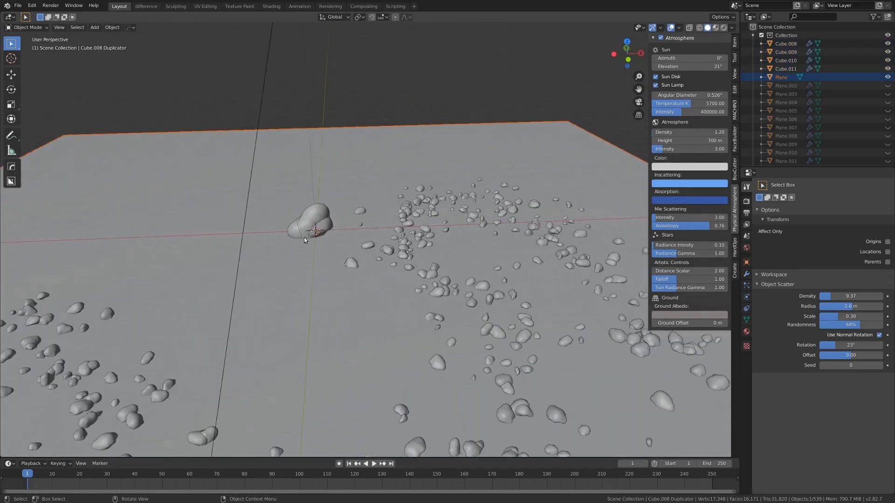
pyautogui.scroll(2, 303, 233)
pyautogui.click(284, 254)
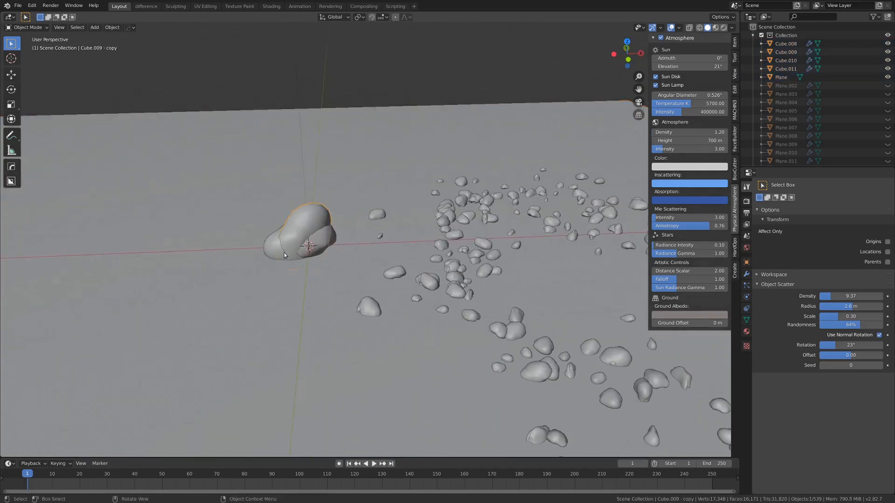
pyautogui.scroll(-3, 321, 228)
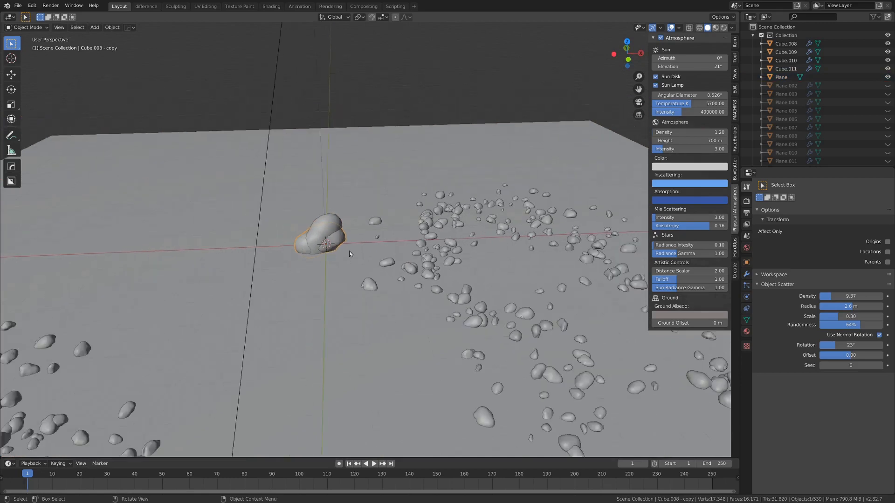
pyautogui.scroll(-4, 383, 247)
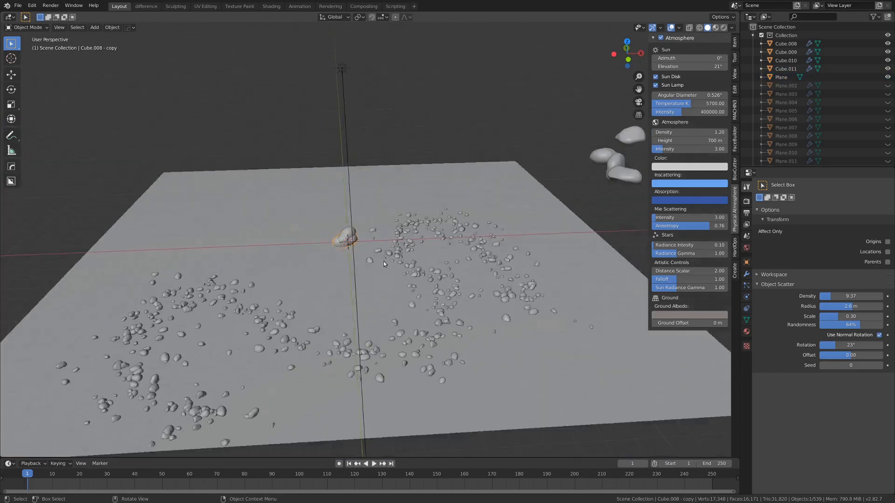
pyautogui.scroll(3, 379, 244)
pyautogui.moveTo(384, 261); pyautogui.dragTo(358, 264, button='middle')
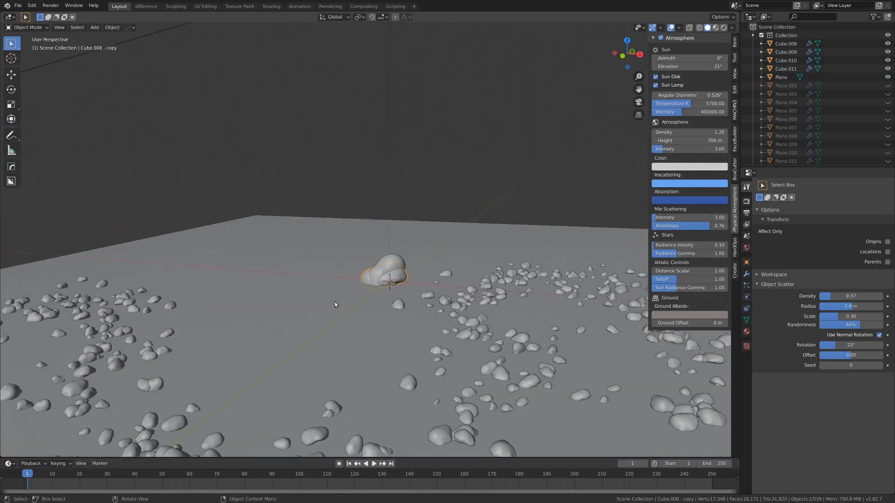
# Step: Select the ground plane and raise it about 2 m along the Z axis
pyautogui.click(335, 301)
pyautogui.scroll(-4, 335, 302)
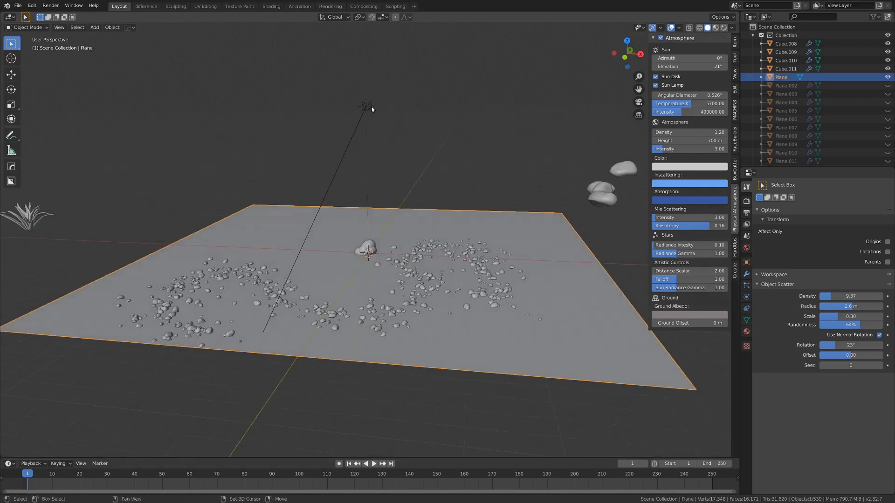
pyautogui.scroll(-3, 382, 244)
pyautogui.scroll(3, 380, 255)
pyautogui.press('g')
pyautogui.press('z')
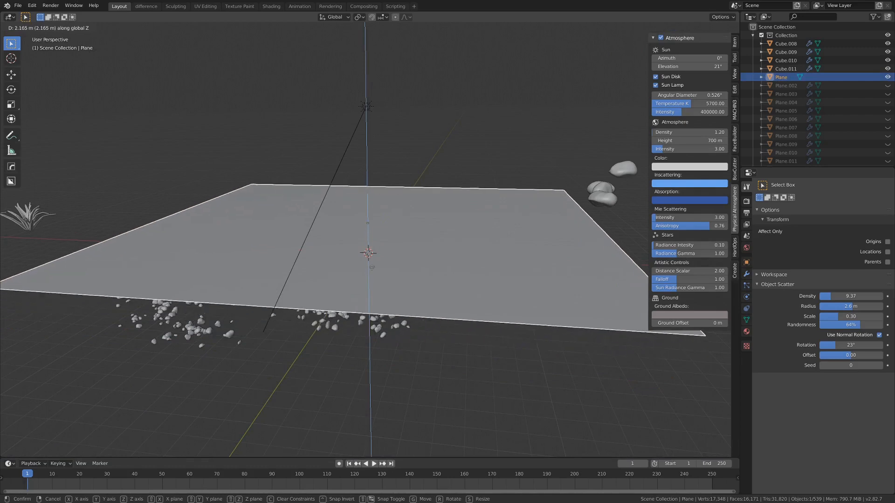
pyautogui.click(371, 269)
# Step: Delete the scattered rock instances left beneath the raised ground plane
pyautogui.click(381, 333)
pyautogui.moveTo(380, 334)
pyautogui.mouseDown(button='middle')
pyautogui.moveTo(392, 321)
pyautogui.moveTo(385, 324)
pyautogui.mouseUp(button='middle')
pyautogui.press('Delete')
pyautogui.moveTo(385, 271); pyautogui.dragTo(388, 273, button='middle')
pyautogui.scroll(1, 387, 272)
pyautogui.scroll(-4, 373, 284)
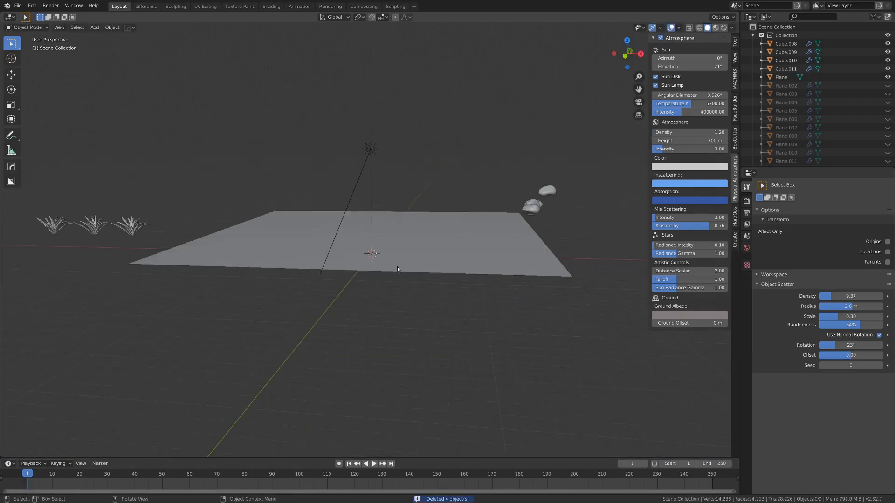
# Step: Select the four original rocks with the raised ground plane as active object and scatter them across it with Scatter Objects
pyautogui.moveTo(514, 159); pyautogui.dragTo(607, 218)
pyautogui.scroll(3, 480, 242)
pyautogui.moveTo(475, 244); pyautogui.dragTo(493, 250, button='middle')
pyautogui.click(521, 190)
pyautogui.keyDown('shift'); pyautogui.moveTo(520, 190); pyautogui.dragTo(393, 291, button='middle'); pyautogui.keyUp('shift')
pyautogui.moveTo(425, 190); pyautogui.dragTo(517, 256)
pyautogui.moveTo(404, 282); pyautogui.dragTo(551, 274, button='middle')
pyautogui.keyDown('shift'); pyautogui.click(437, 330); pyautogui.keyUp('shift')
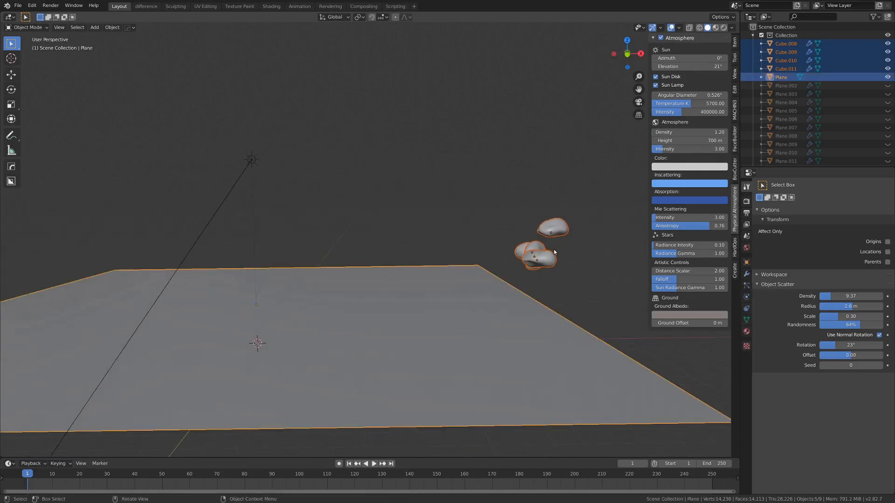
pyautogui.press('F3')
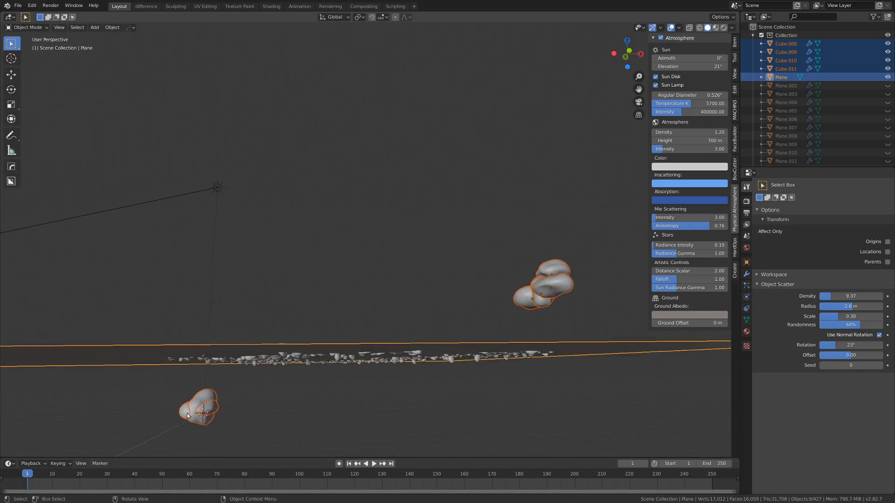
# Step: Confirm the rock scatter across the raised ground plane and deselect the original rocks
pyautogui.press('Return')
pyautogui.moveTo(187, 413); pyautogui.dragTo(301, 340, button='middle')
pyautogui.moveTo(294, 253); pyautogui.dragTo(306, 339, button='middle')
pyautogui.click(306, 340)
pyautogui.scroll(-5, 305, 340)
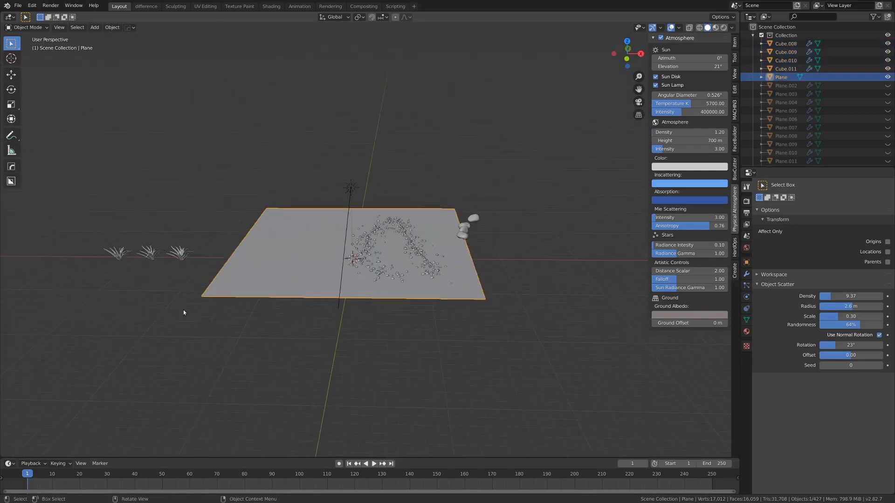
# Step: Select the three aloe plants with the ground plane active and scatter them over the rock-covered area using Scatter Objects
pyautogui.moveTo(41, 244); pyautogui.dragTo(152, 275)
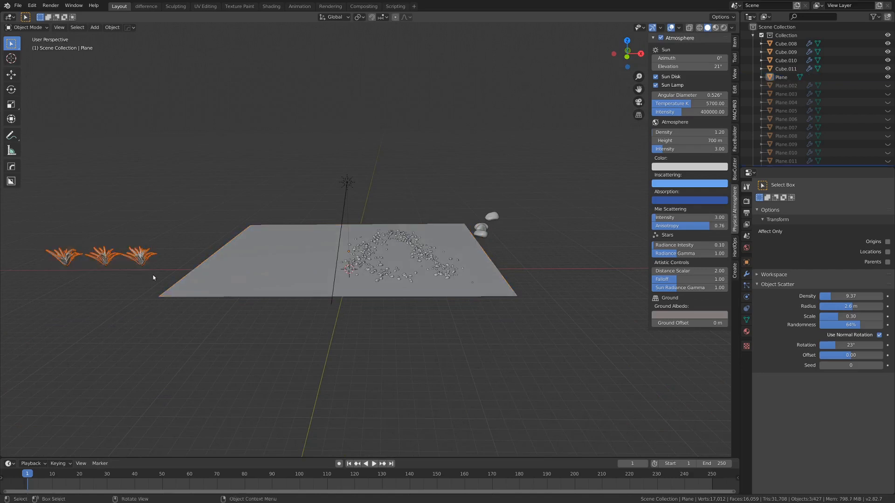
pyautogui.keyDown('shift'); pyautogui.click(244, 264); pyautogui.keyUp('shift')
pyautogui.scroll(4, 459, 287)
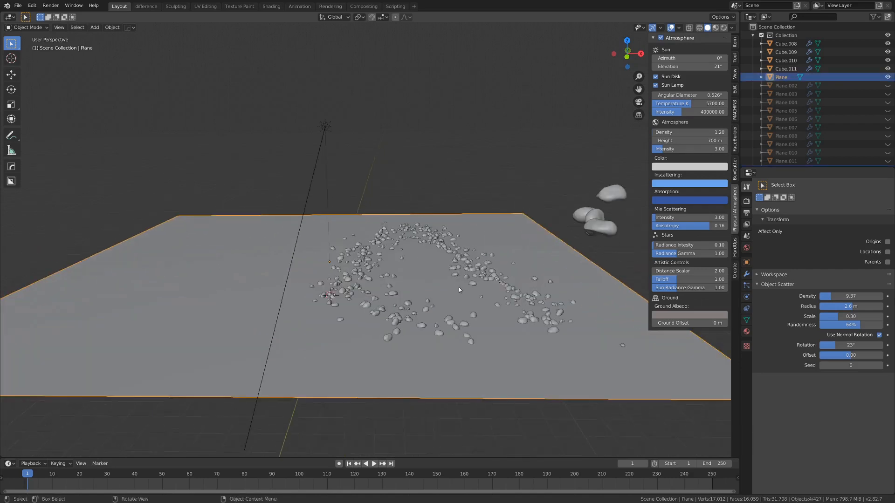
pyautogui.press('F3')
pyautogui.click(479, 303)
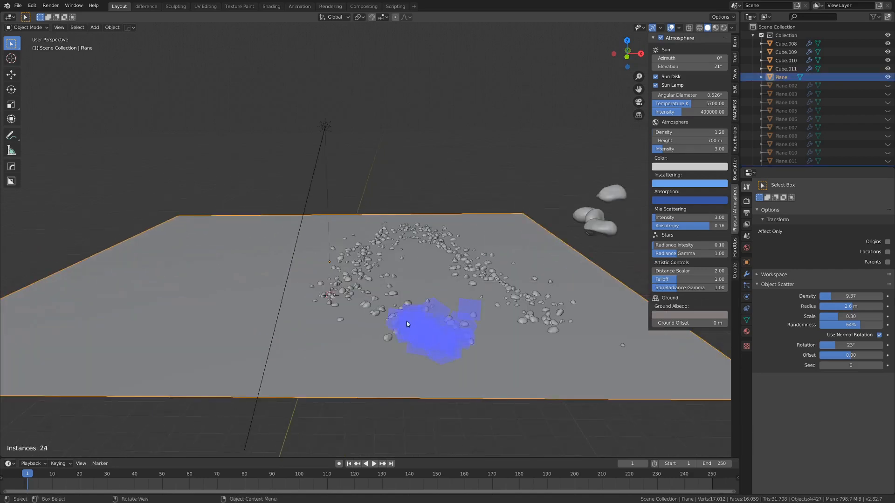
pyautogui.moveTo(407, 321)
pyautogui.mouseDown()
pyautogui.moveTo(382, 252)
pyautogui.moveTo(535, 317)
pyautogui.mouseUp()
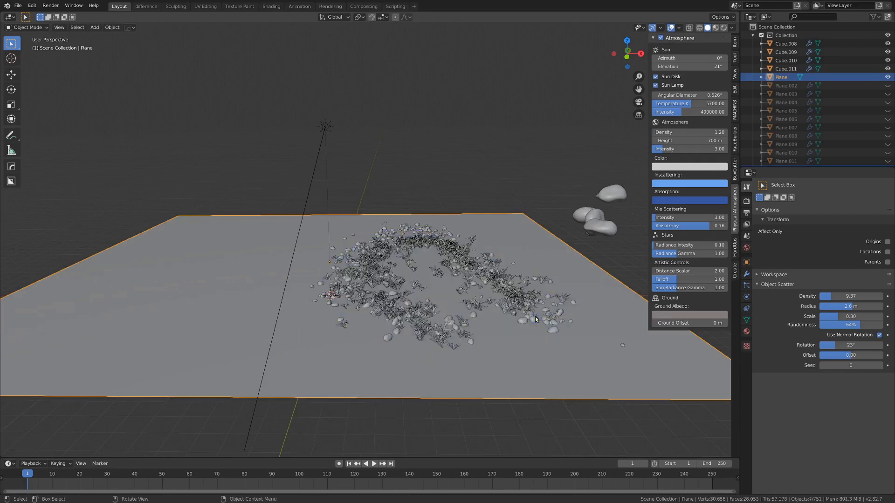
# Step: Examine the scattered aloe plants and rocks from several angles, including the ground plane's mesh in Edit Mode
pyautogui.moveTo(535, 316)
pyautogui.mouseDown(button='middle')
pyautogui.moveTo(466, 312)
pyautogui.moveTo(393, 281)
pyautogui.moveTo(428, 272)
pyautogui.moveTo(375, 282)
pyautogui.moveTo(356, 295)
pyautogui.moveTo(352, 314)
pyautogui.moveTo(280, 345)
pyautogui.mouseUp(button='middle')
pyautogui.scroll(4, 429, 272)
pyautogui.scroll(-6, 353, 314)
pyautogui.scroll(2, 340, 323)
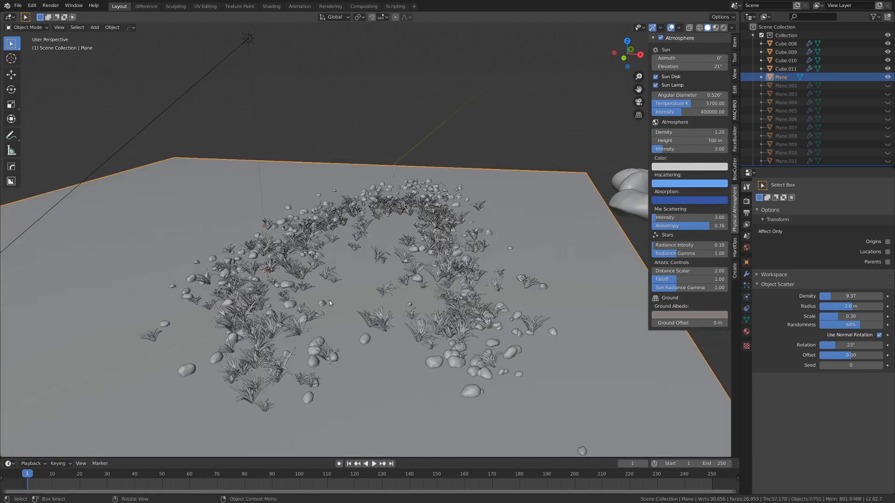
pyautogui.hotkey('ctrl', 'Tab')
pyautogui.click(372, 309)
pyautogui.scroll(-4, 417, 298)
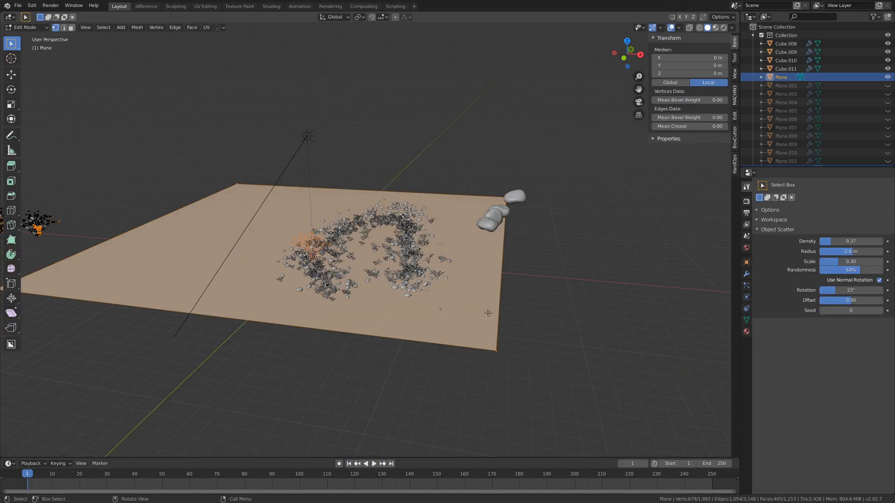
pyautogui.press('Tab')
pyautogui.scroll(3, 641, 226)
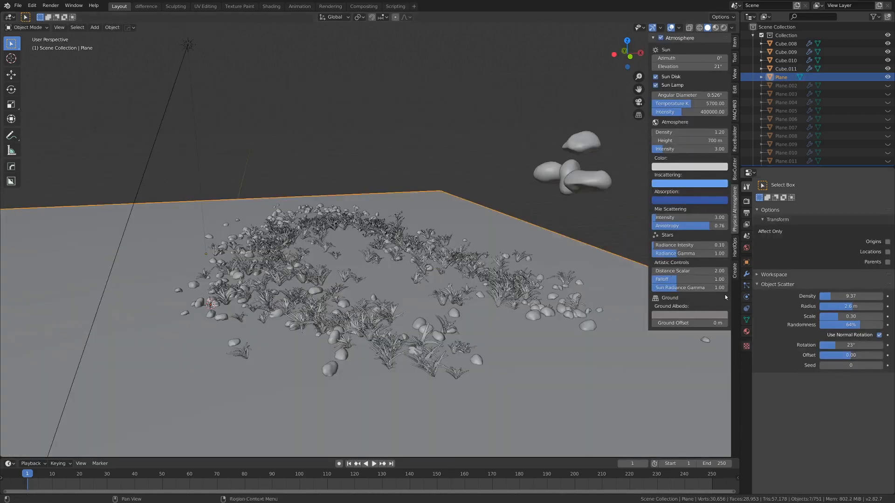
pyautogui.scroll(4, 374, 304)
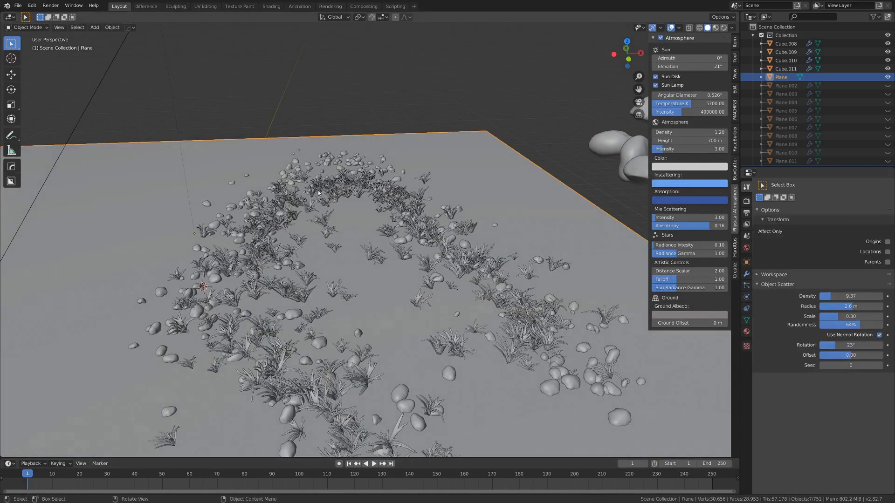
pyautogui.scroll(-5, 500, 333)
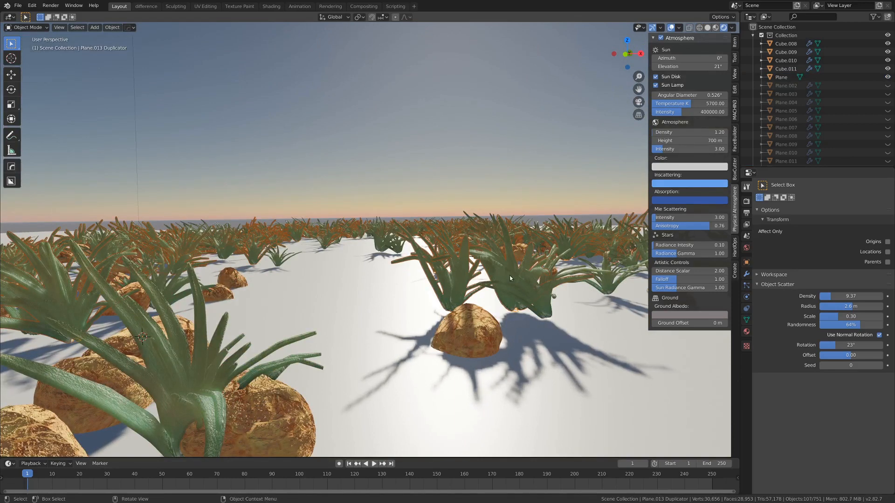
# Step: Inspect the aloe and rock scatter in the Shading workspace from close, distant and near-ground viewpoints
pyautogui.hotkey('shift', 'd')
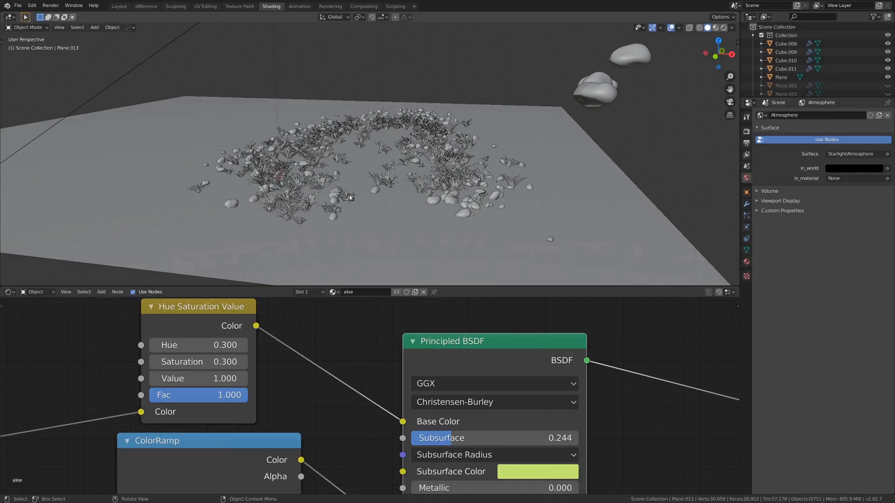
pyautogui.scroll(6, 324, 197)
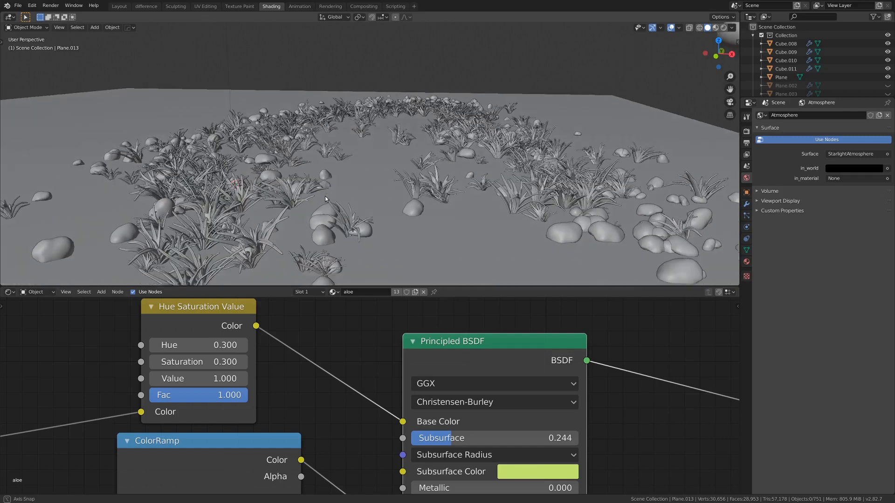
pyautogui.moveTo(326, 197); pyautogui.dragTo(338, 199, button='middle')
pyautogui.scroll(4, 342, 200)
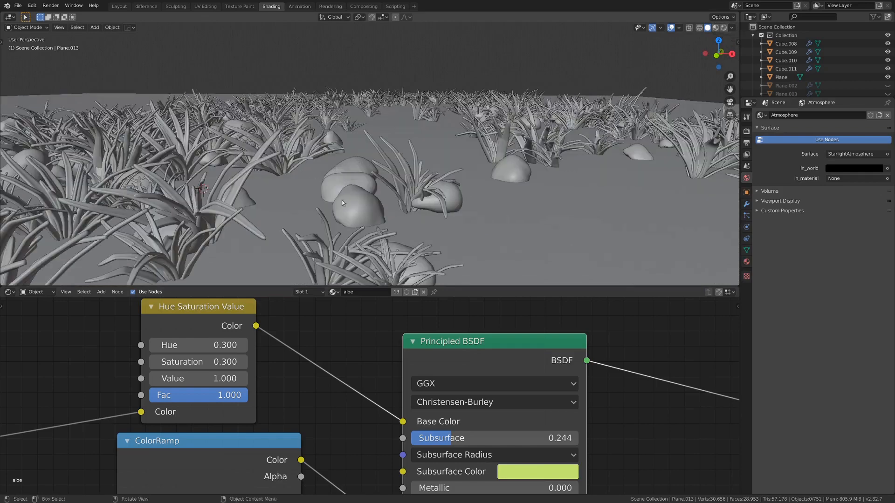
pyautogui.scroll(-4, 389, 187)
pyautogui.moveTo(389, 187); pyautogui.dragTo(411, 168, button='middle')
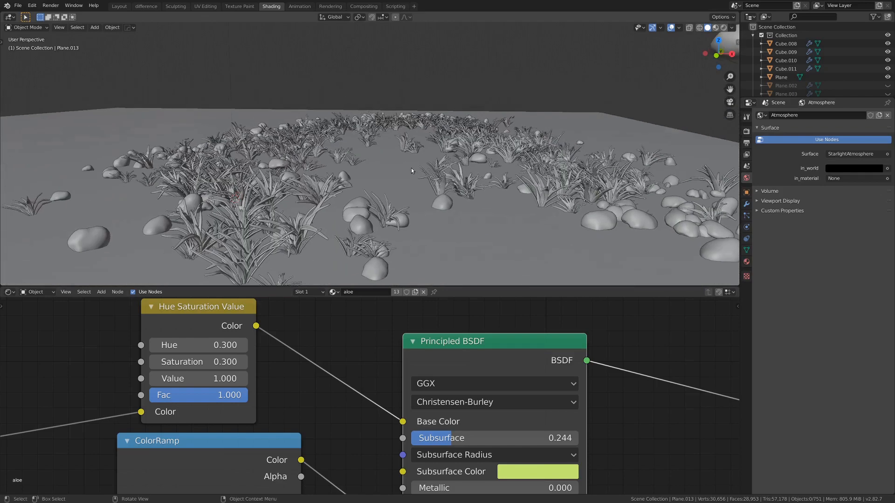
pyautogui.scroll(4, 410, 151)
pyautogui.scroll(-6, 410, 151)
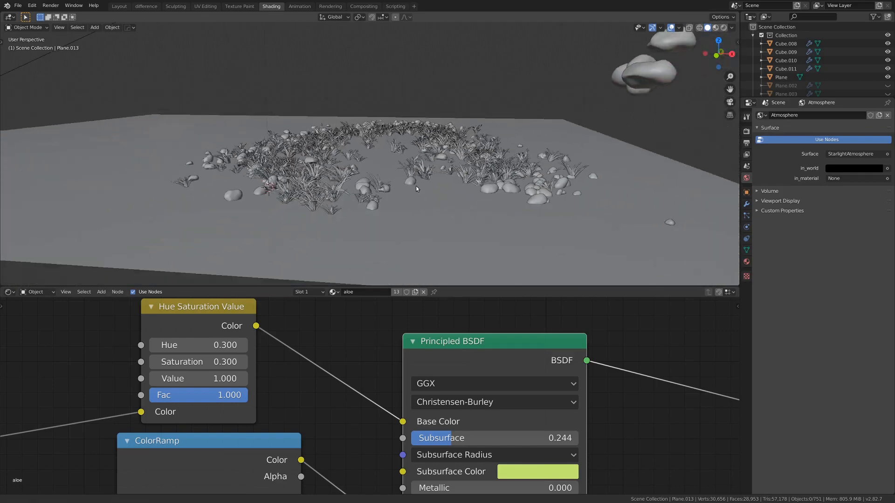
pyautogui.scroll(6, 405, 152)
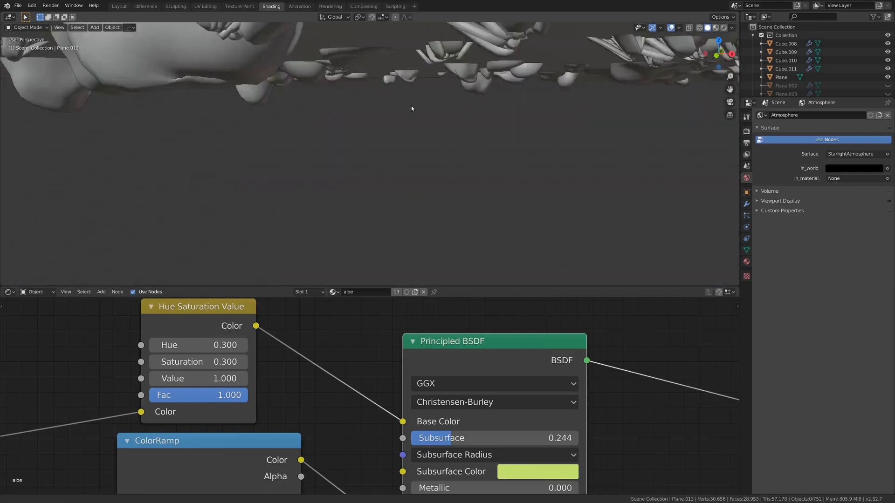
pyautogui.scroll(-3, 411, 105)
# Step: Switch the Shading viewport to rendered display and examine the lit aloe plants and rocks near ground level
pyautogui.moveTo(416, 158)
pyautogui.keyDown('ctrl'); pyautogui.mouseDown(button='middle')
pyautogui.moveTo(413, 200)
pyautogui.moveTo(410, 141)
pyautogui.moveTo(405, 165)
pyautogui.mouseUp(button='middle'); pyautogui.keyUp('ctrl')
pyautogui.keyDown('ctrl'); pyautogui.moveTo(405, 165); pyautogui.dragTo(401, 126, button='middle'); pyautogui.keyUp('ctrl')
pyautogui.press('z')
pyautogui.click(437, 157)
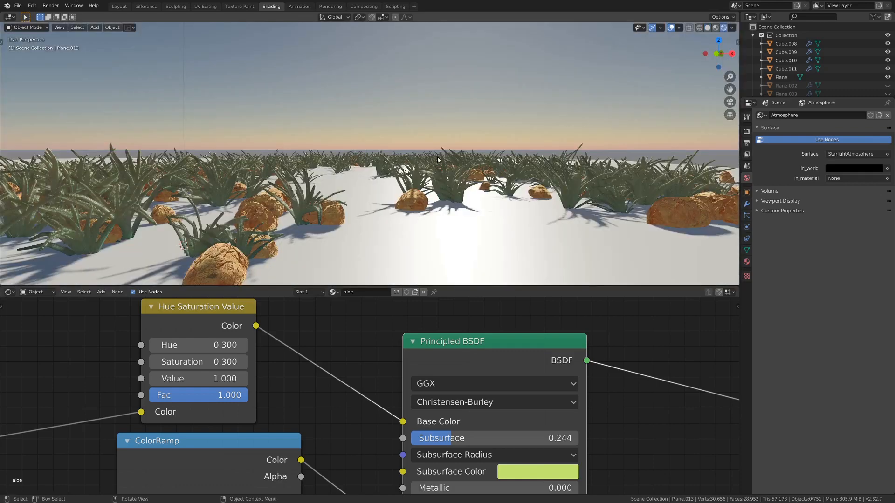
pyautogui.moveTo(396, 235)
pyautogui.keyDown('ctrl'); pyautogui.mouseDown(button='middle')
pyautogui.moveTo(393, 206)
pyautogui.moveTo(345, 183)
pyautogui.moveTo(373, 149)
pyautogui.moveTo(366, 230)
pyautogui.moveTo(410, 179)
pyautogui.mouseUp(button='middle'); pyautogui.keyUp('ctrl')
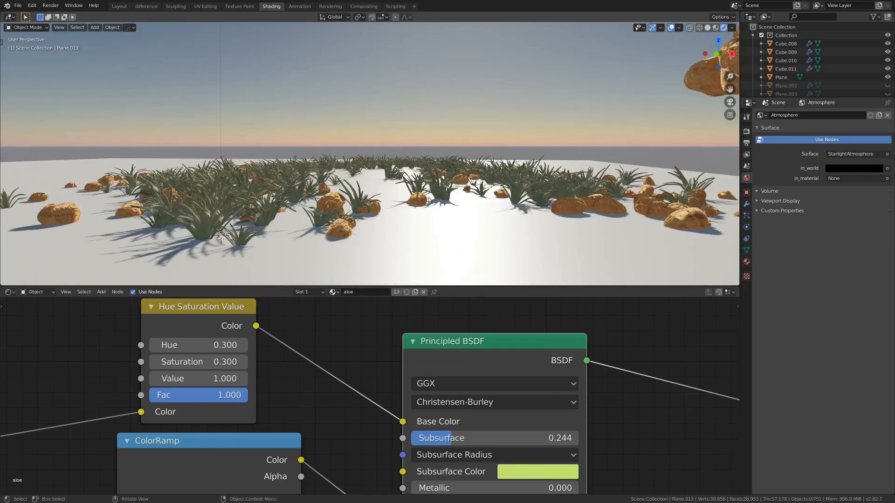
pyautogui.moveTo(403, 211); pyautogui.dragTo(408, 165, button='middle')
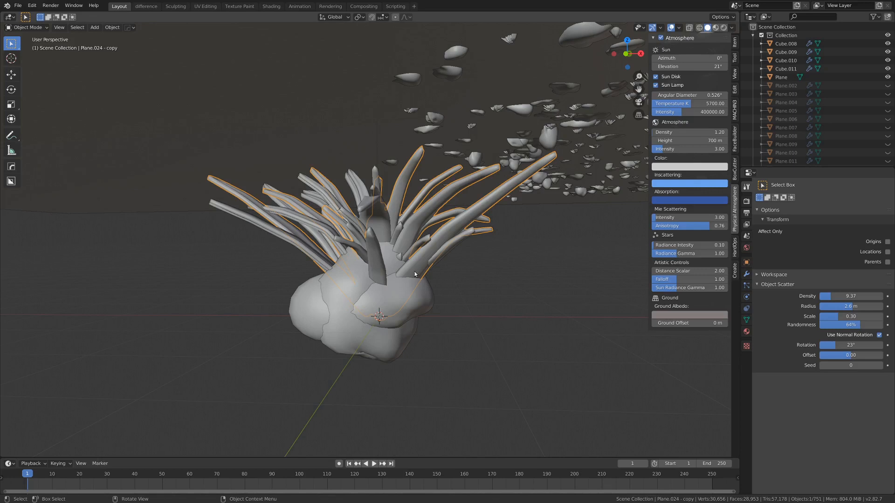
# Step: Hide the full-size rock copies at the world origin in the Layout workspace and isolate the overlapping aloe copies in local view
pyautogui.keyDown('shift'); pyautogui.moveTo(478, 200); pyautogui.dragTo(455, 165, button='middle'); pyautogui.keyUp('shift')
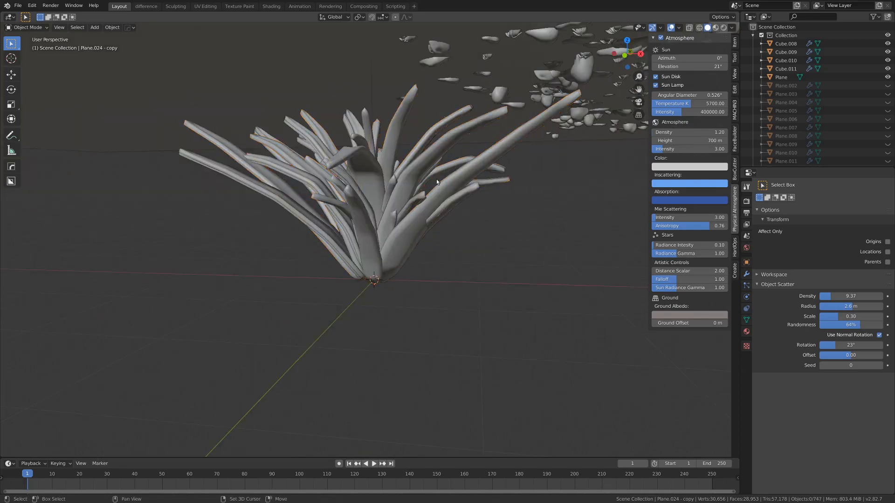
pyautogui.keyDown('shift'); pyautogui.click(411, 204); pyautogui.keyUp('shift')
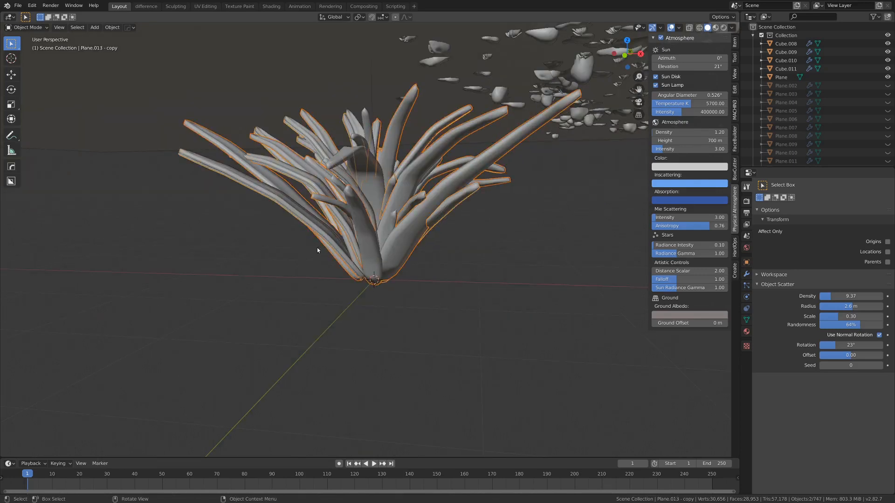
pyautogui.keyDown('shift'); pyautogui.moveTo(317, 248); pyautogui.dragTo(382, 292); pyautogui.keyUp('shift')
pyautogui.moveTo(390, 240); pyautogui.dragTo(405, 230, button='middle')
pyautogui.press('KP_Divide')
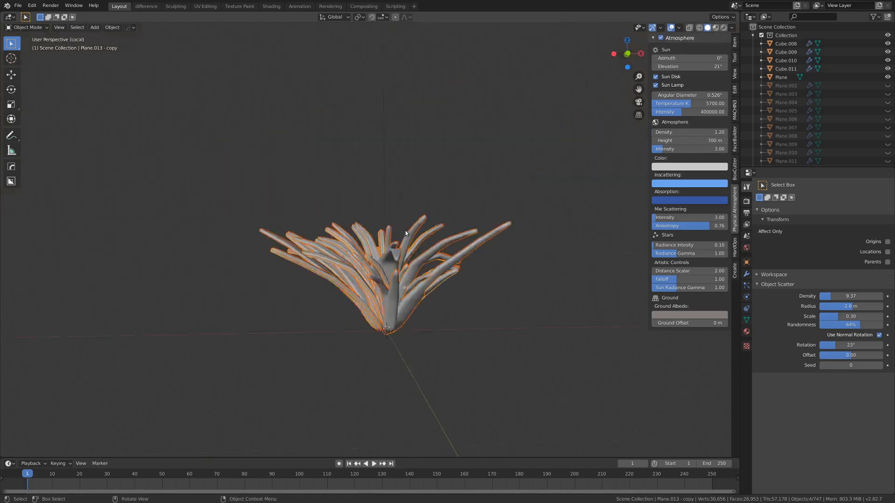
# Step: Weight-paint the aloe Plane.024 - copy in front view with a linear gradient of weight 1.000 from above the leaf tips to the base
pyautogui.click(404, 231)
pyautogui.scroll(5, 395, 338)
pyautogui.moveTo(395, 338); pyautogui.dragTo(367, 309, button='middle')
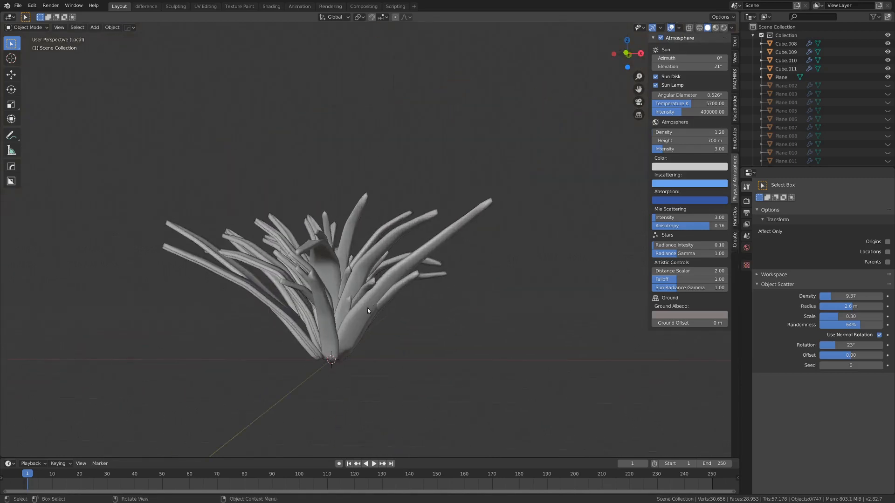
pyautogui.click(352, 315)
pyautogui.hotkey('ctrl', 'Tab')
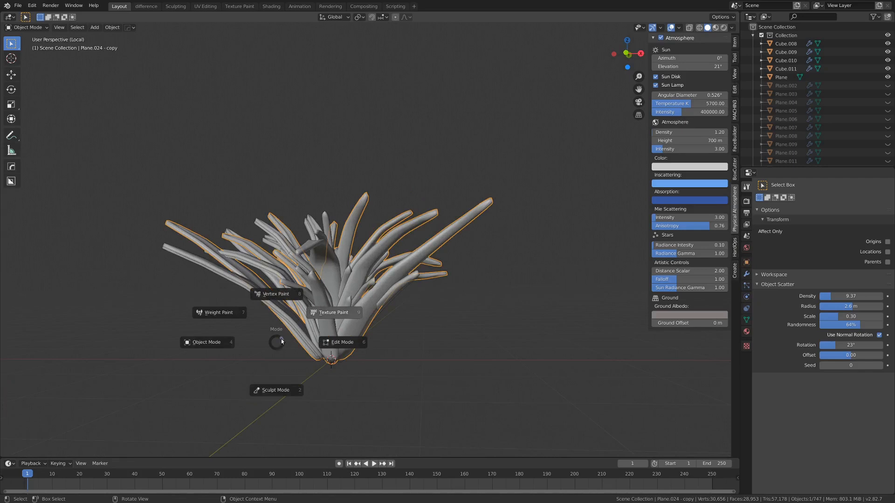
pyautogui.click(216, 309)
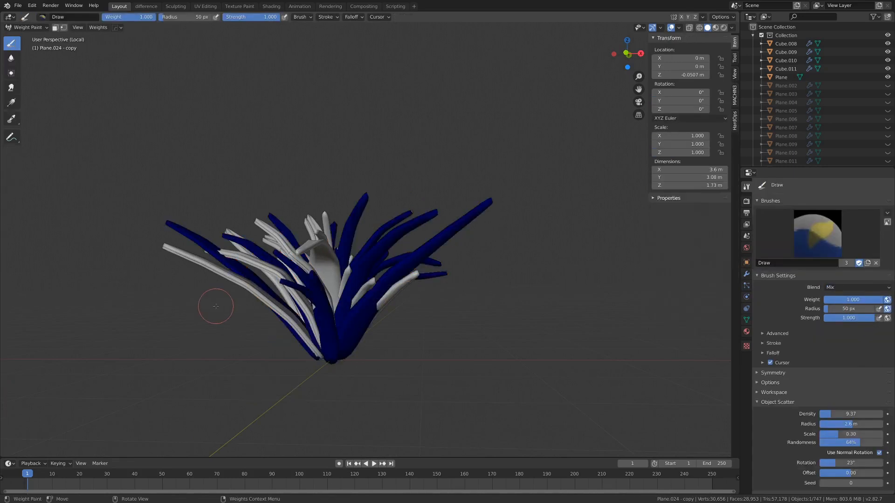
pyautogui.press('KP_1')
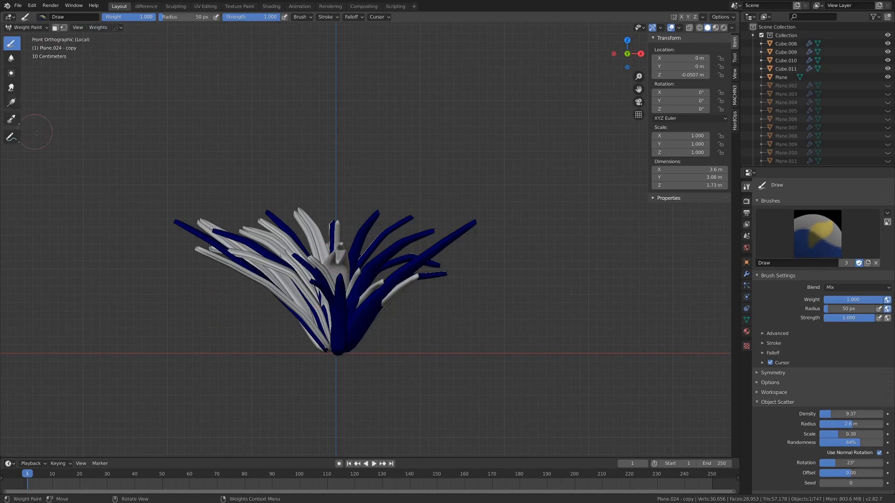
pyautogui.click(7, 99)
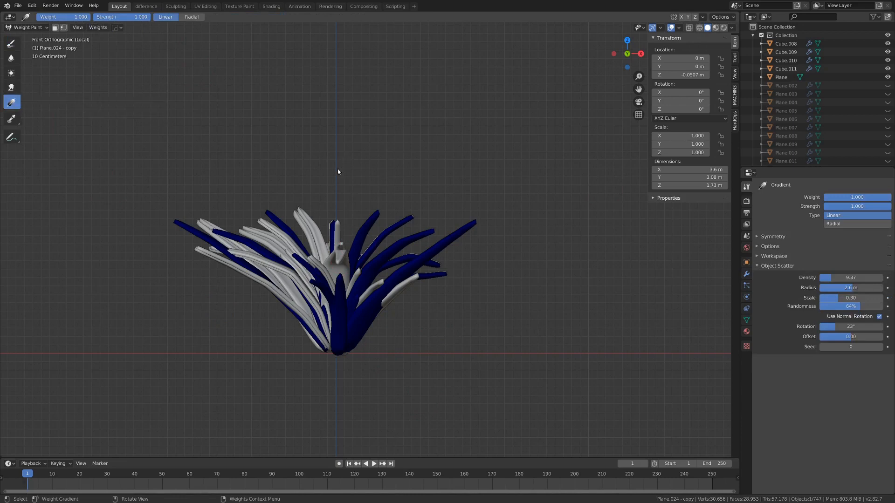
pyautogui.moveTo(336, 172); pyautogui.dragTo(342, 351)
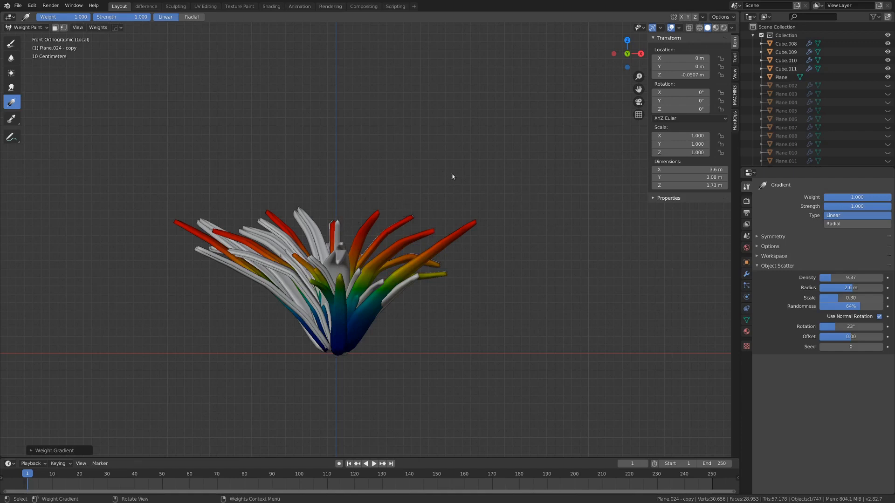
pyautogui.hotkey('ctrl', 'Tab')
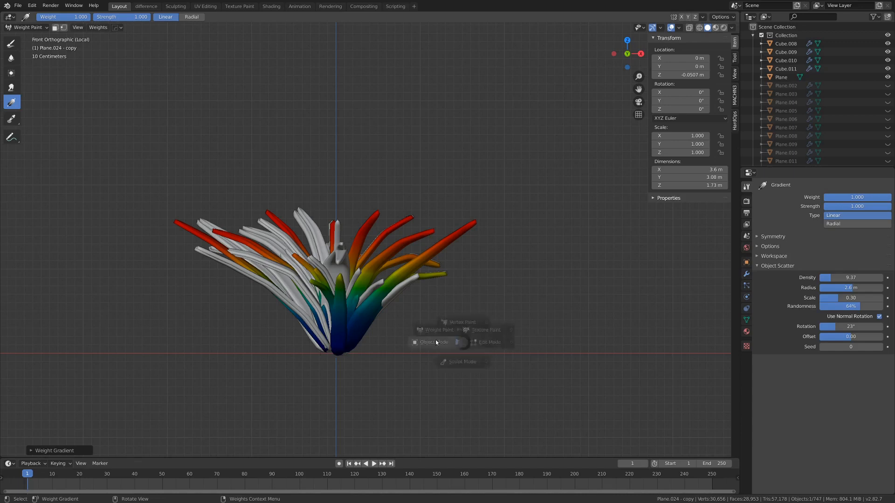
pyautogui.click(374, 316)
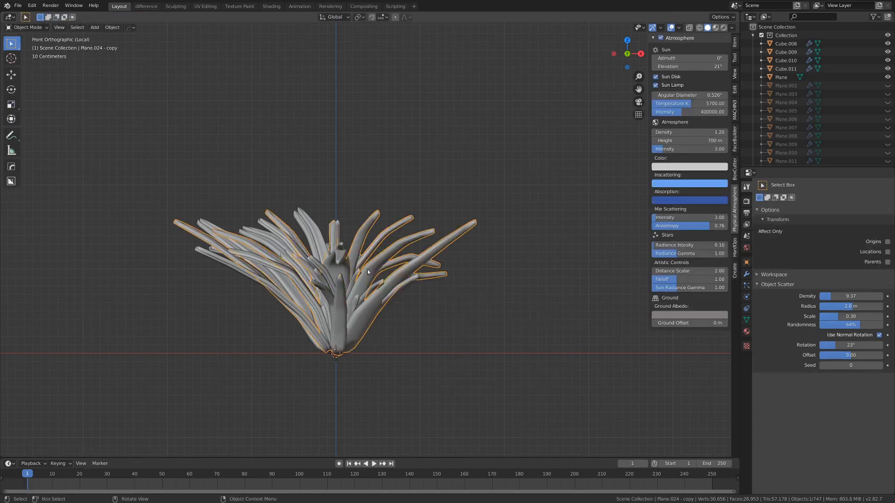
# Step: Apply the same linear weight gradient to the other two aloe copies, hiding finished ones, and reveal all hidden objects in Object Mode
pyautogui.press('Delete')
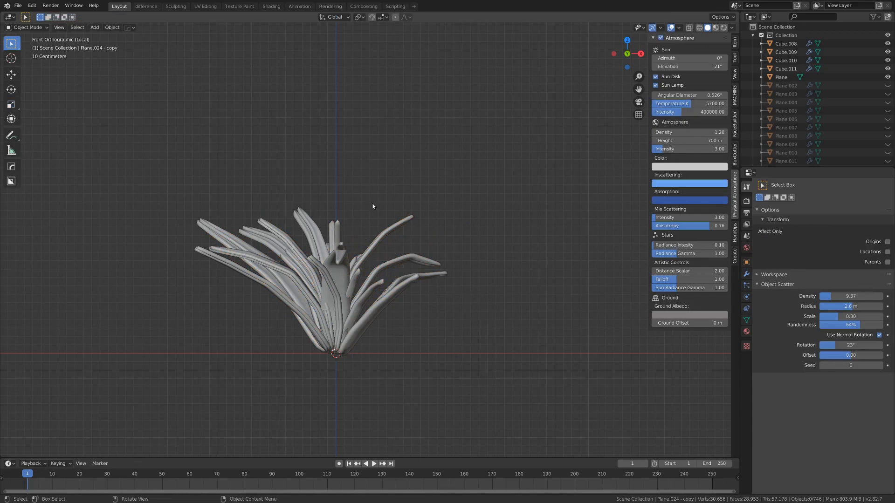
pyautogui.click(386, 221)
pyautogui.hotkey('ctrl', 'Tab')
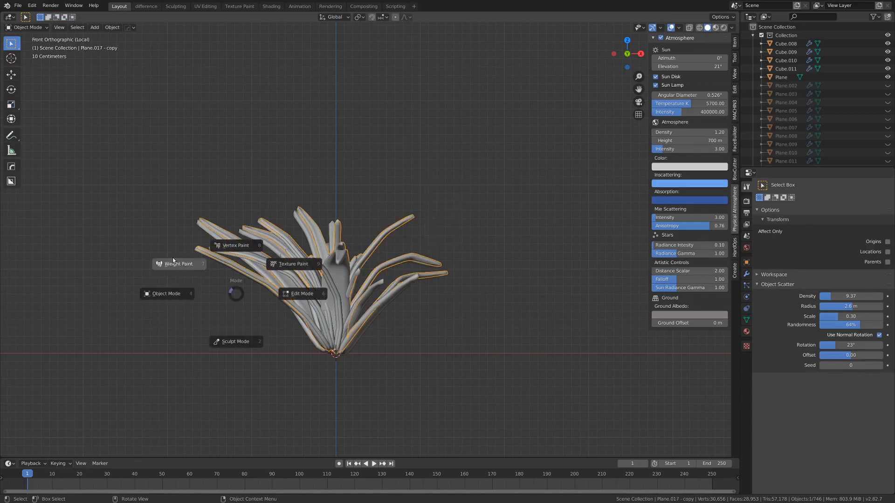
pyautogui.click(173, 261)
pyautogui.hotkey('ctrl', 'Tab')
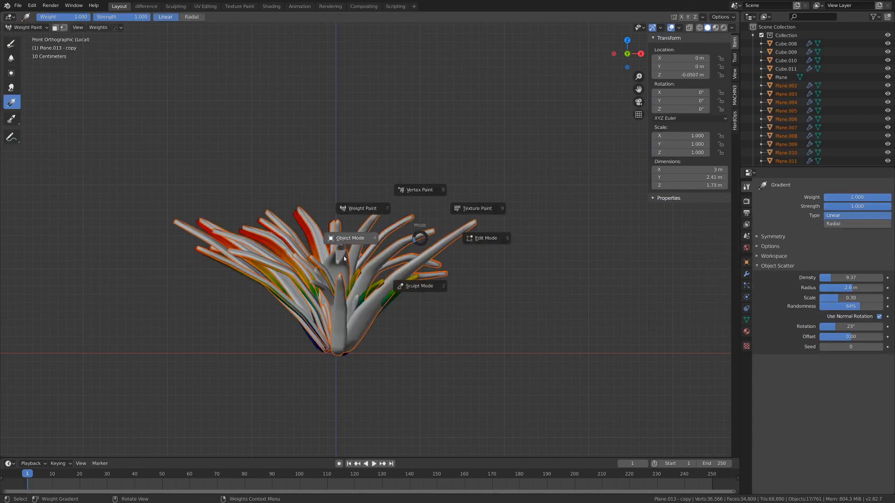
pyautogui.click(315, 241)
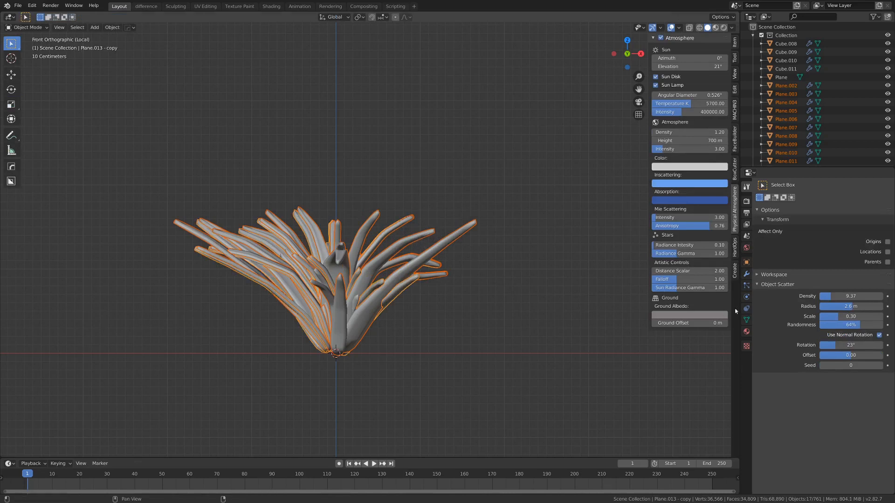
# Step: Add a Displace modifier to the aloe Plane.013 - copy and place it above Subdivision and Solidify in the modifier stack
pyautogui.click(746, 275)
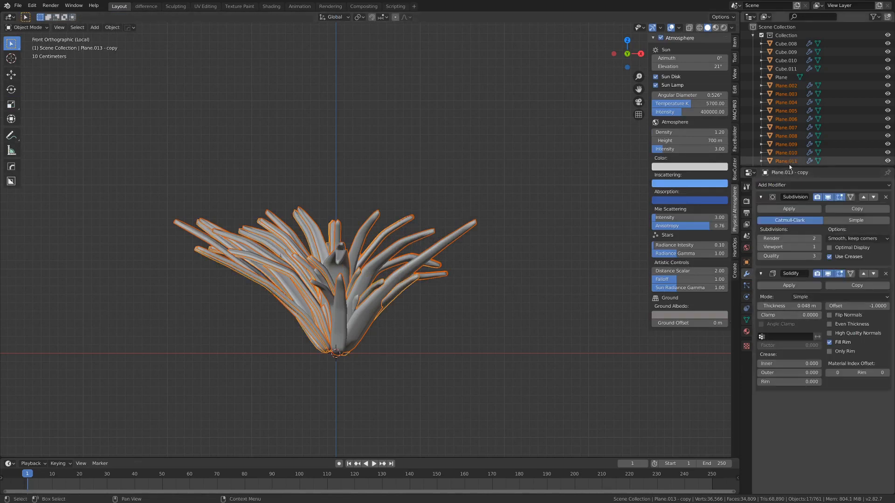
pyautogui.click(786, 185)
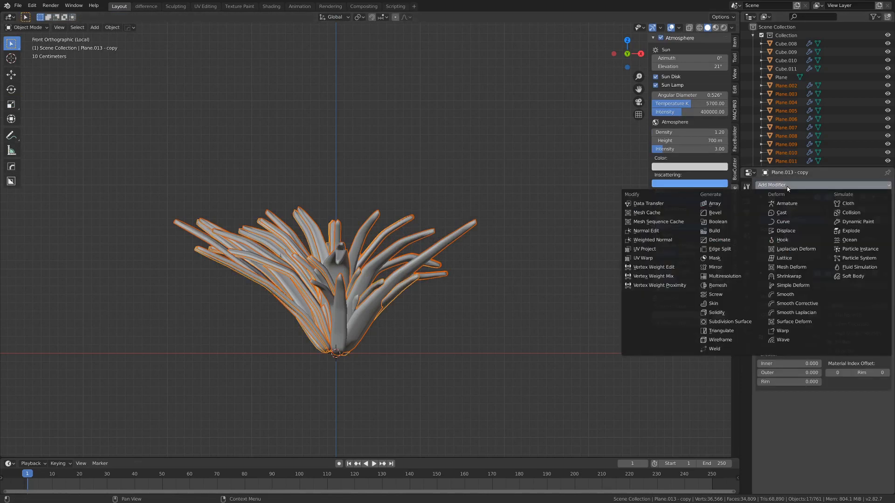
pyautogui.click(792, 232)
pyautogui.moveTo(215, 252); pyautogui.dragTo(394, 265, button='middle')
pyautogui.scroll(2, 488, 316)
pyautogui.moveTo(488, 317); pyautogui.dragTo(477, 317, button='middle')
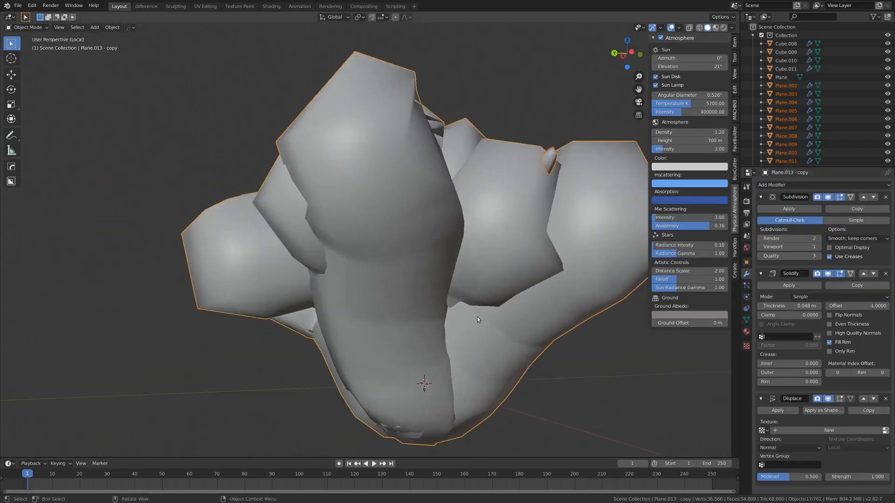
pyautogui.moveTo(513, 349); pyautogui.dragTo(527, 354, button='middle')
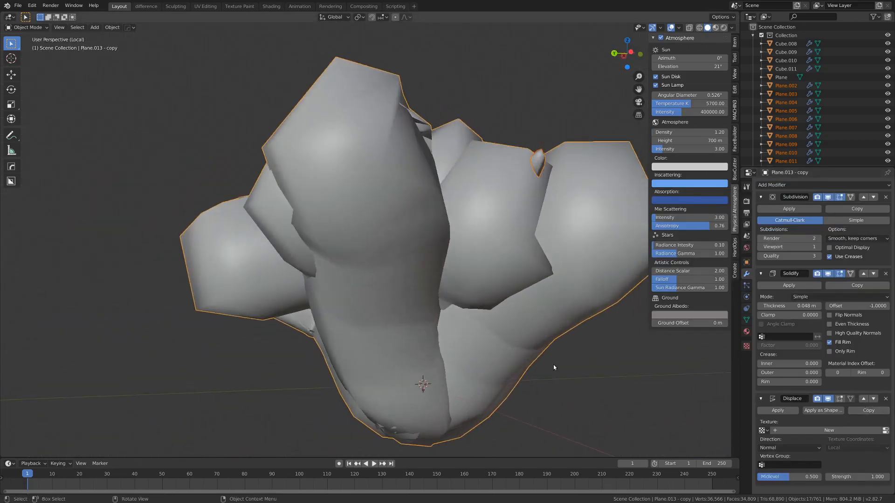
pyautogui.click(863, 399)
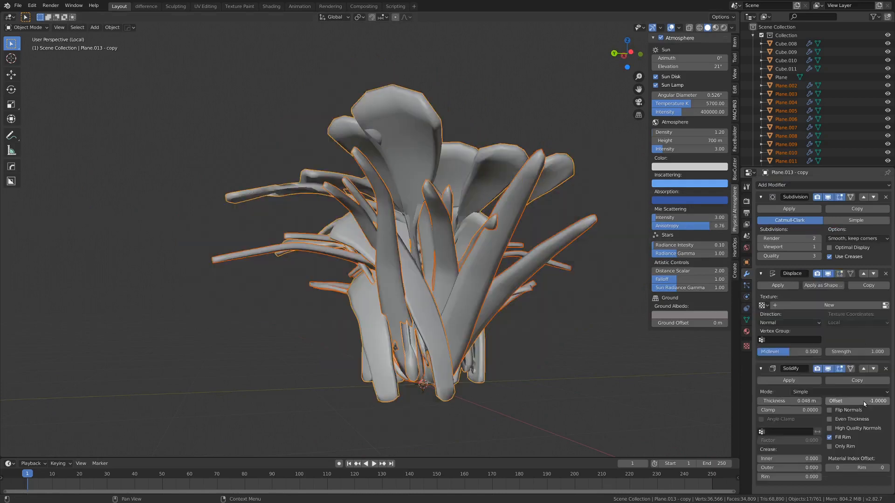
pyautogui.click(863, 274)
pyautogui.moveTo(531, 287); pyautogui.dragTo(486, 290, button='middle')
# Step: Create a new texture for the Displace modifier, set its type to Clouds and increase the cloud size
pyautogui.click(851, 229)
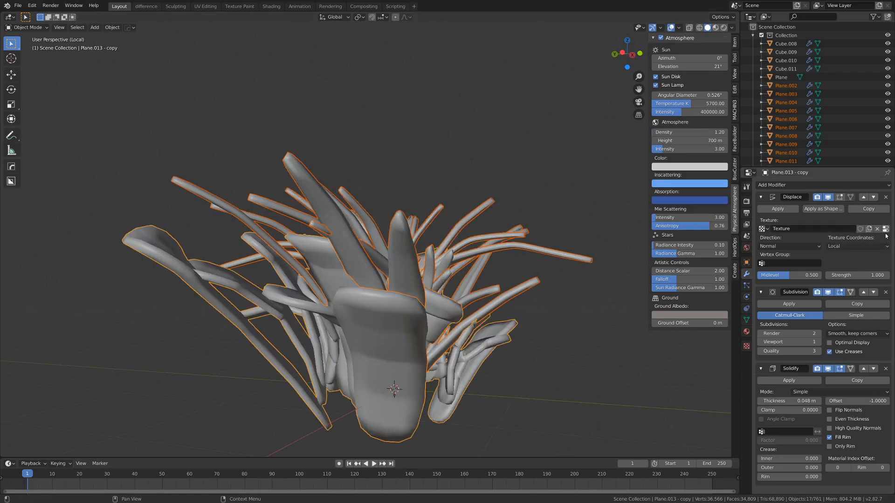
pyautogui.click(885, 229)
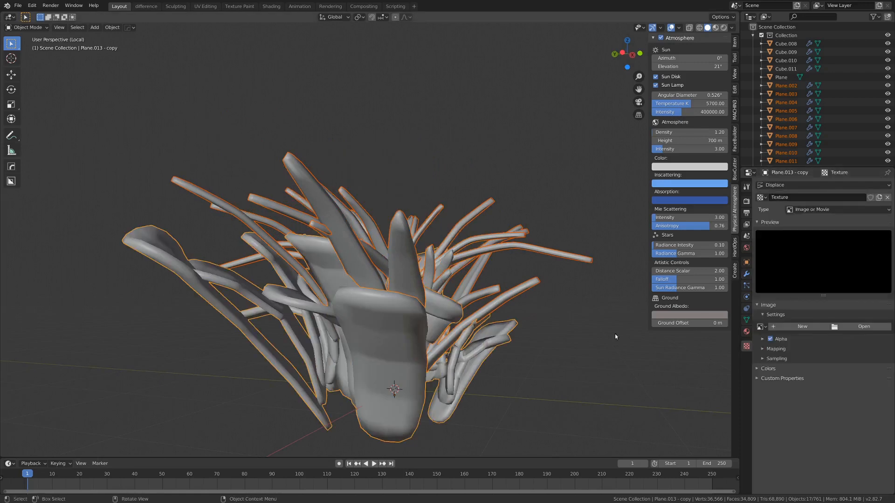
pyautogui.click(824, 209)
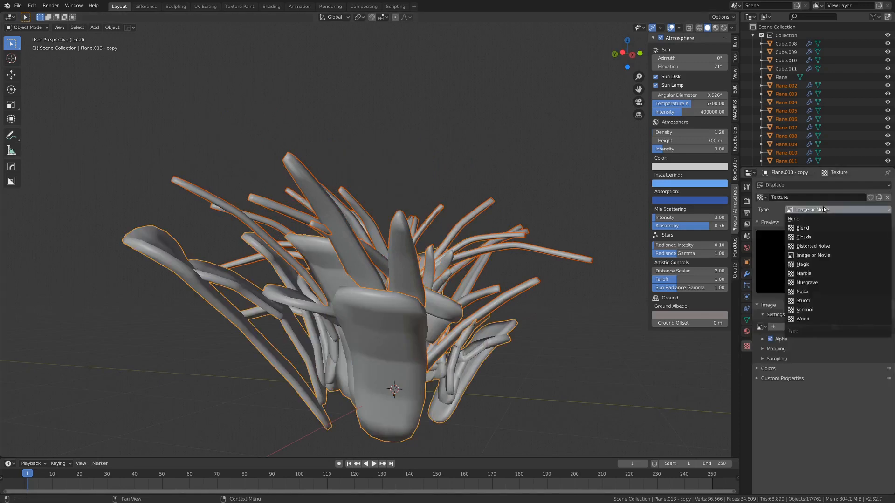
pyautogui.click(817, 237)
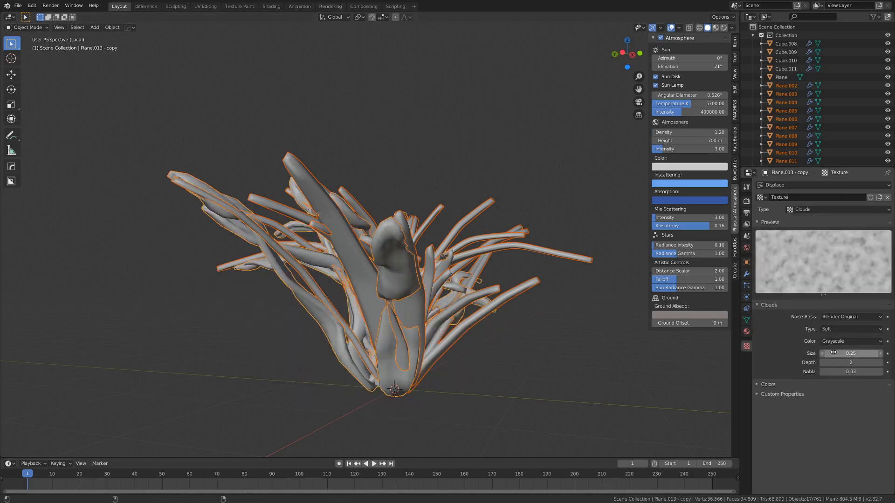
pyautogui.moveTo(850, 353); pyautogui.dragTo(867, 353)
# Step: Set the Displace strength to 0.600 and limit the effect to the vertex group Group
pyautogui.click(746, 274)
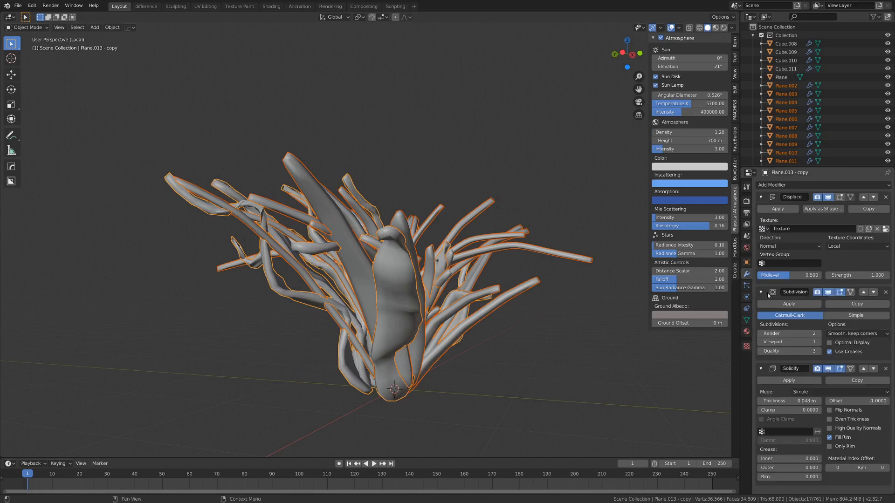
pyautogui.moveTo(871, 274); pyautogui.dragTo(847, 275)
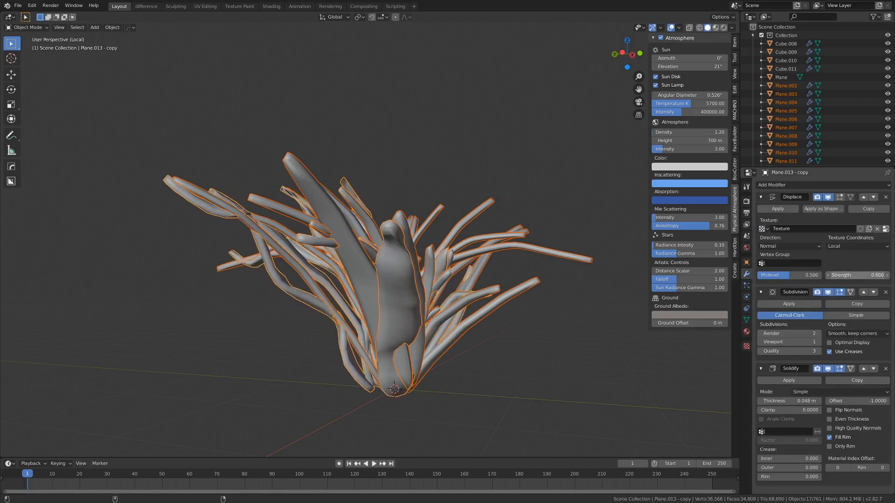
pyautogui.click(779, 262)
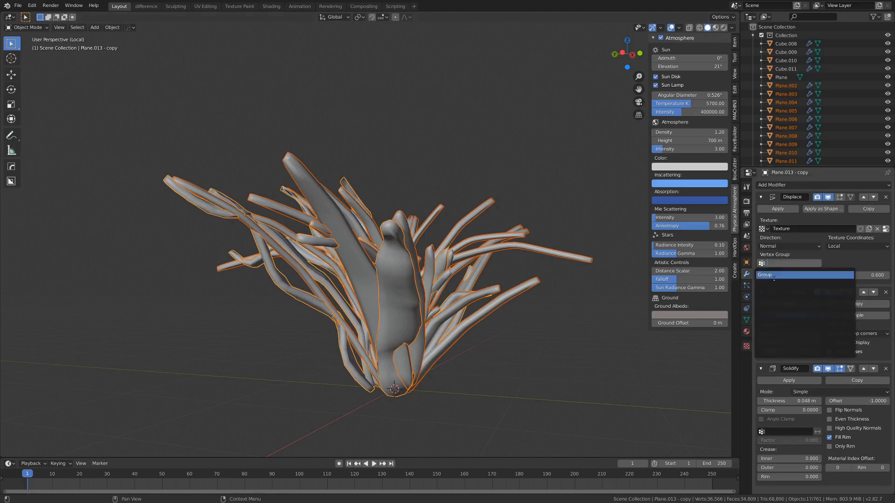
pyautogui.click(773, 278)
pyautogui.moveTo(394, 283); pyautogui.dragTo(393, 288, button='middle')
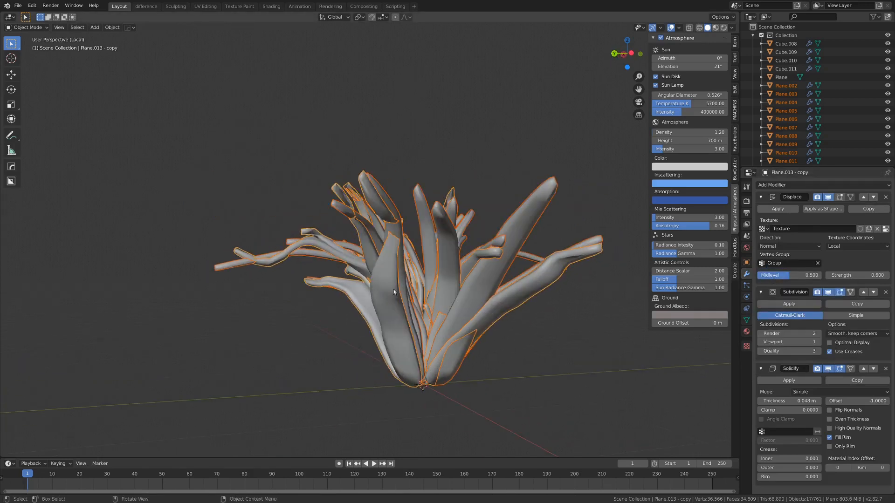
# Step: Move the displaced aloe copy away from the other aloes and set its Displace strength to 0.240
pyautogui.click(394, 294)
pyautogui.moveTo(393, 294); pyautogui.dragTo(447, 289, button='middle')
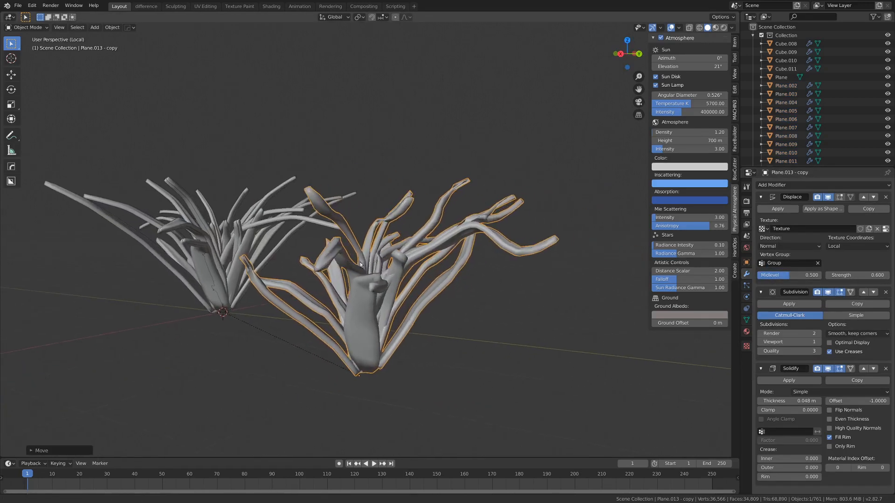
pyautogui.moveTo(853, 277)
pyautogui.mouseDown()
pyautogui.moveTo(806, 277)
pyautogui.moveTo(836, 278)
pyautogui.mouseUp()
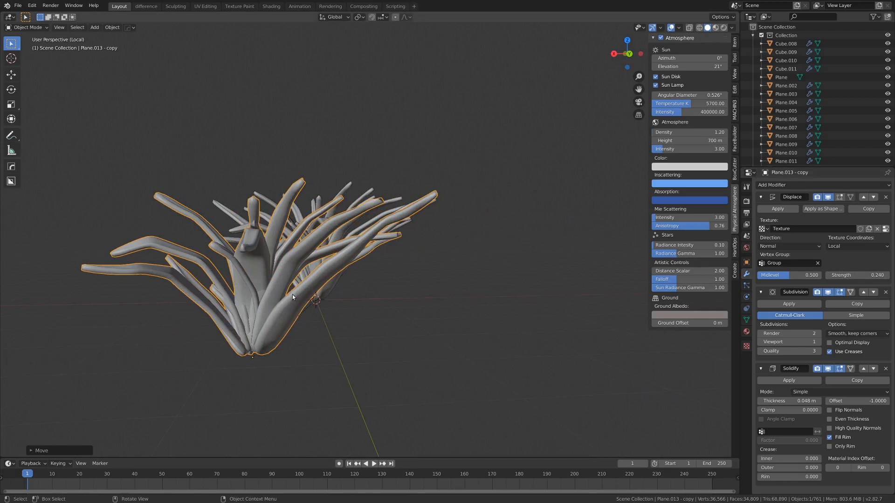
pyautogui.moveTo(292, 294); pyautogui.dragTo(233, 298, button='middle')
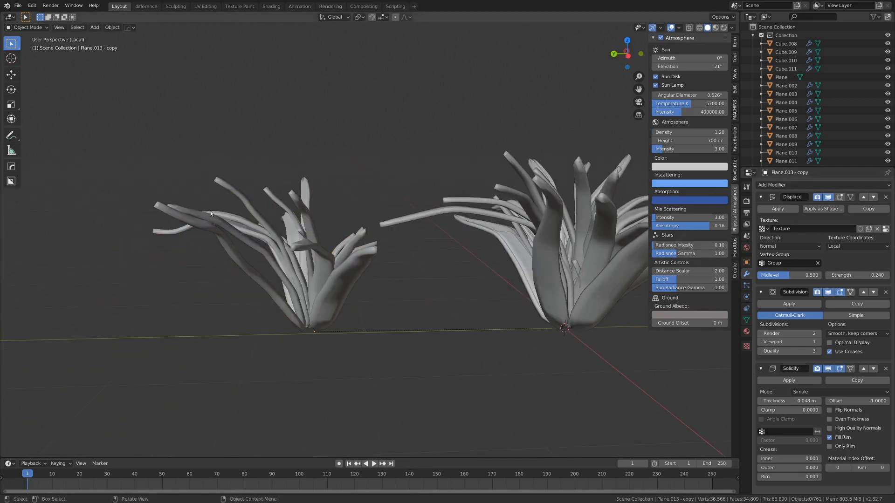
pyautogui.moveTo(182, 245); pyautogui.dragTo(405, 301, button='middle')
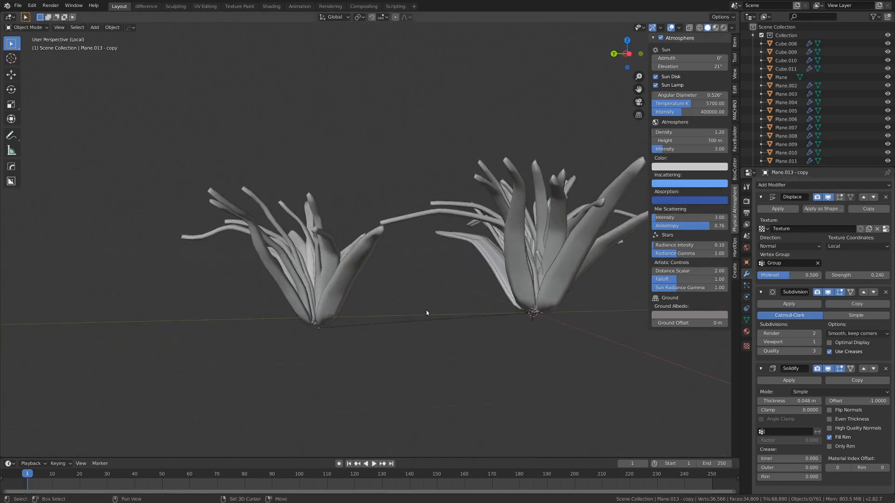
# Step: Add a Plain Axes empty and place it beside the displaced aloe at about X 0.23, Y 1.81, Z -0.51 m
pyautogui.hotkey('shift', 'a')
pyautogui.moveTo(430, 385)
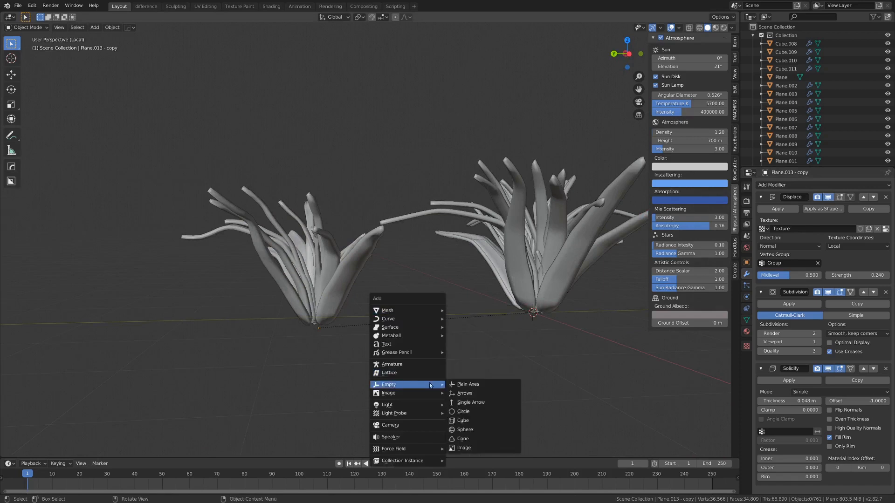
pyautogui.click(462, 384)
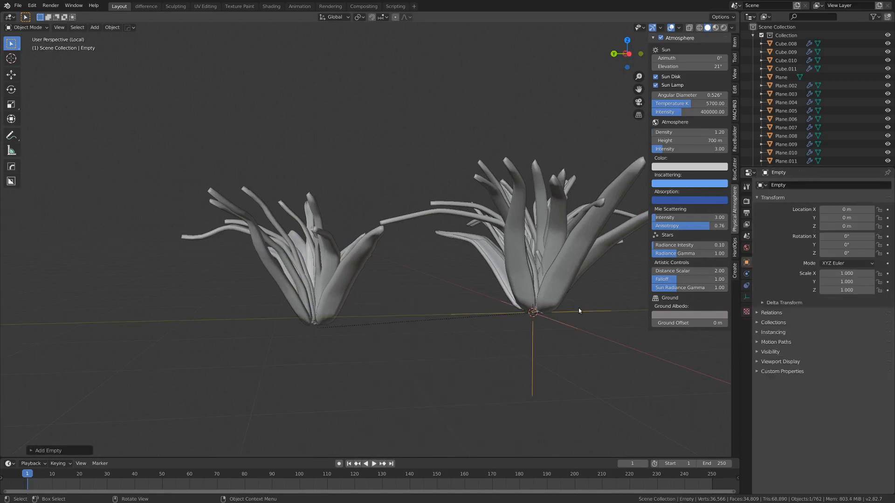
pyautogui.press('g')
pyautogui.click(424, 350)
# Step: Set the aloe's Displace texture coordinates to Object with the empty as reference, and test the effect by temporarily moving the empty
pyautogui.click(318, 258)
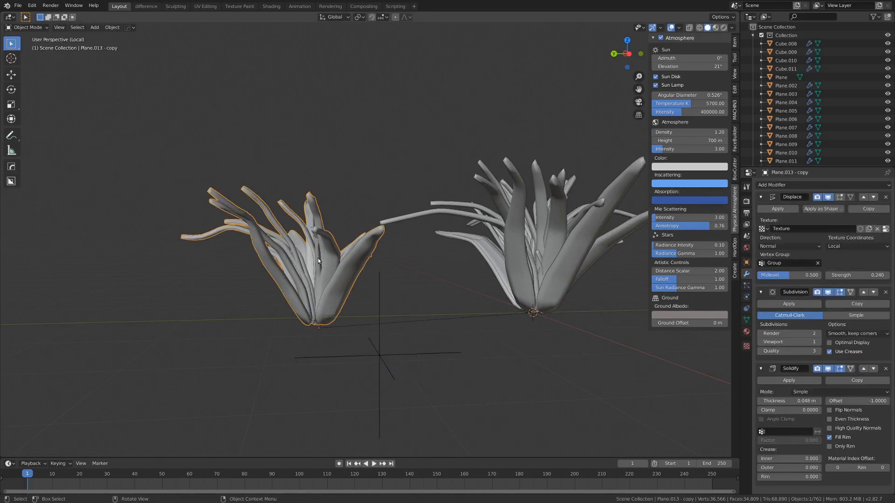
pyautogui.click(842, 245)
pyautogui.click(850, 274)
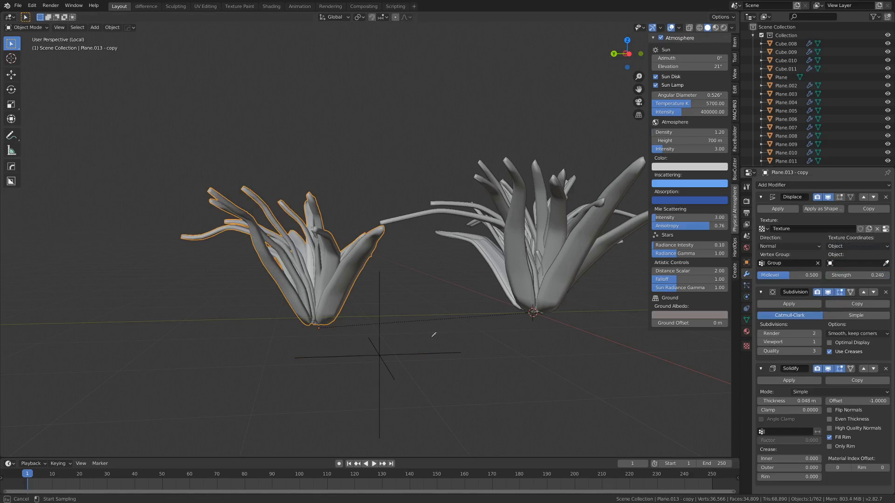
pyautogui.click(380, 353)
pyautogui.click(376, 356)
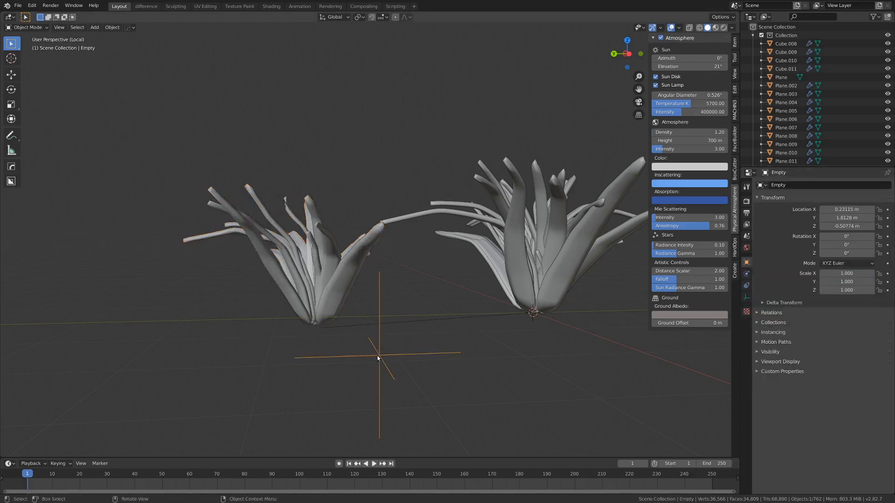
pyautogui.press('g')
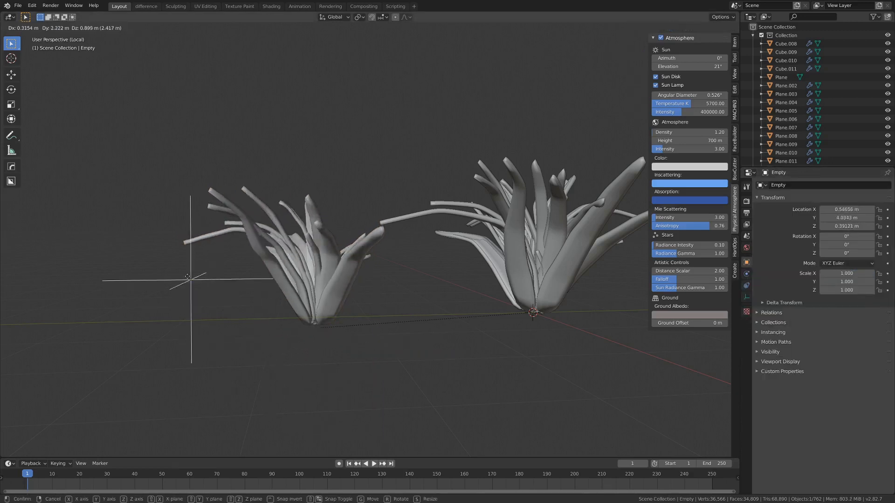
pyautogui.press('Escape')
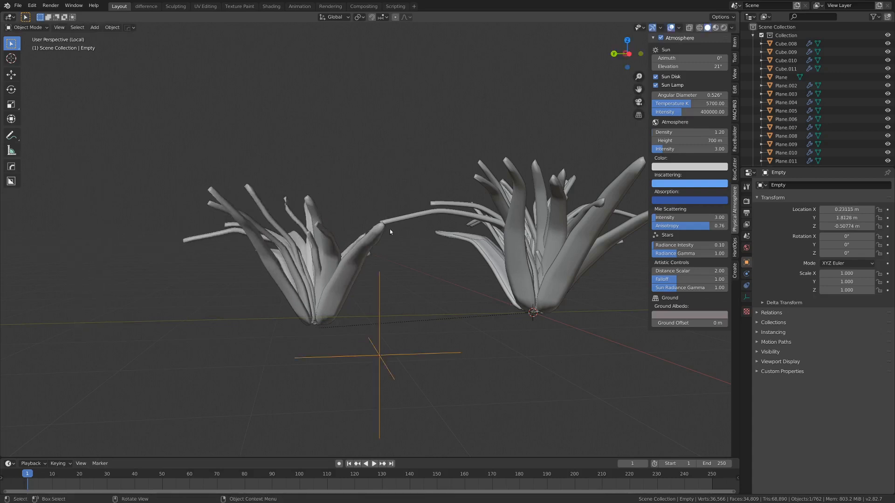
# Step: Enlarge the timeline area, split it in two and turn the second half into a Graph Editor
pyautogui.moveTo(468, 458); pyautogui.dragTo(465, 340)
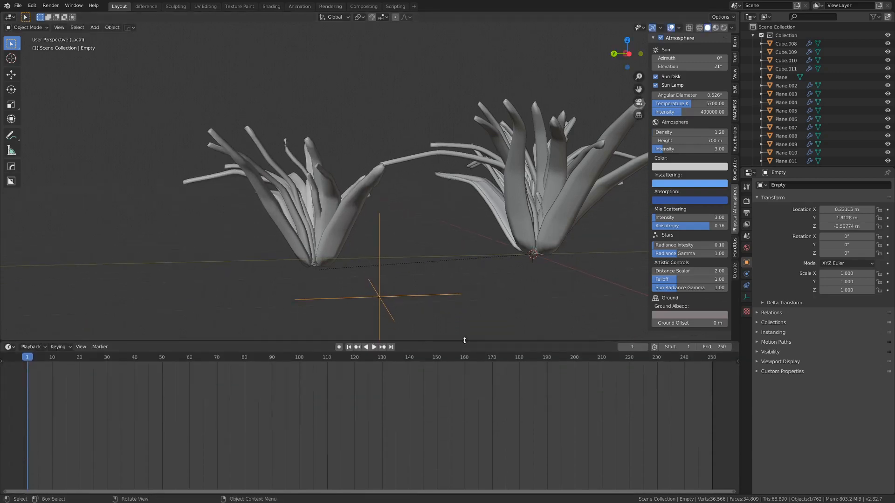
pyautogui.moveTo(738, 349); pyautogui.dragTo(350, 349)
pyautogui.click(359, 347)
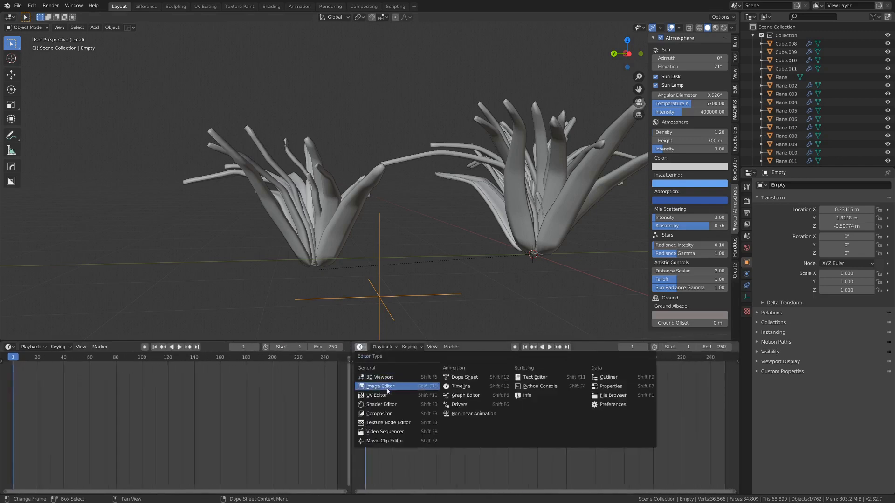
pyautogui.click(464, 395)
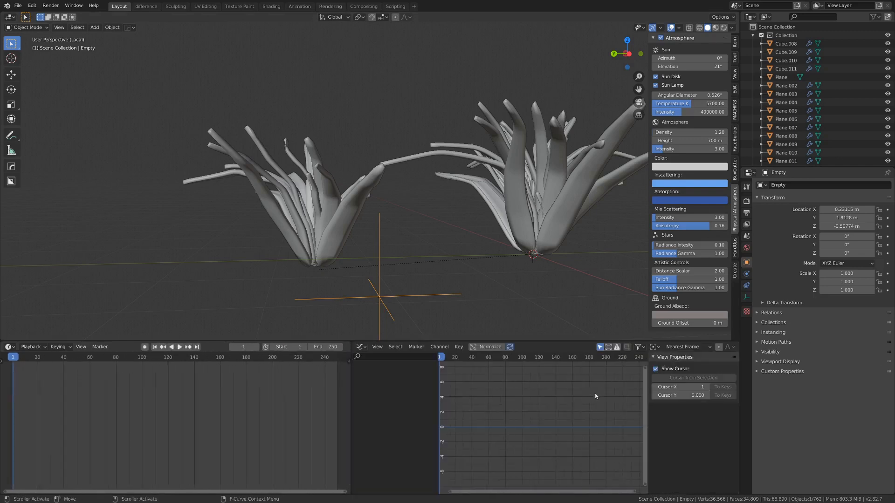
# Step: Keyframe the empty's location at frame 1 and add a Generator modifier to its X Location curve
pyautogui.press('i')
pyautogui.click(404, 303)
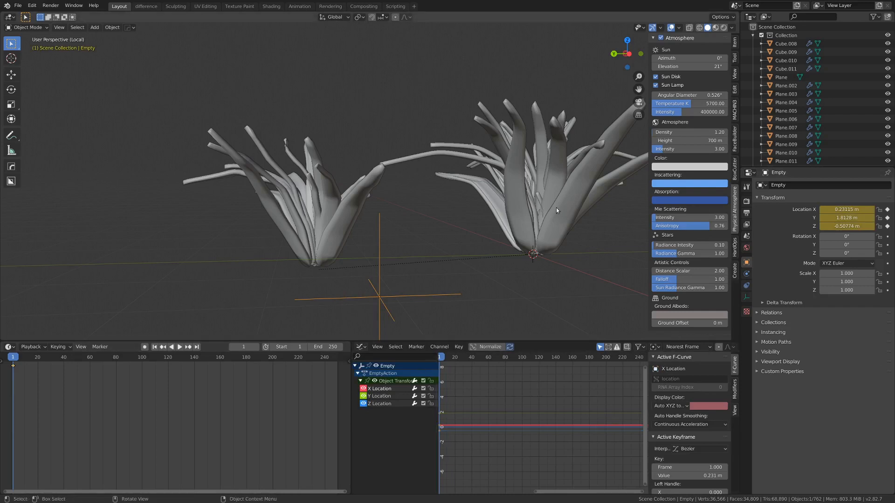
pyautogui.click(736, 391)
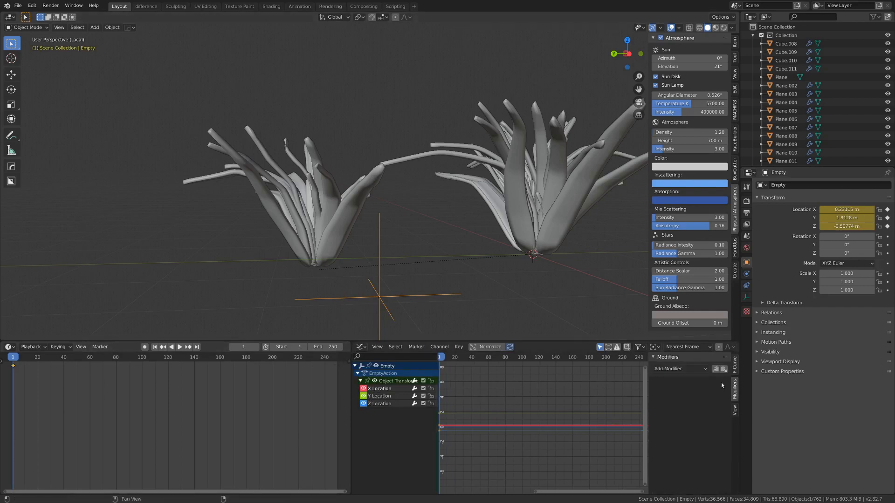
pyautogui.click(696, 370)
pyautogui.click(683, 381)
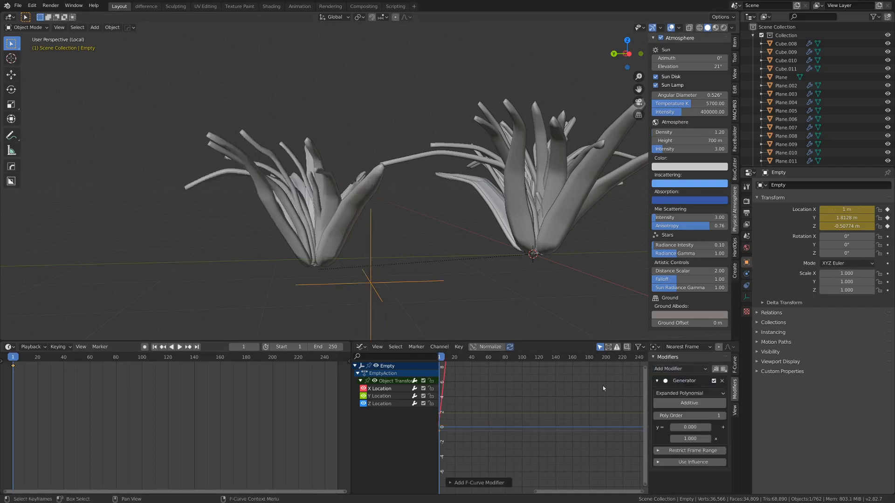
# Step: Play the animation and examine how the displaced aloe's leaves sway up close
pyautogui.scroll(-2, 513, 402)
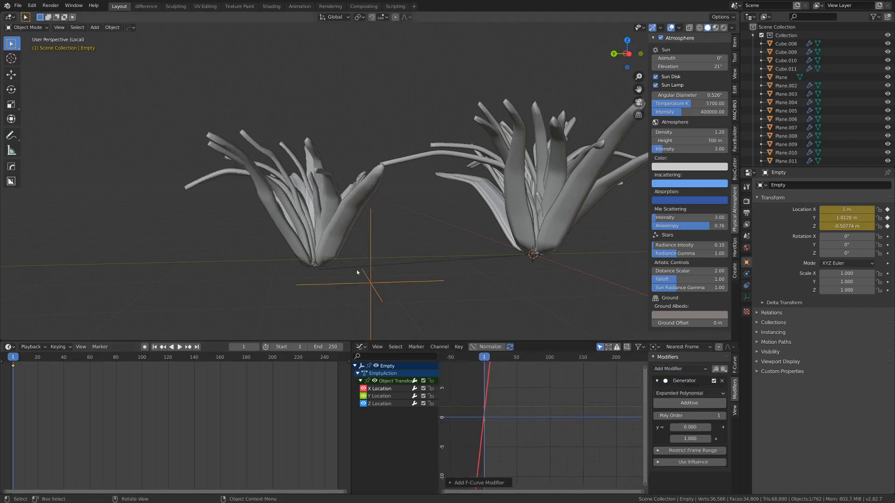
pyautogui.press('space')
pyautogui.moveTo(374, 285); pyautogui.dragTo(329, 286, button='middle')
pyautogui.scroll(4, 332, 276)
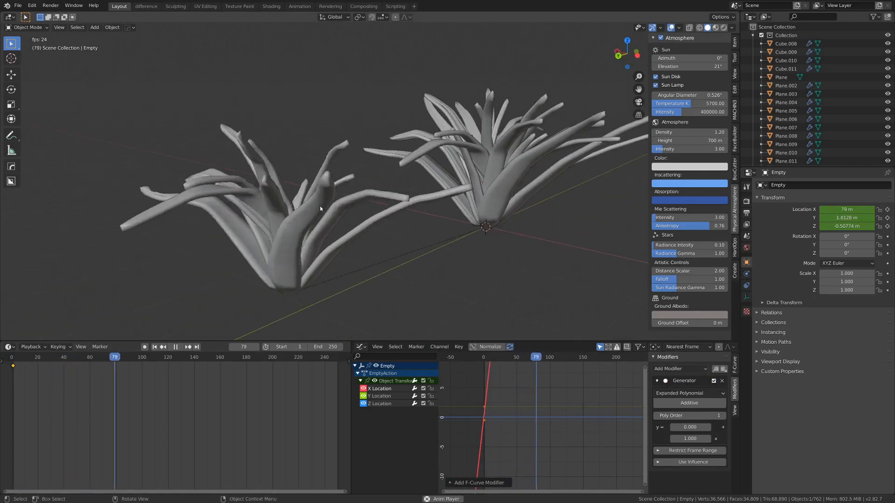
pyautogui.press('space')
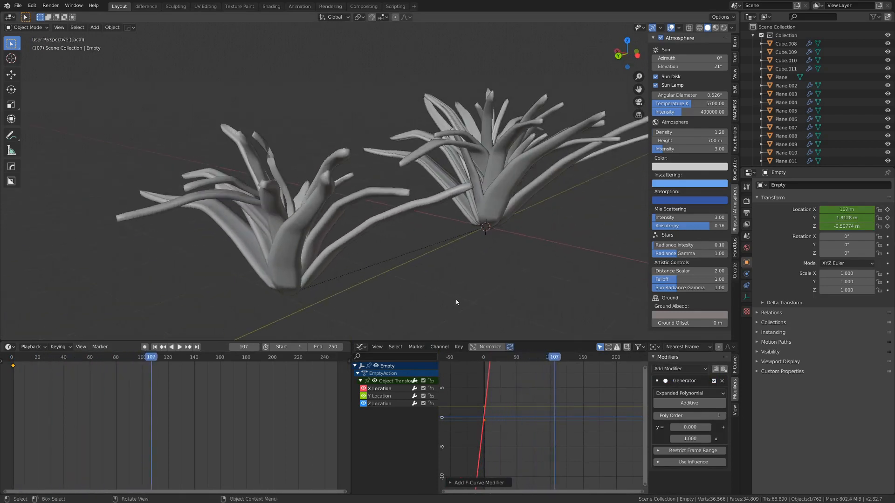
# Step: Set the Generator modifier's x coefficient to 0.010 and replay the animation
pyautogui.moveTo(691, 437); pyautogui.dragTo(645, 437)
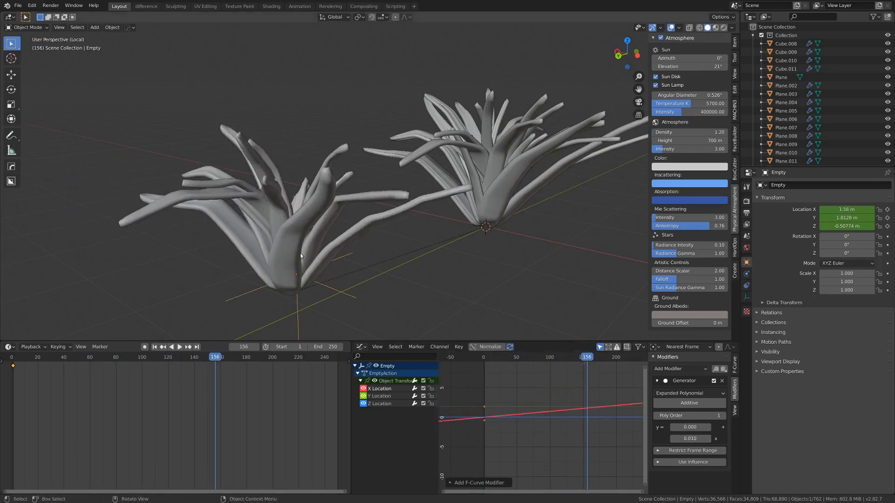
pyautogui.press('space')
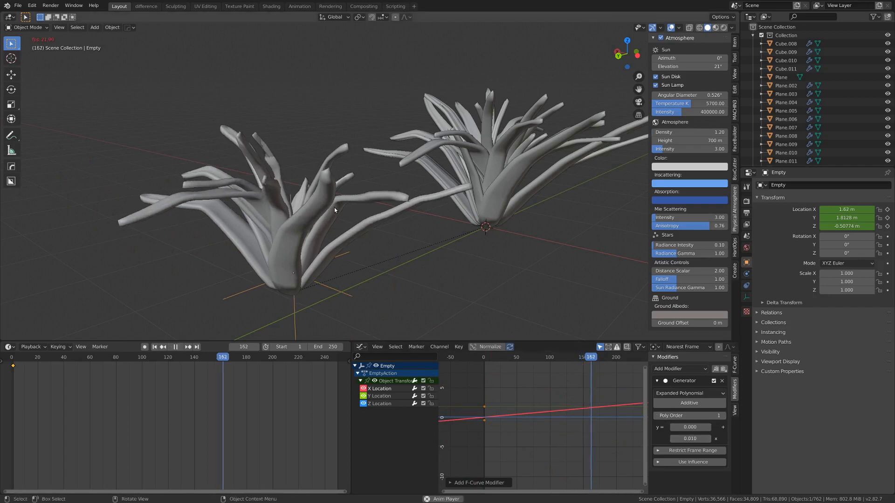
# Step: Select the displaced aloe, replay the animation from the start and set its Displace modifier's strength to 0.210
pyautogui.moveTo(311, 234); pyautogui.dragTo(323, 150, button='middle')
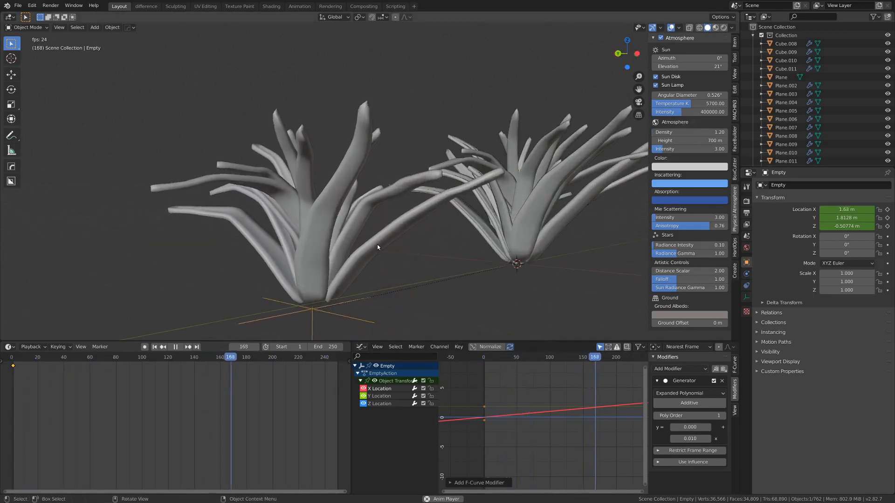
pyautogui.press('space')
pyautogui.click(367, 238)
pyautogui.hotkey('shift', 'Left')
pyautogui.press('space')
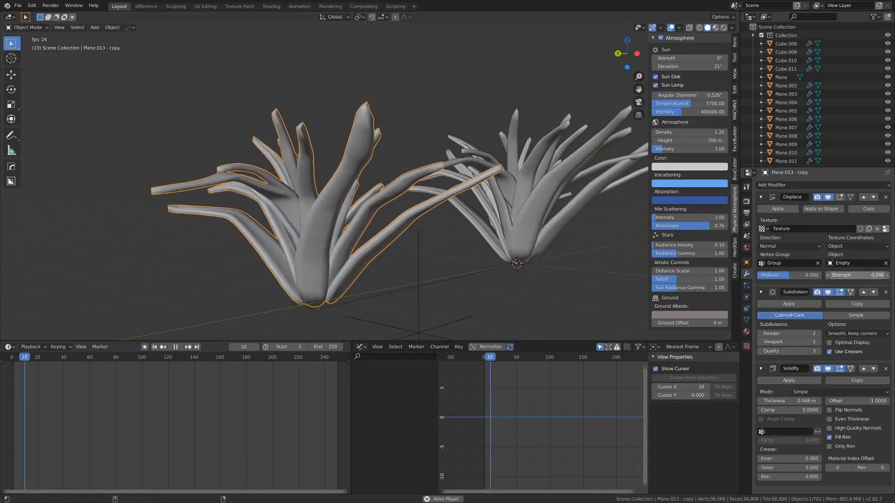
pyautogui.moveTo(862, 275); pyautogui.dragTo(867, 275)
# Step: Set the size of the displaced aloe's Clouds texture to 1.20 and return to its modifier settings
pyautogui.click(886, 229)
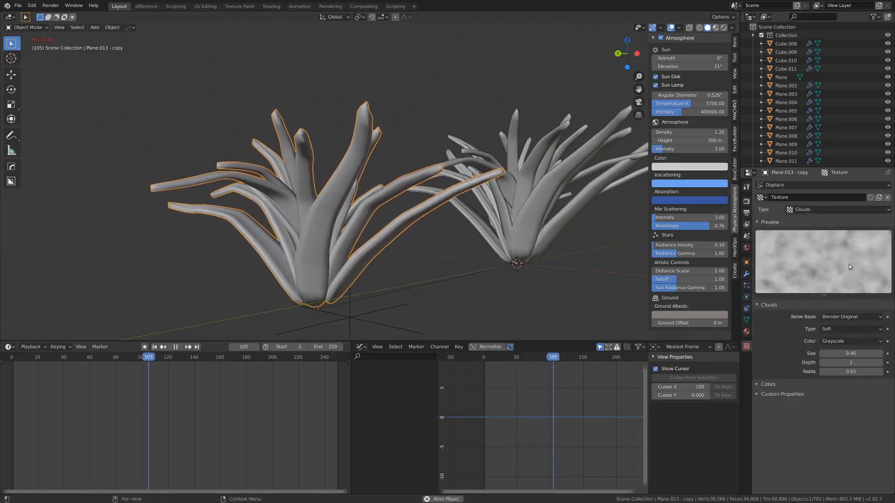
pyautogui.moveTo(850, 353); pyautogui.dragTo(873, 353)
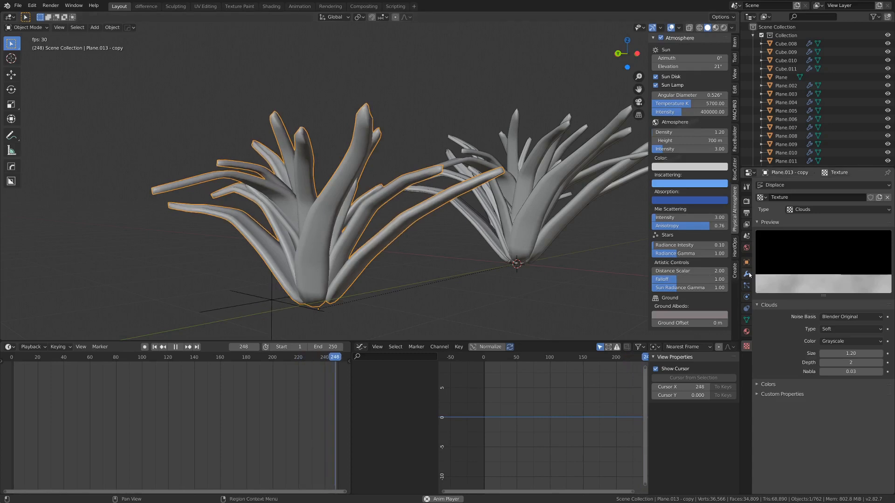
pyautogui.click(746, 274)
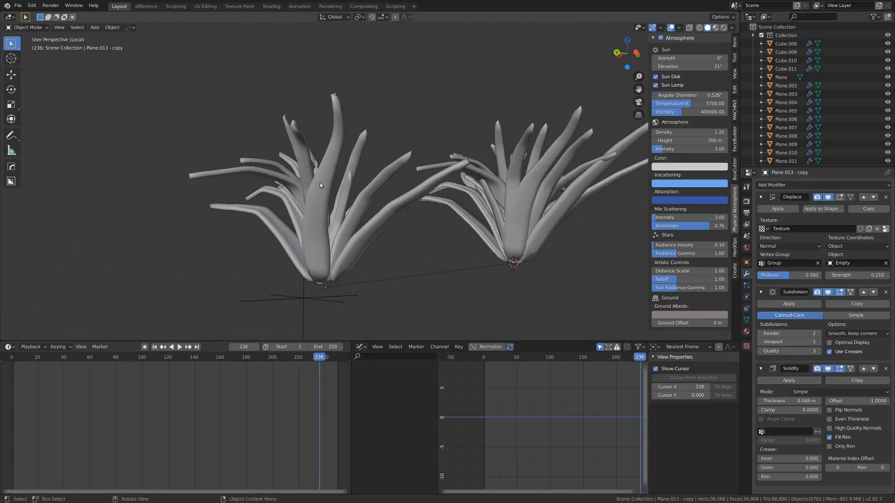
# Step: Copy the displaced aloe's modifiers to the two objects that make up the other aloe plant
pyautogui.moveTo(457, 218); pyautogui.dragTo(446, 217, button='middle')
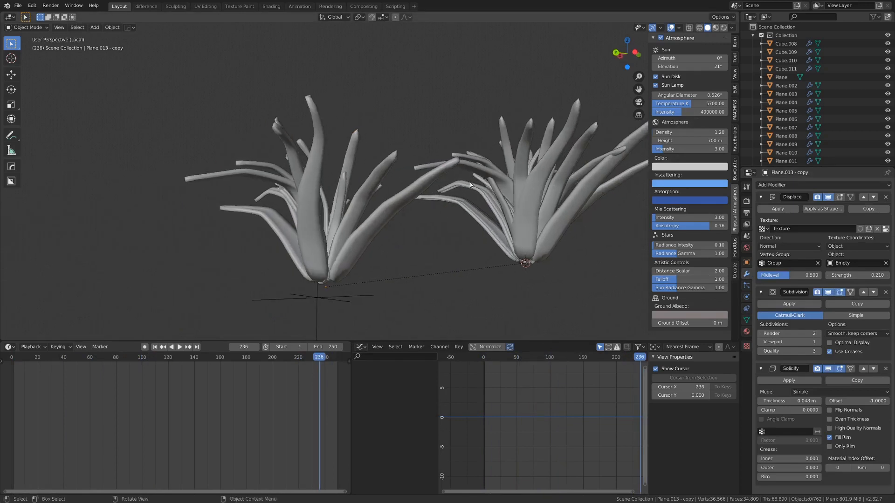
pyautogui.click(496, 171)
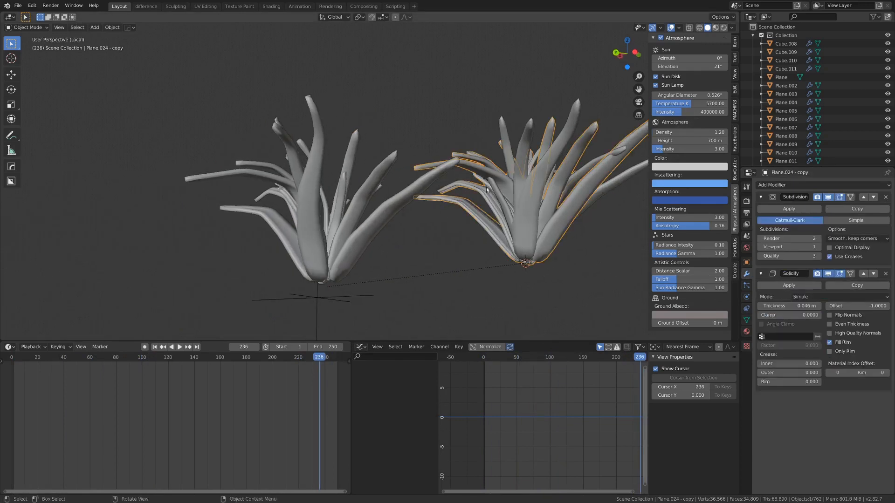
pyautogui.keyDown('shift'); pyautogui.click(500, 224); pyautogui.keyUp('shift')
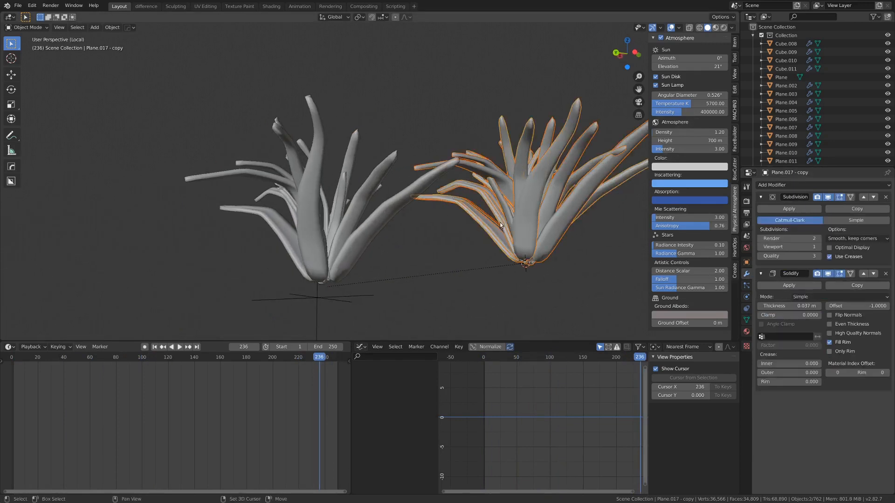
pyautogui.keyDown('shift'); pyautogui.click(309, 202); pyautogui.keyUp('shift')
pyautogui.hotkey('ctrl', 'l')
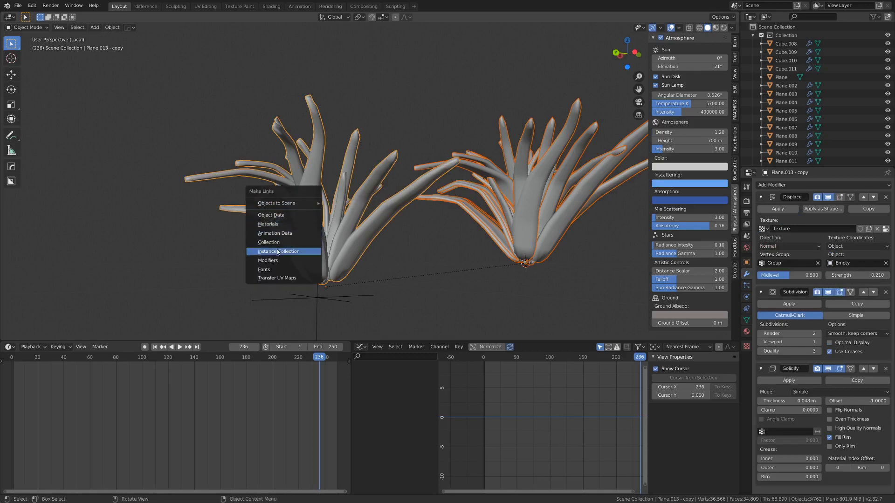
pyautogui.click(281, 265)
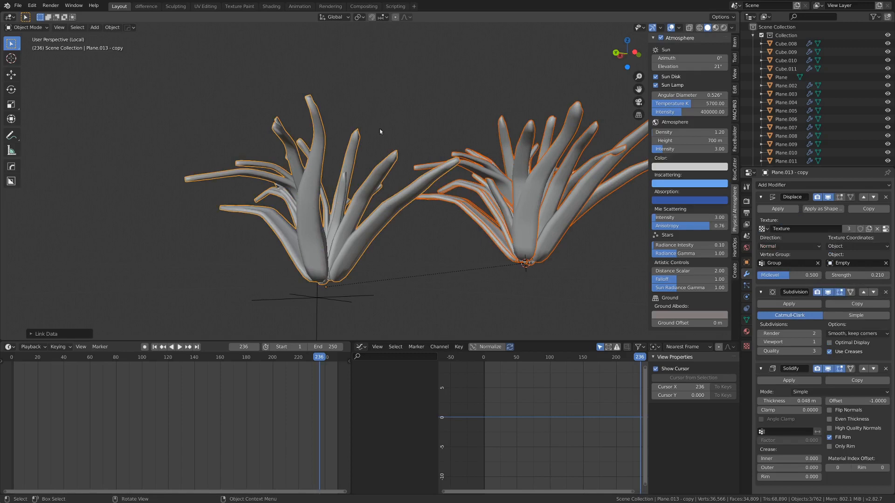
# Step: Clear the first displaced aloe's location to return it to the origin, and play the animation to check the combined plant
pyautogui.click(323, 204)
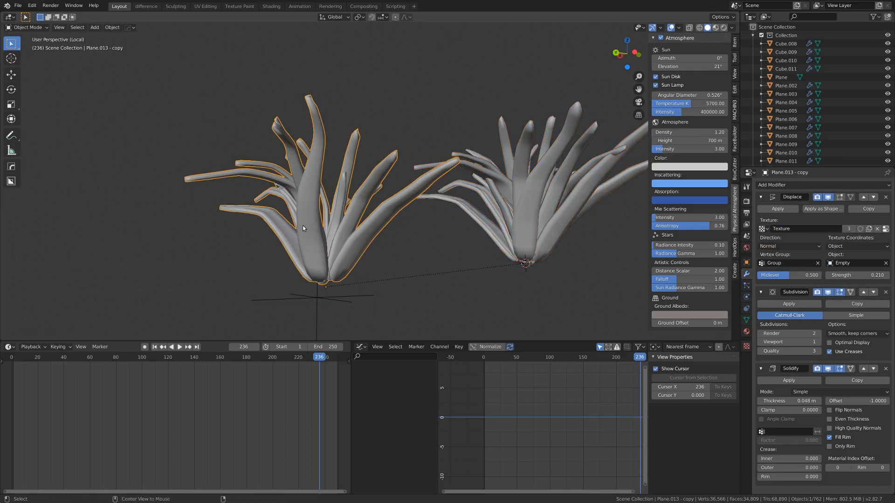
pyautogui.hotkey('alt', 'g')
pyautogui.hotkey('alt', 'a')
pyautogui.press('space')
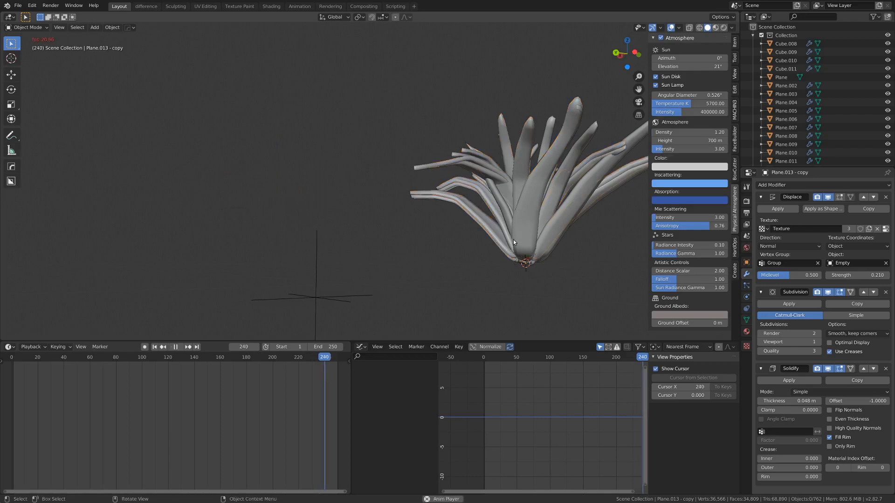
pyautogui.scroll(2, 362, 264)
pyautogui.moveTo(367, 240); pyautogui.dragTo(306, 227, button='middle')
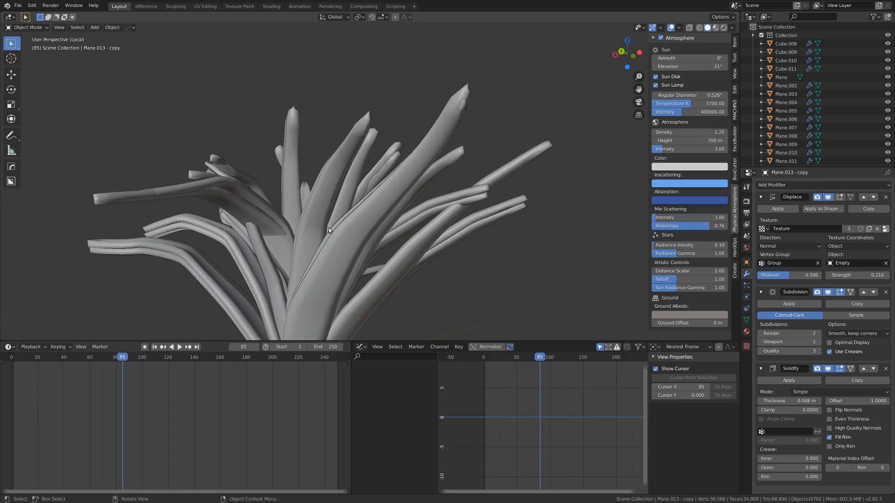
# Step: Leave local view and play the animation to examine the swaying of the scattered aloes across the whole scene
pyautogui.press('KP_Divide')
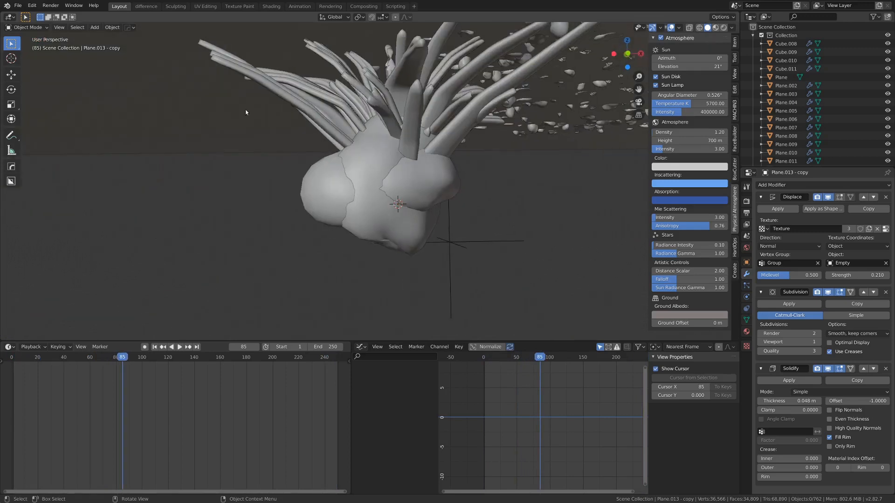
pyautogui.scroll(-3, 356, 129)
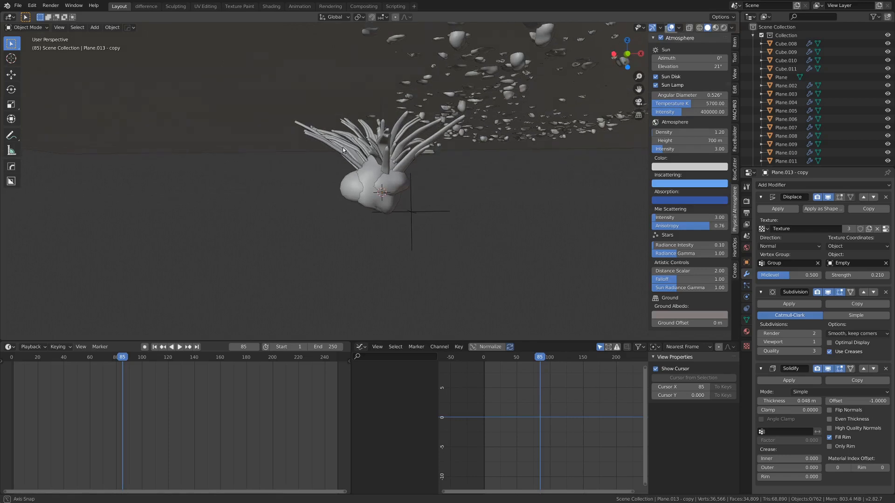
pyautogui.scroll(10, 342, 148)
pyautogui.press('space')
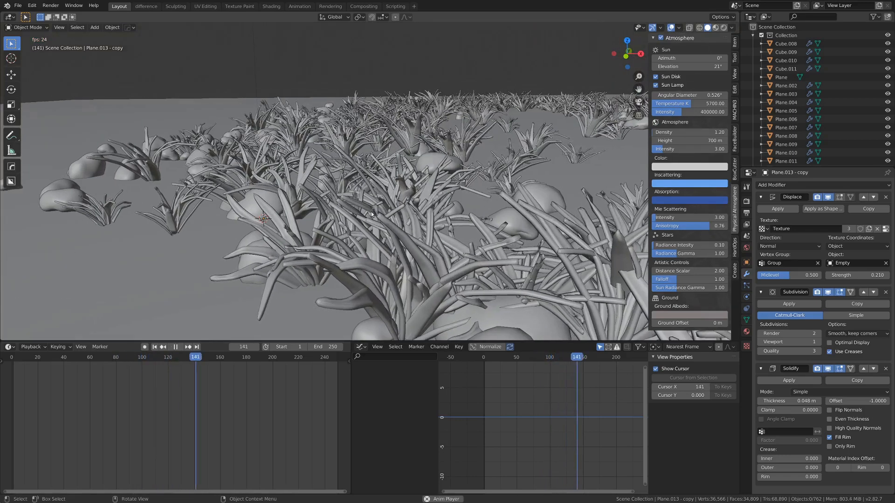
pyautogui.moveTo(337, 216); pyautogui.dragTo(420, 210, button='middle')
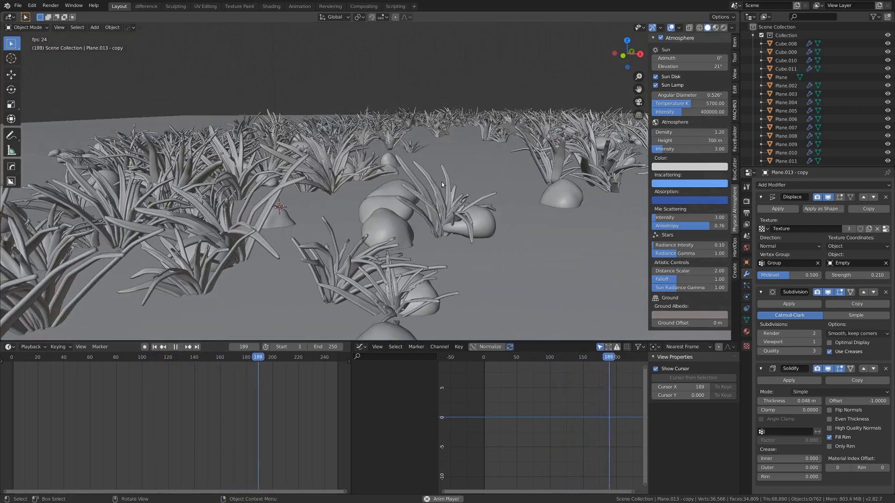
pyautogui.scroll(-3, 444, 180)
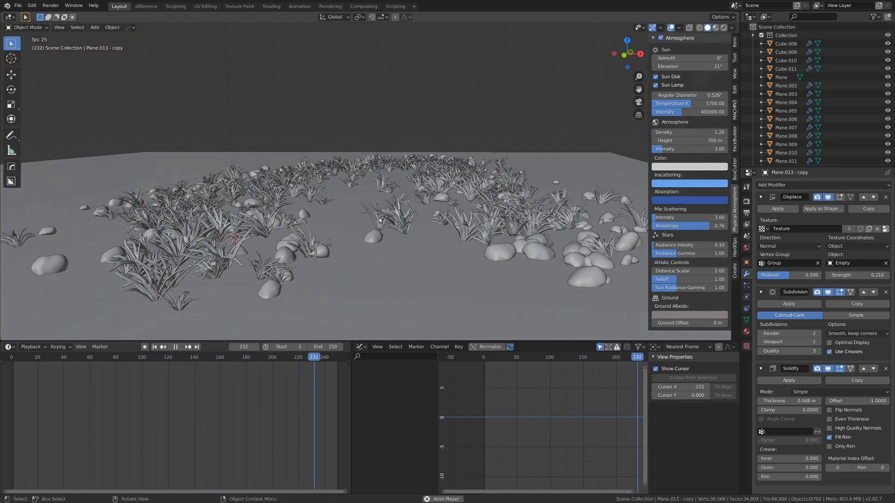
pyautogui.moveTo(380, 219); pyautogui.dragTo(413, 150, button='middle')
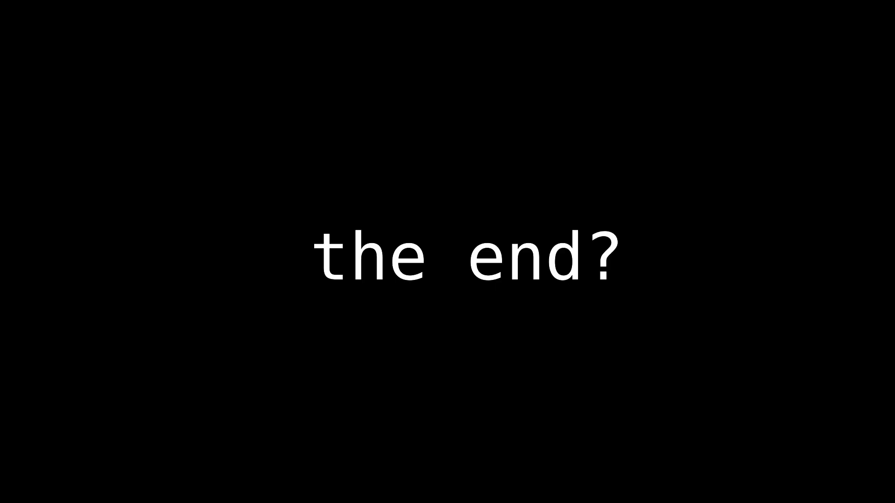